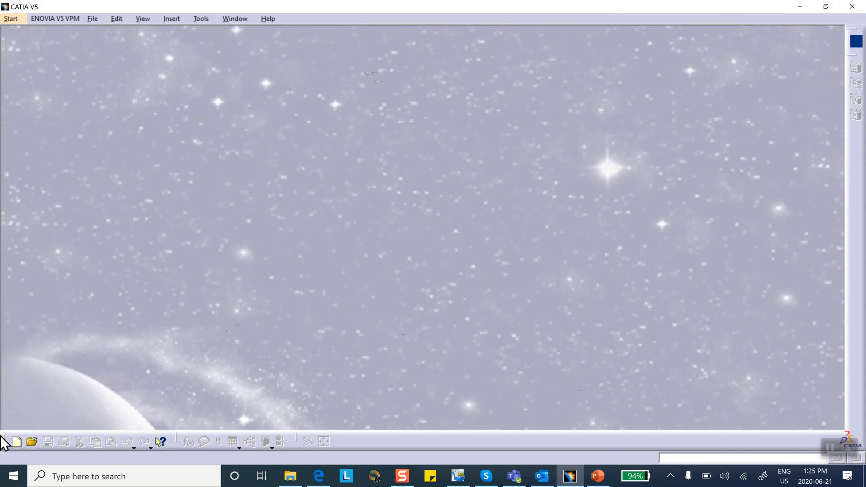
Create a new document of type Part.
left_click(18, 443)
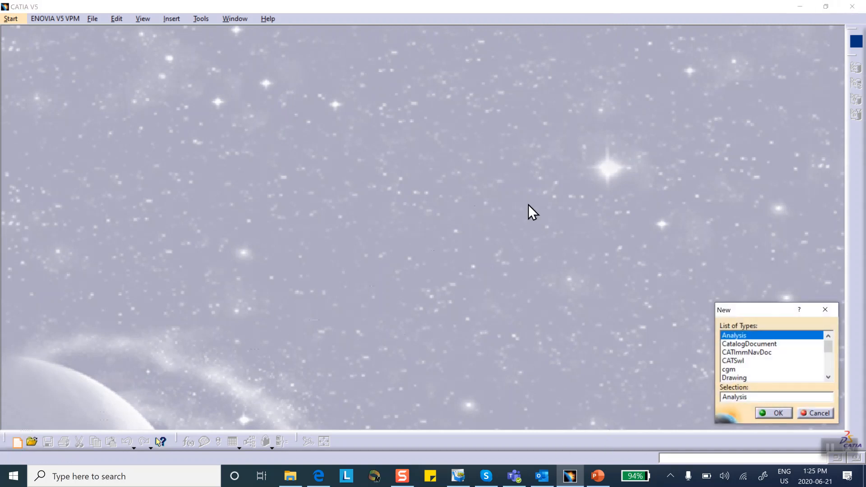
left_click_drag(832, 350, 827, 385)
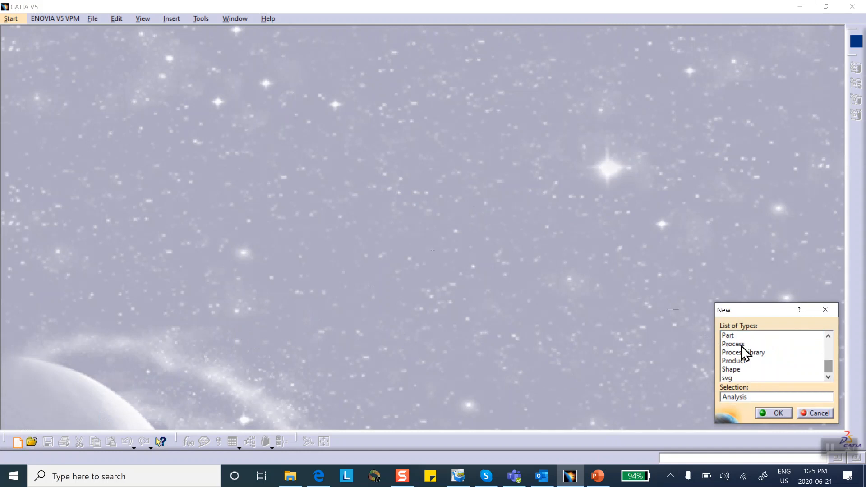
left_click(737, 338)
left_click(770, 413)
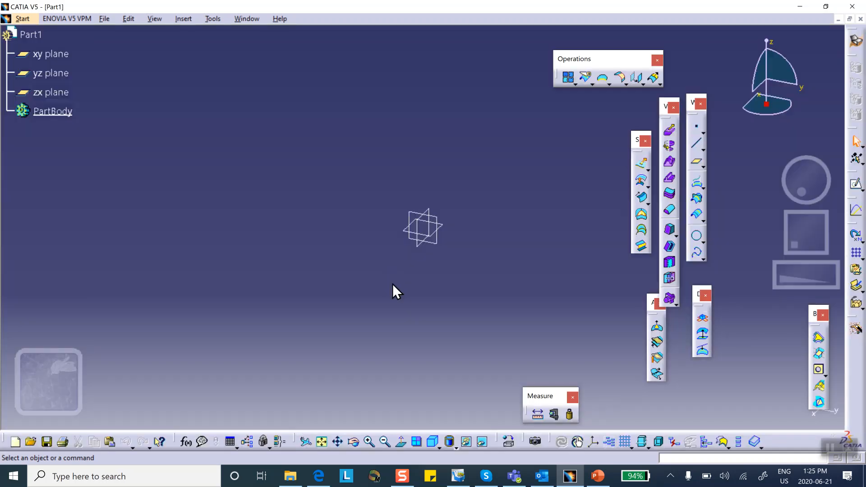
Save the new part as Part1 in a new Desktop folder named June_21_2020, using Save Management.
left_click(104, 18)
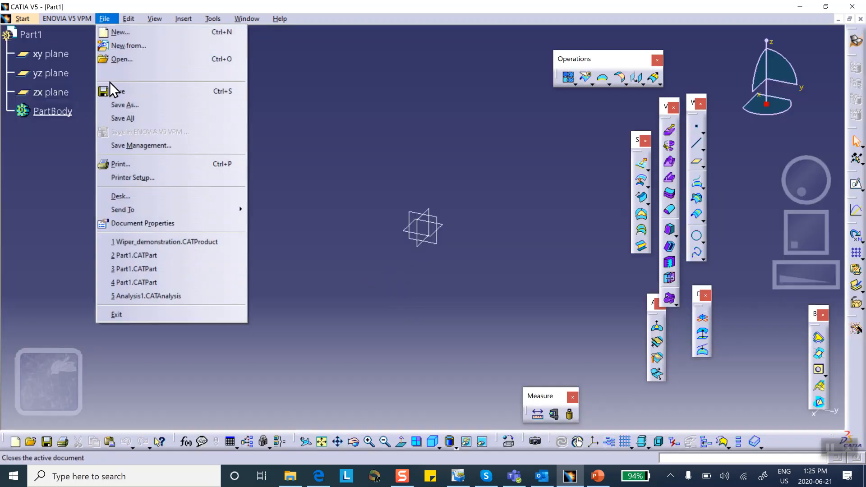
left_click(119, 147)
left_click(667, 109)
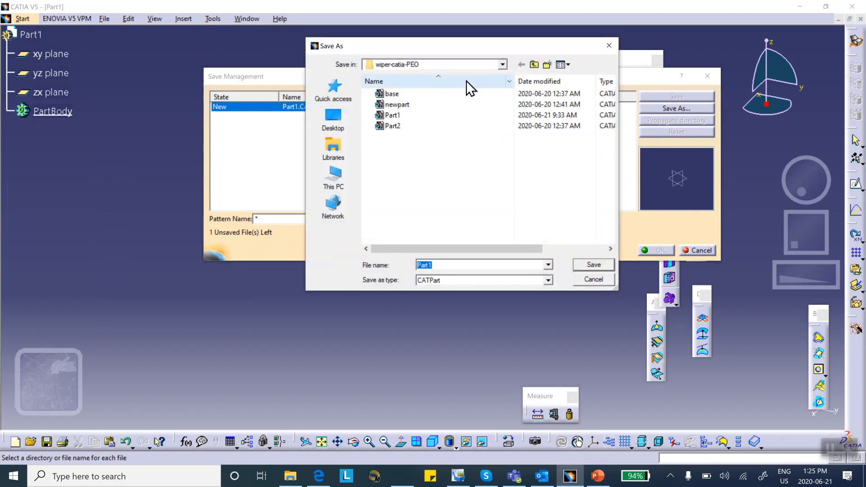
left_click(339, 121)
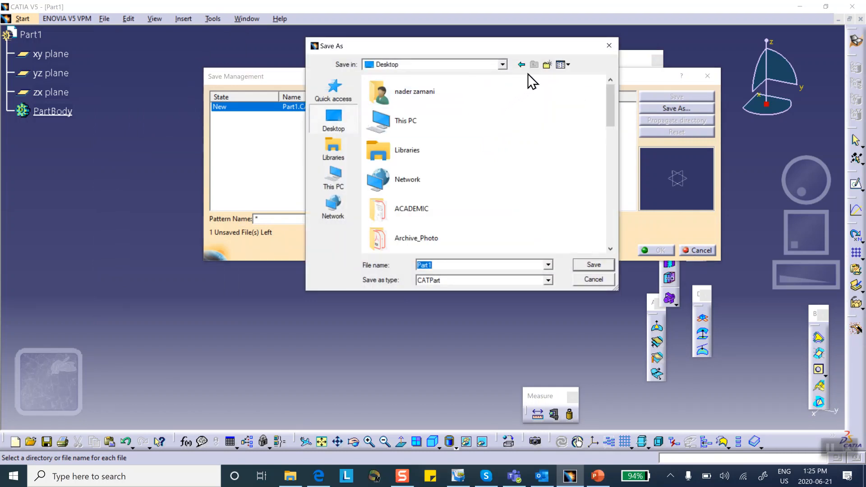
left_click(547, 65)
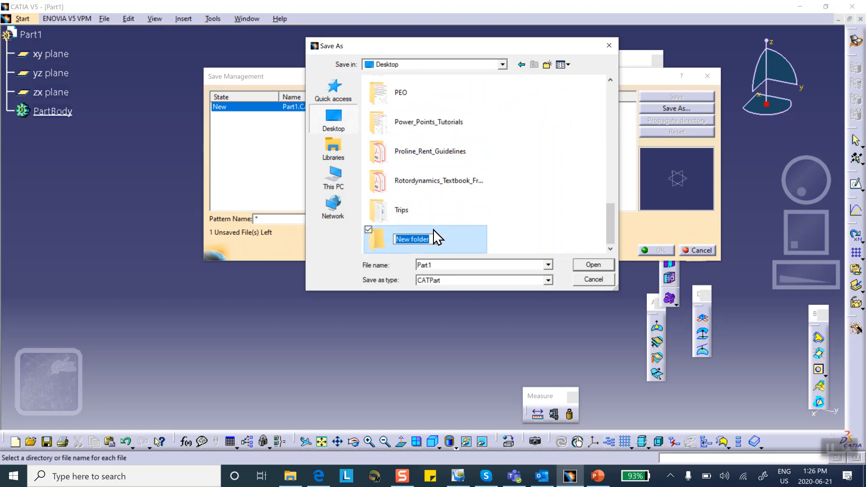
type("June_21_2020")
left_click(583, 266)
left_click(584, 264)
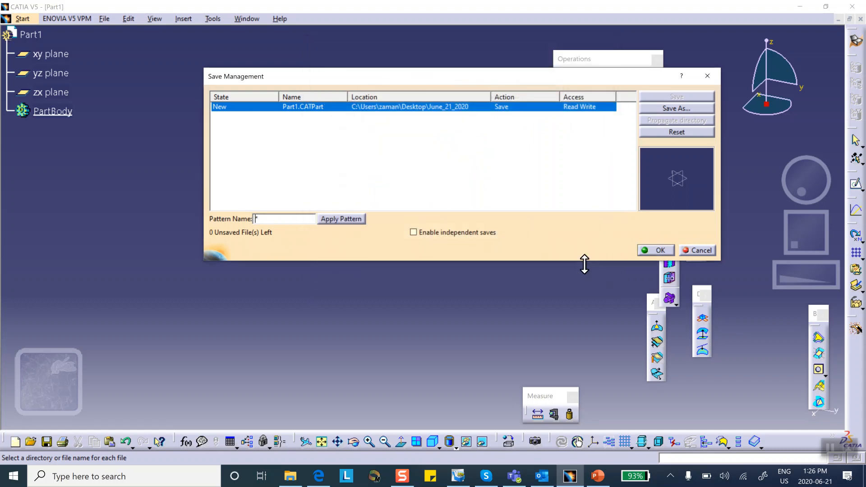
left_click(655, 250)
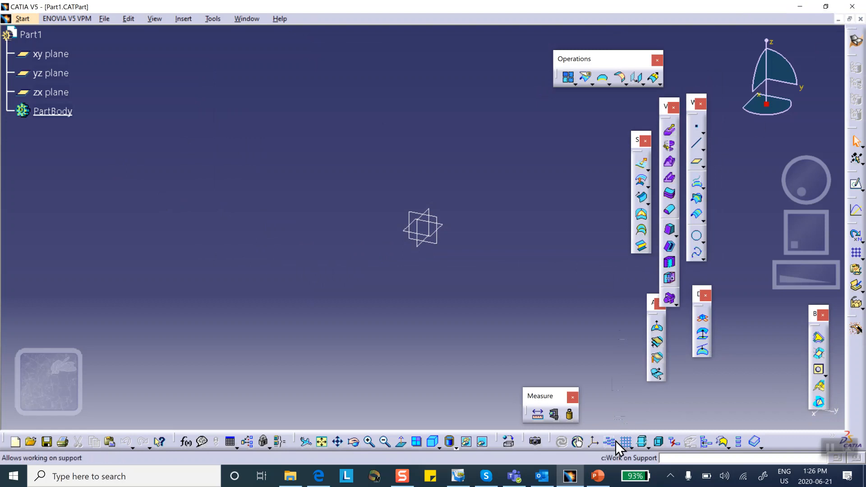
Consult the initial design values on the PowerPoint slide and create a single-value length parameter OA of 60 mm in the part's formulas.
left_click(597, 475)
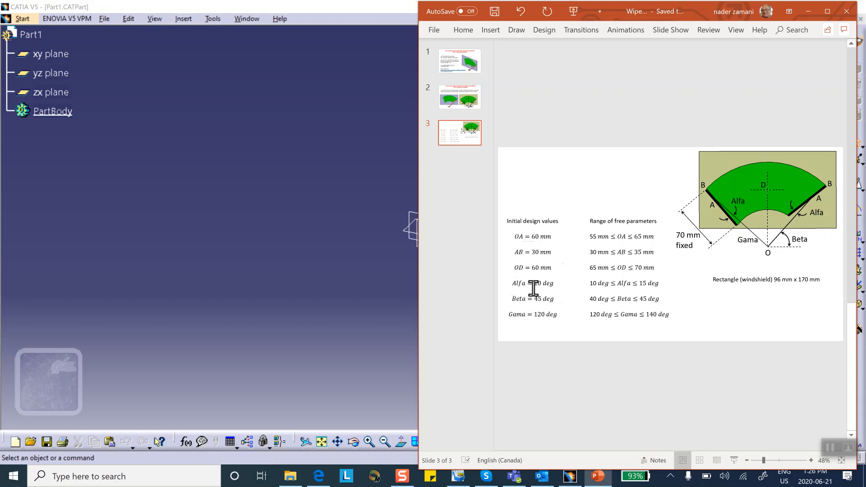
left_click(297, 219)
left_click(185, 442)
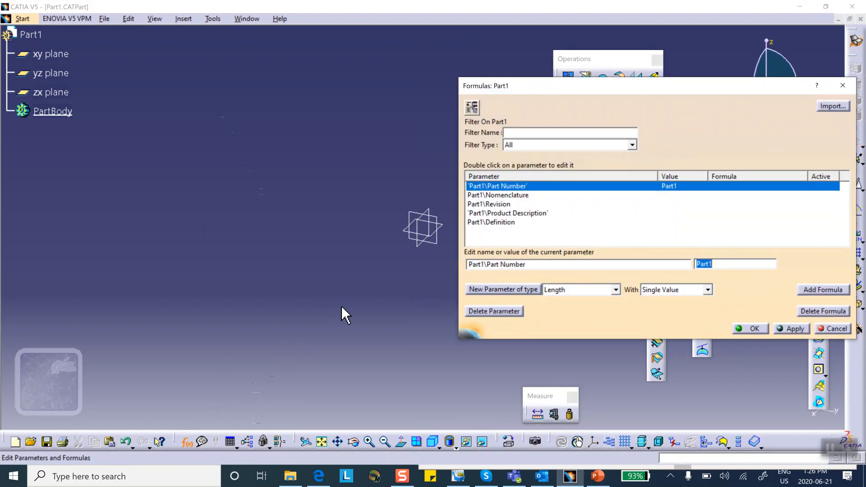
left_click_drag(626, 88, 503, 96)
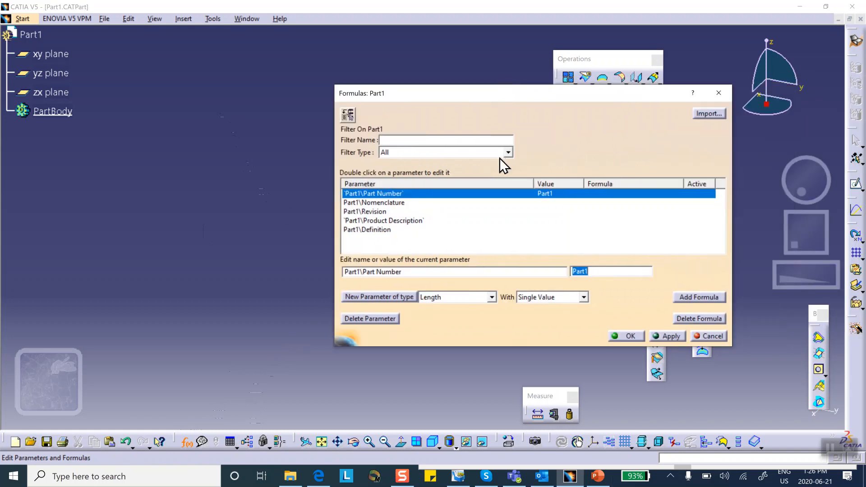
left_click(373, 297)
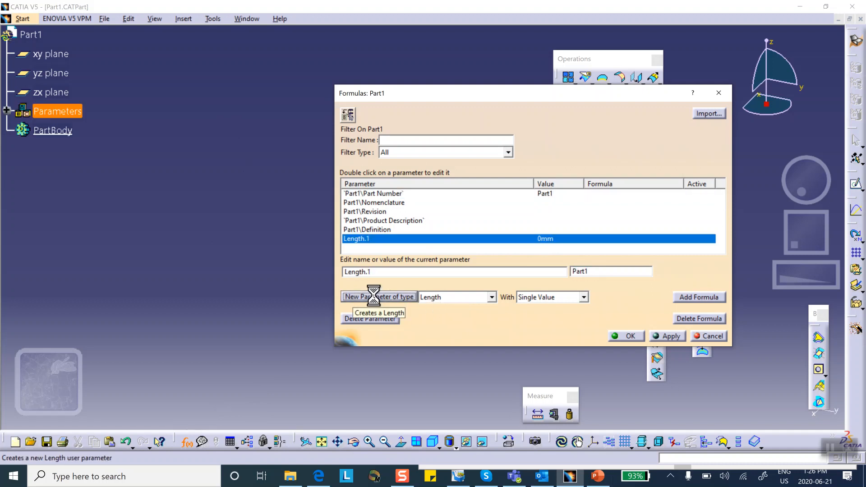
type("OA")
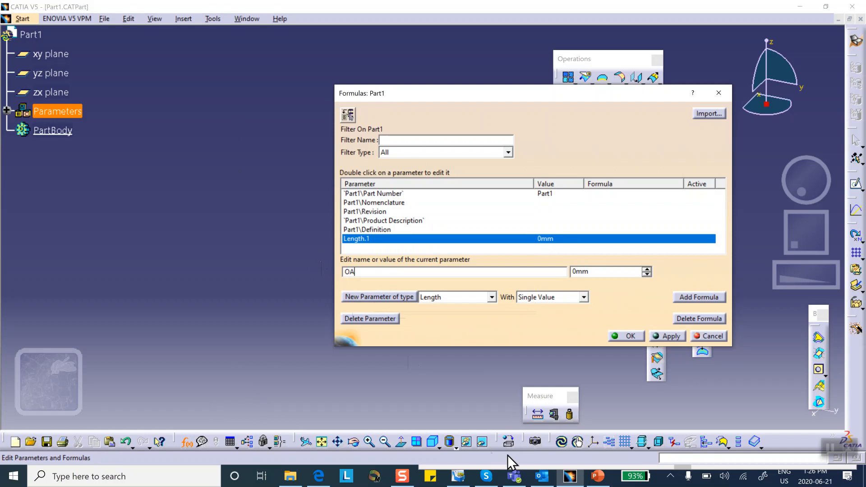
left_click(598, 477)
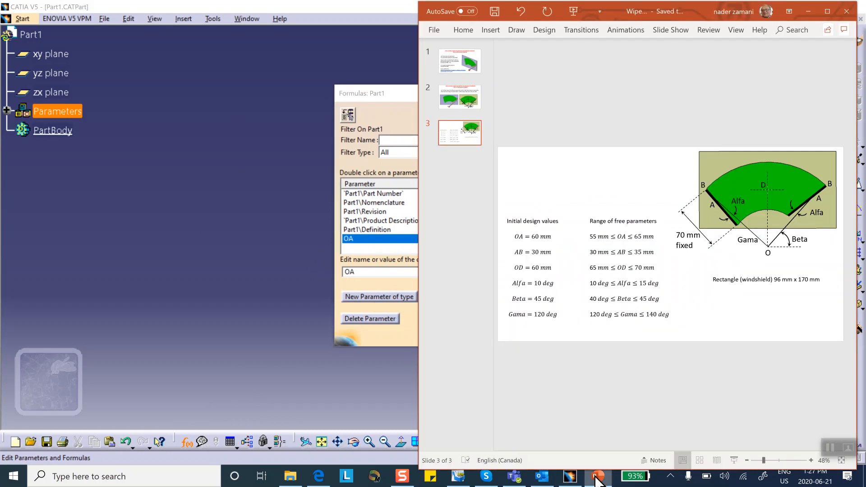
left_click(239, 370)
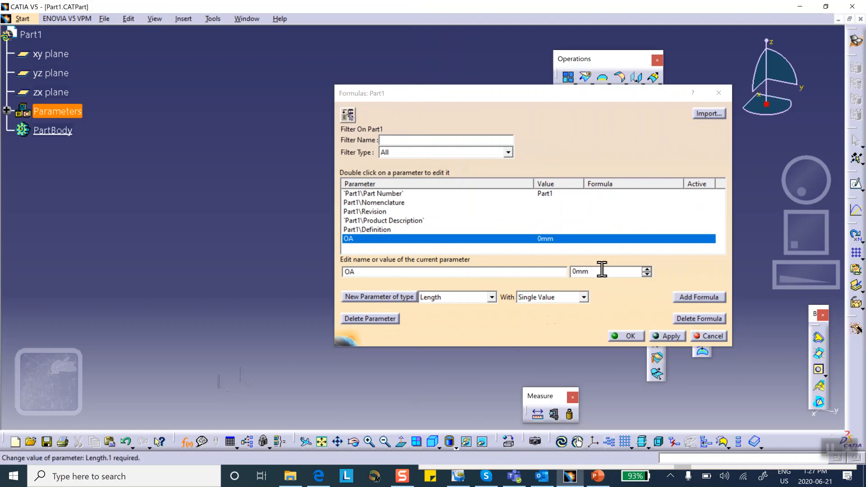
left_click(572, 273)
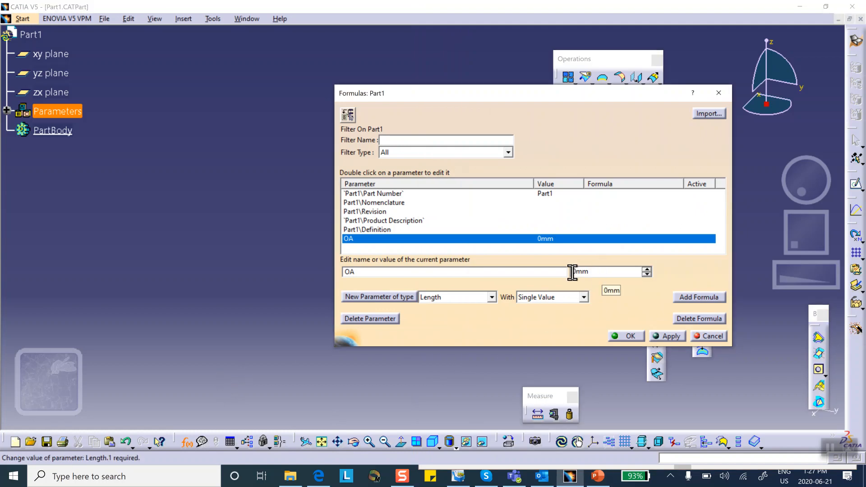
type("6")
Add a second length parameter named AB and set it to 30 mm, as given on the PowerPoint slide.
left_click(389, 296)
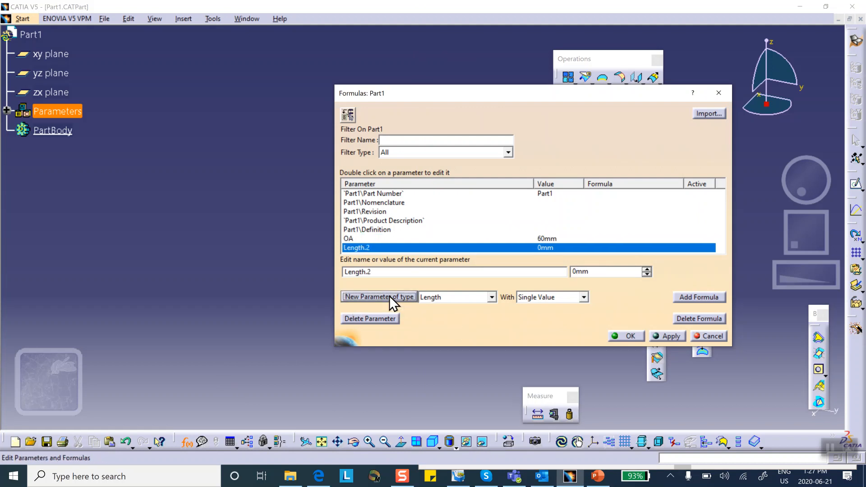
double_click(369, 270)
type("AB")
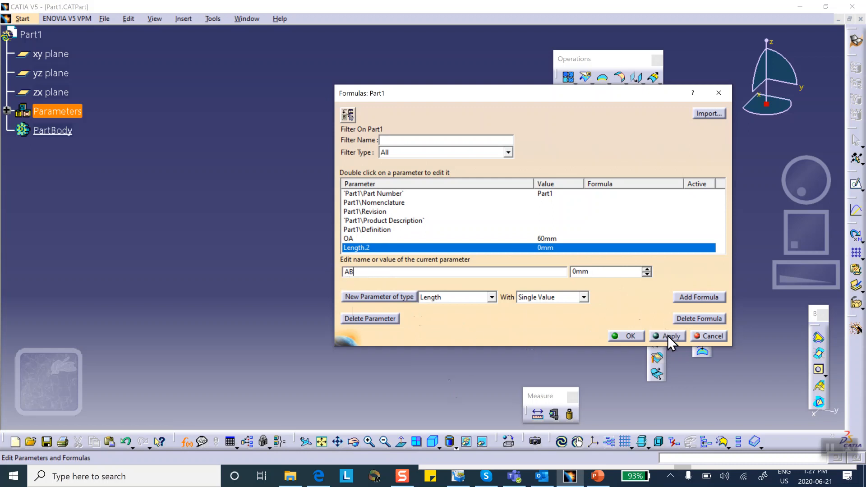
left_click(668, 336)
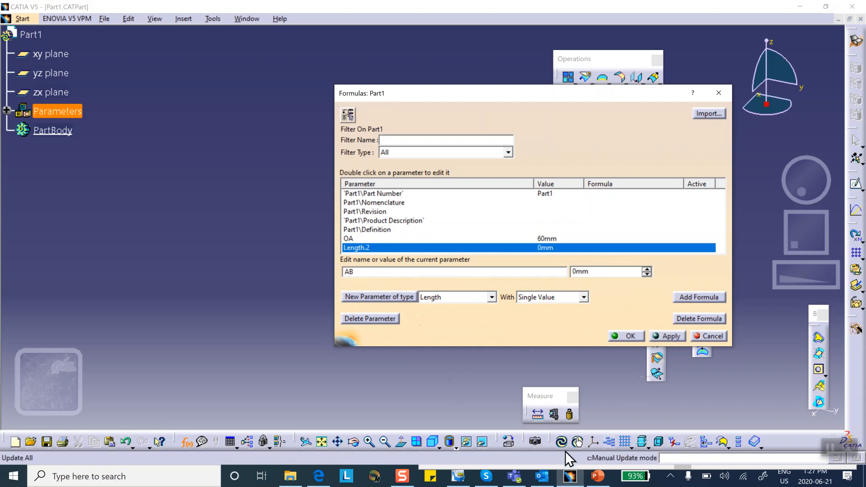
left_click(598, 476)
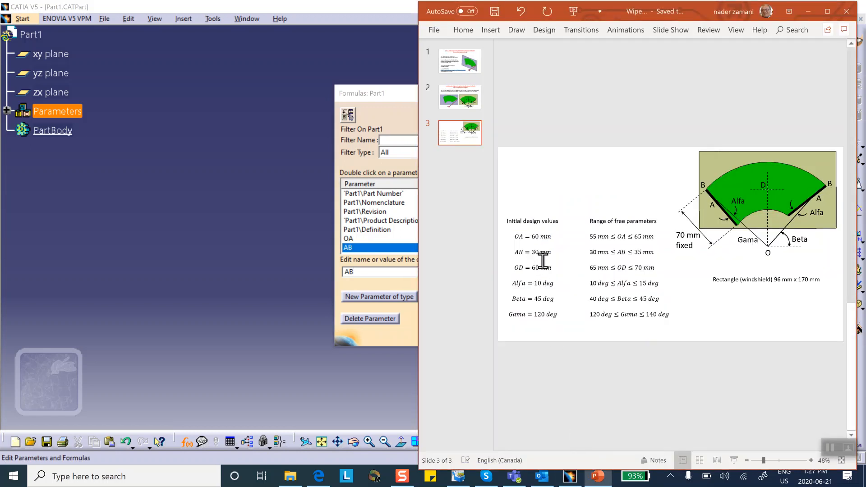
left_click(334, 394)
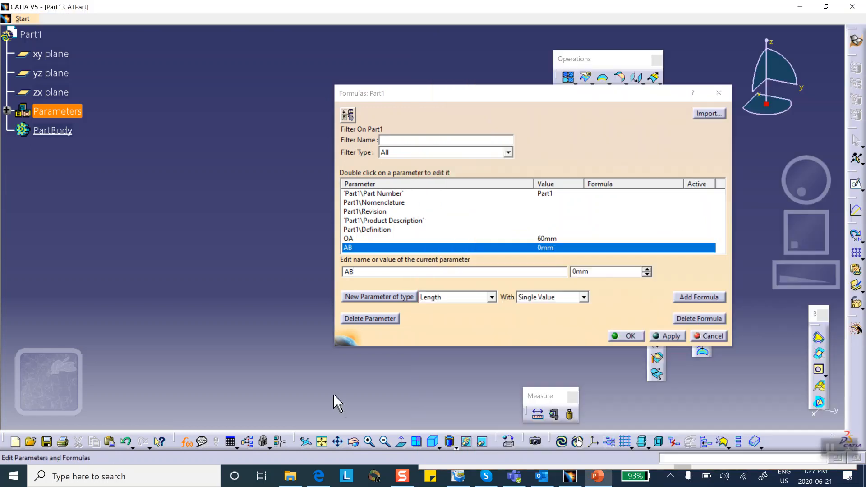
left_click(573, 272)
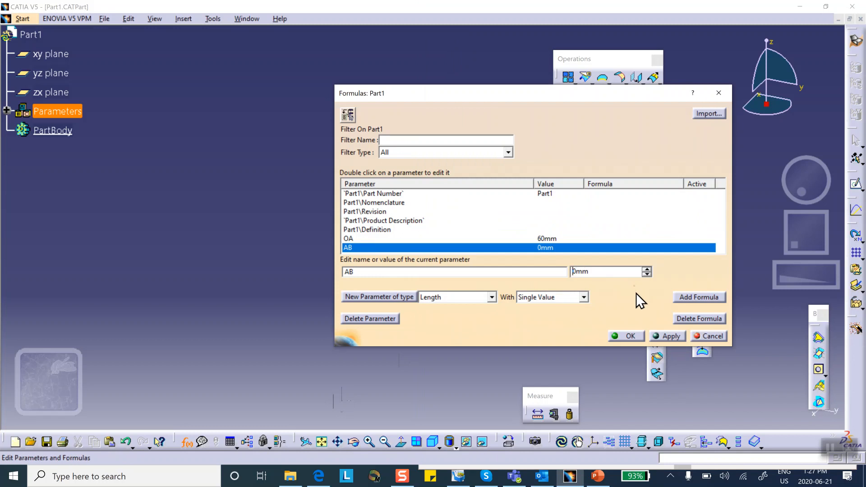
type("0")
key("BackSpace")
type("3")
Add a third length parameter named OD and set it to 60 mm.
left_click(381, 296)
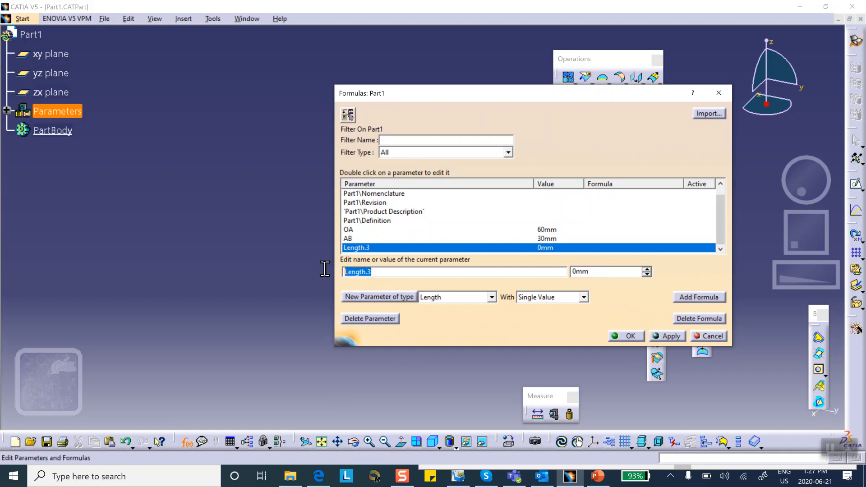
type("OD")
left_click(573, 274)
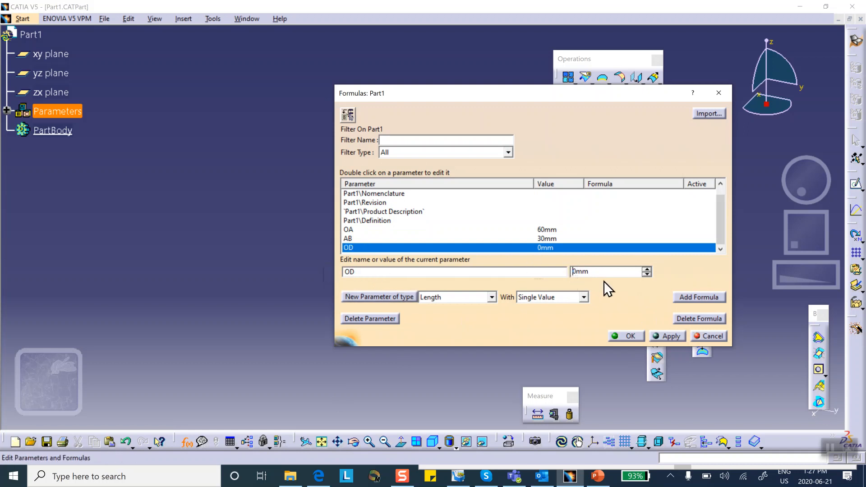
type("6")
Check the angle values on the PowerPoint slide and add an angle parameter named Alfa set to 10 deg.
left_click(597, 477)
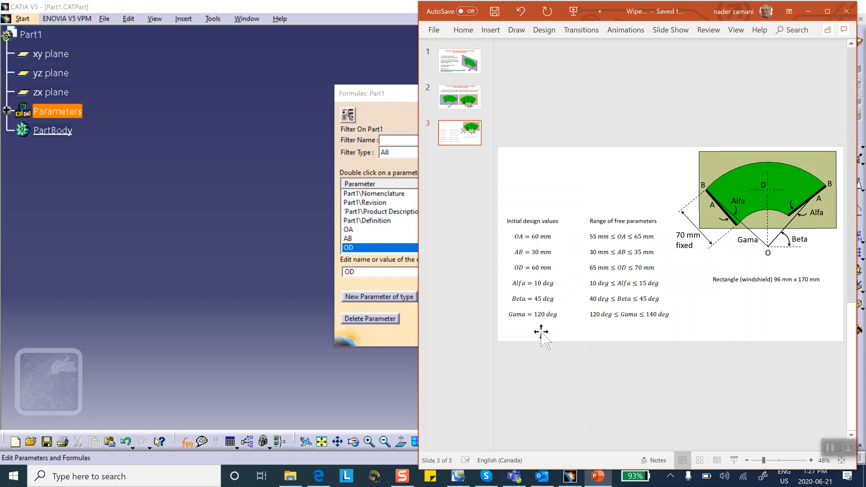
left_click(807, 8)
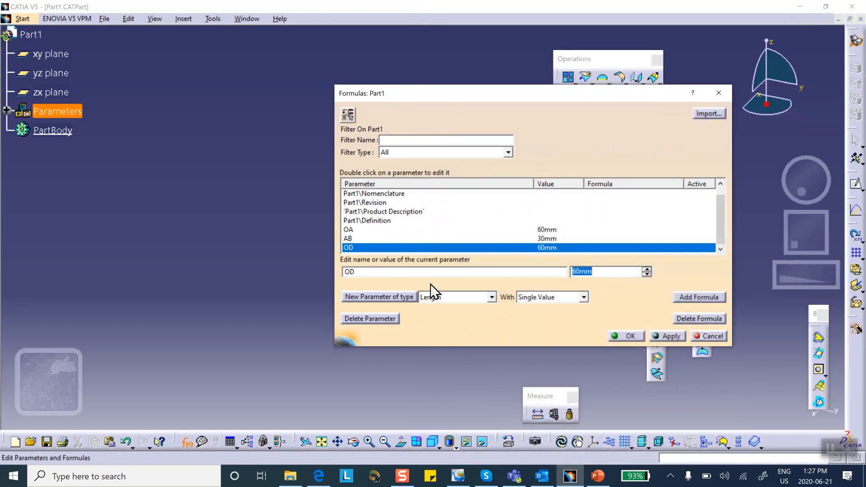
left_click(492, 297)
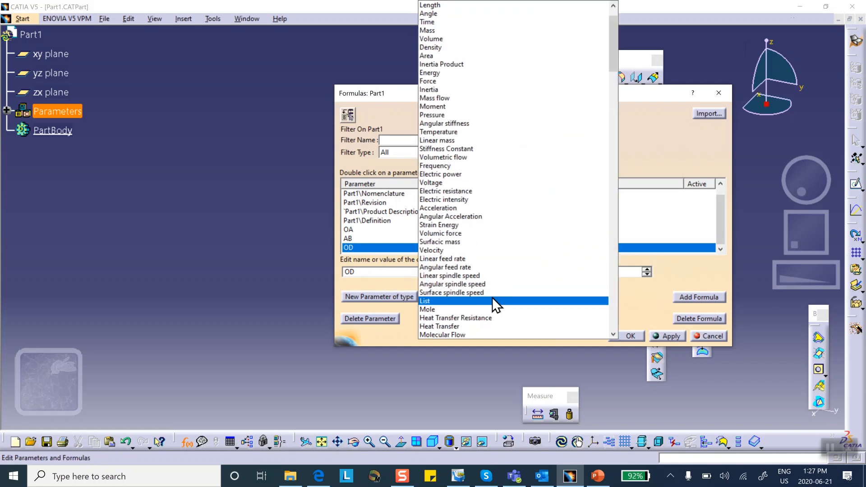
left_click(481, 21)
left_click(381, 295)
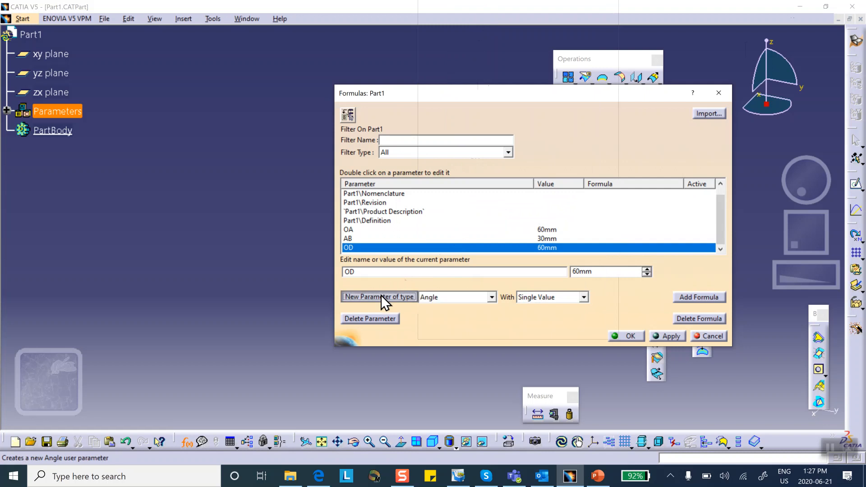
left_click_drag(377, 272, 341, 271)
type("Alfa")
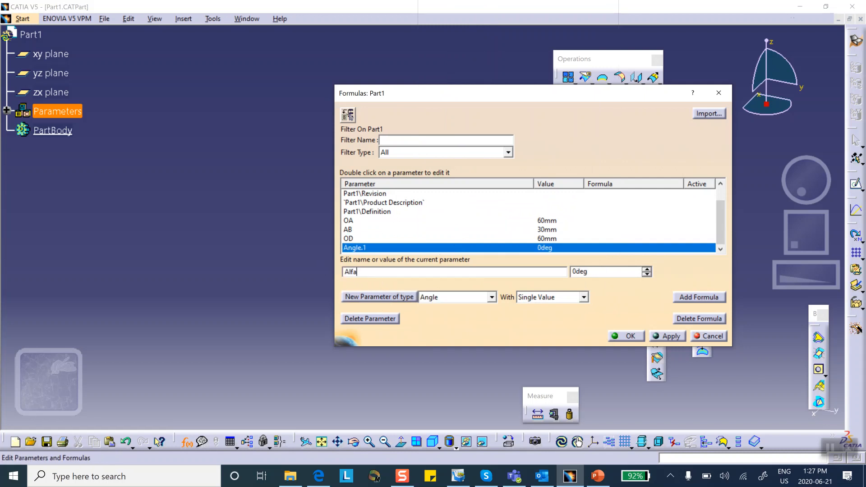
left_click(572, 271)
type("1")
Add a second angle parameter named Beta and set it to 45 deg.
left_click(382, 296)
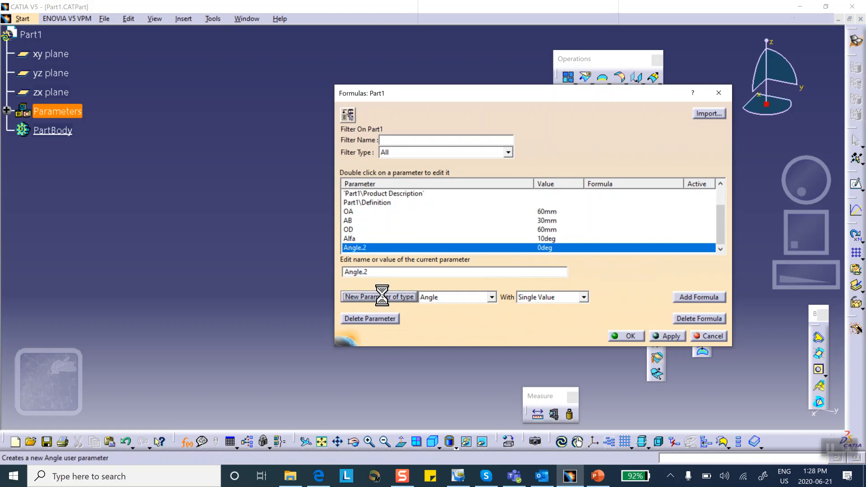
double_click(368, 271)
type("Beta")
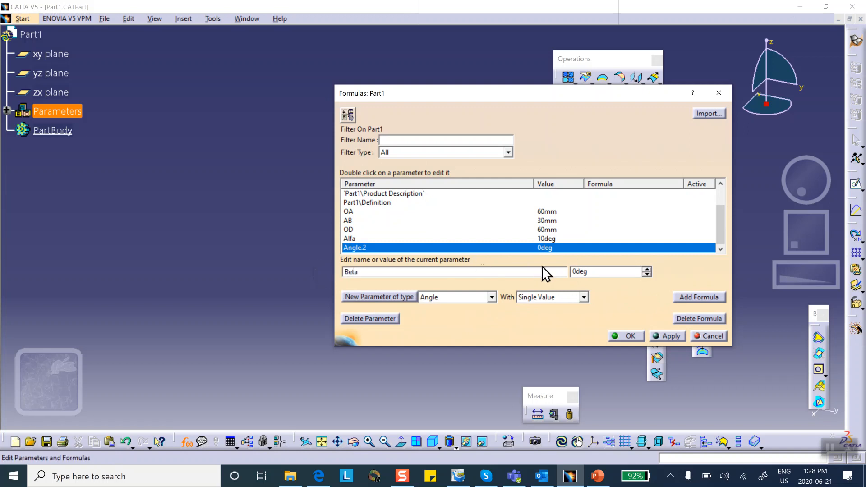
left_click(569, 272)
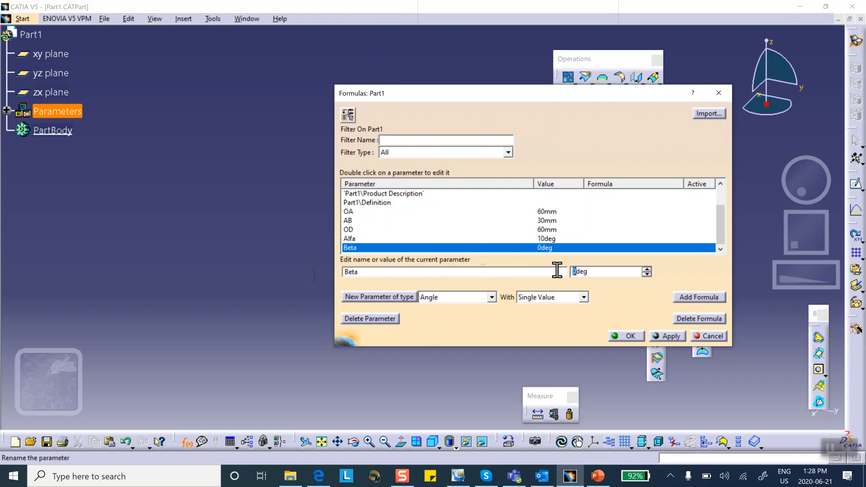
type("45")
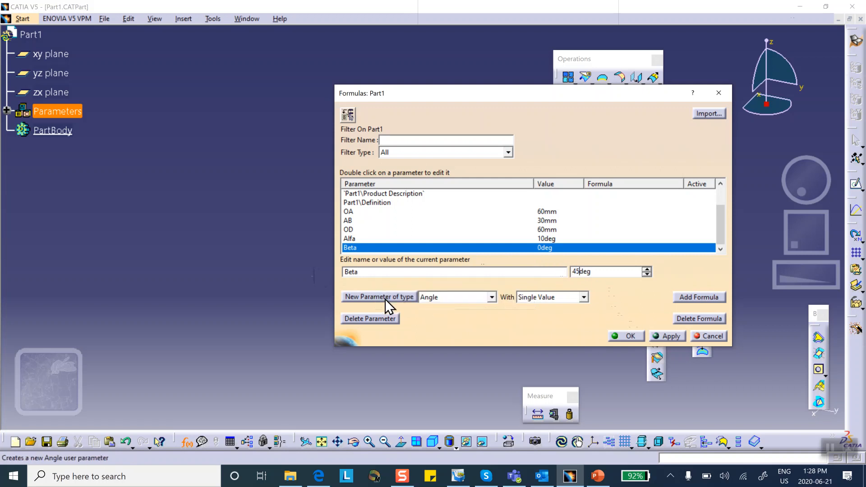
Add a third angle parameter named Gama, set it to 120 deg, and expand the Parameters node in the tree.
left_click(383, 300)
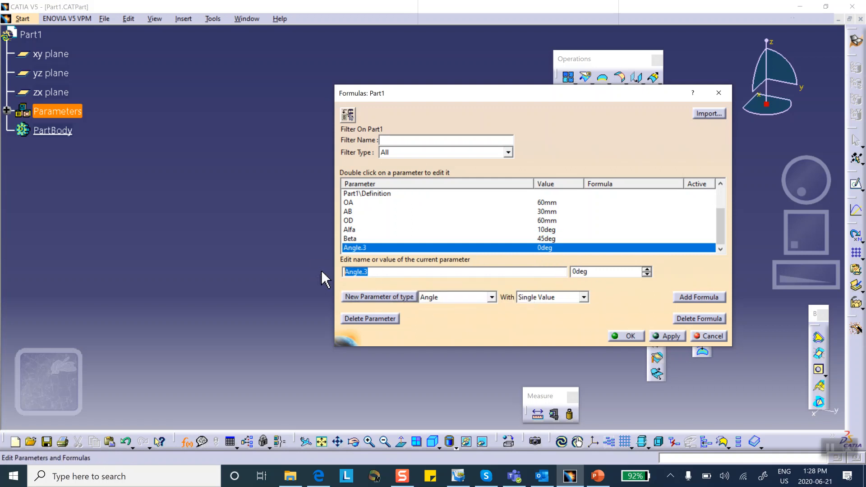
type("Gama")
left_click(570, 271)
type("12")
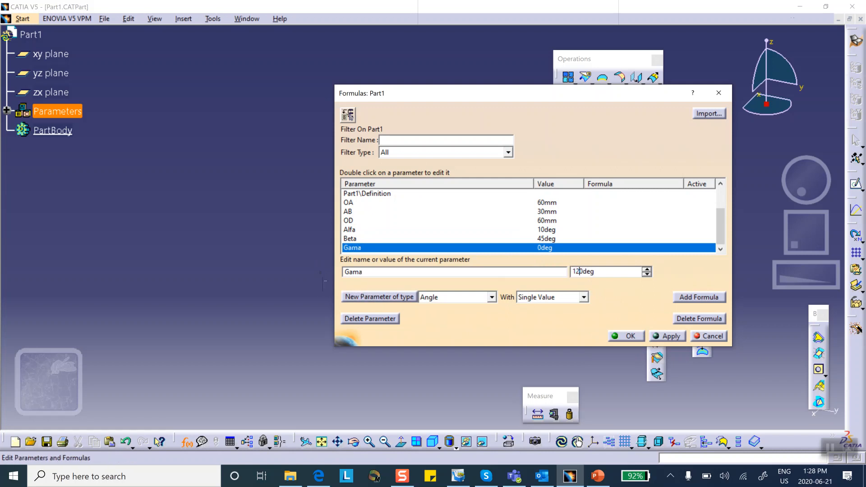
left_click(670, 336)
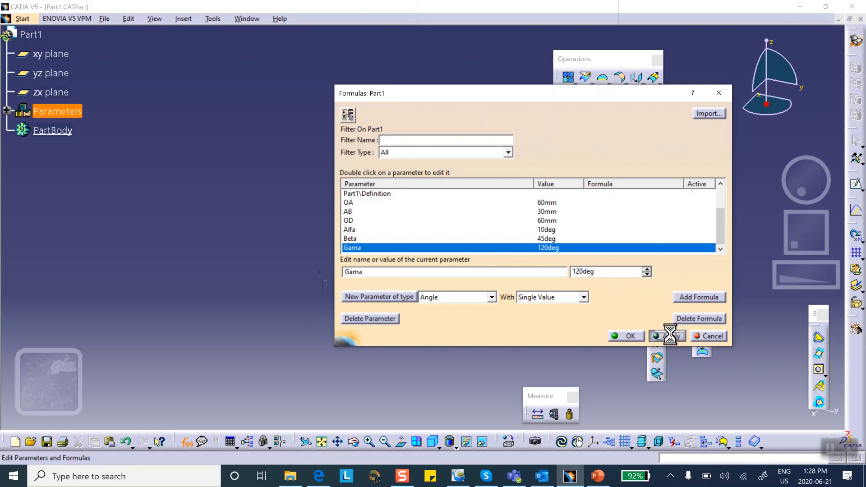
left_click(628, 335)
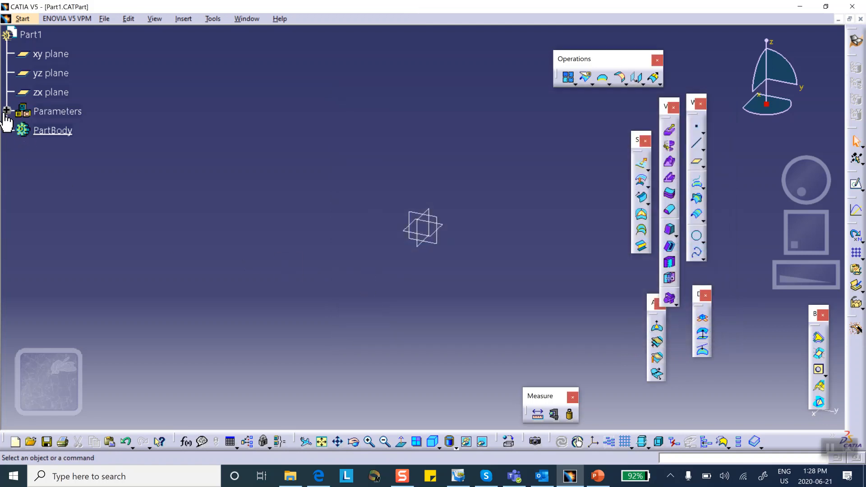
left_click(7, 110)
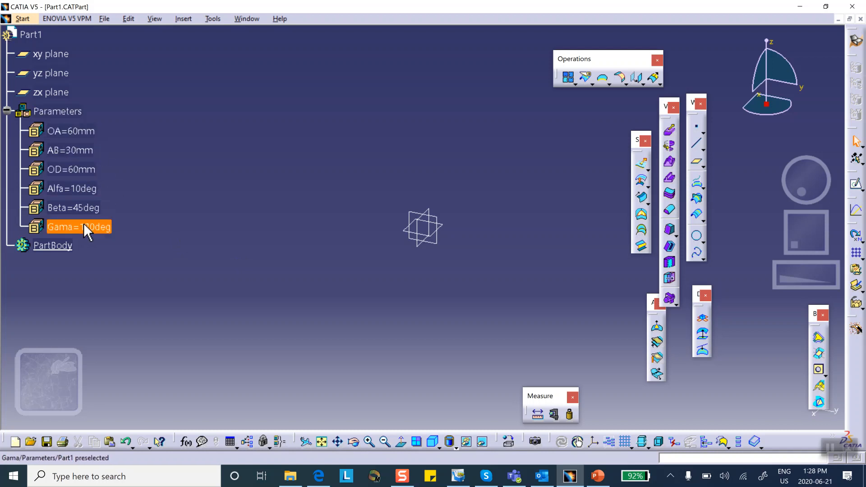
Review the Part Infrastructure display options that control whether parameters and relations appear in the specification tree.
left_click(210, 18)
left_click(229, 300)
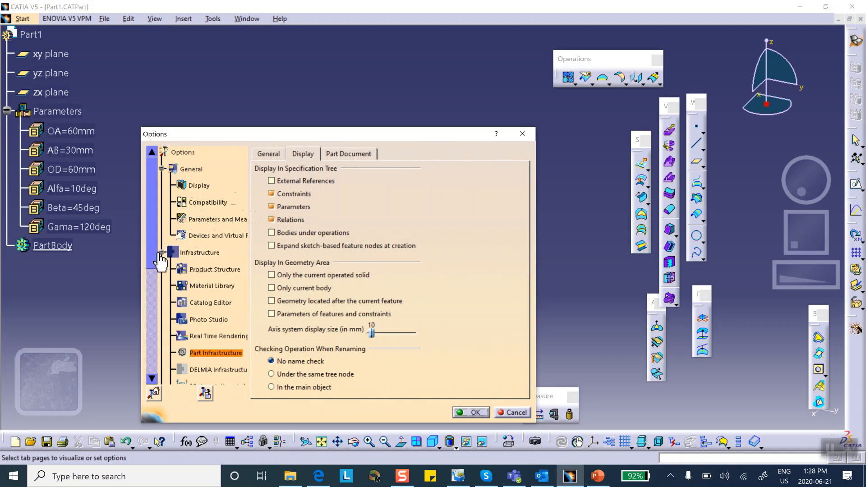
left_click(195, 268)
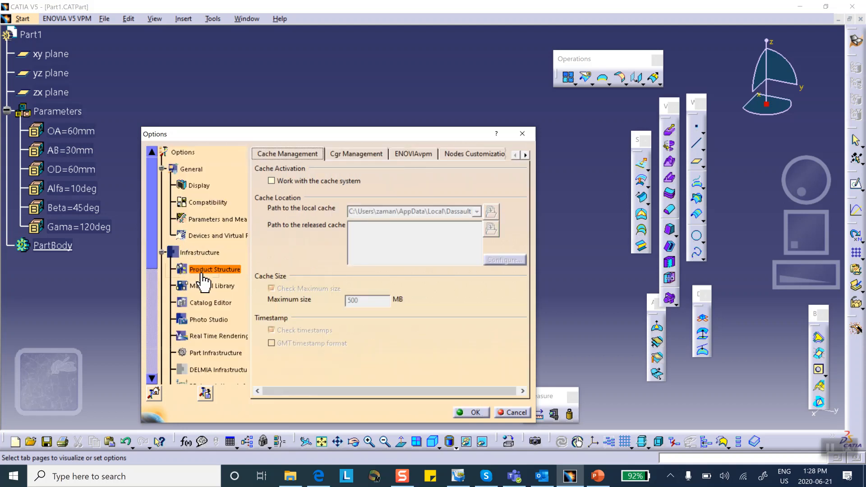
left_click(203, 353)
left_click(301, 153)
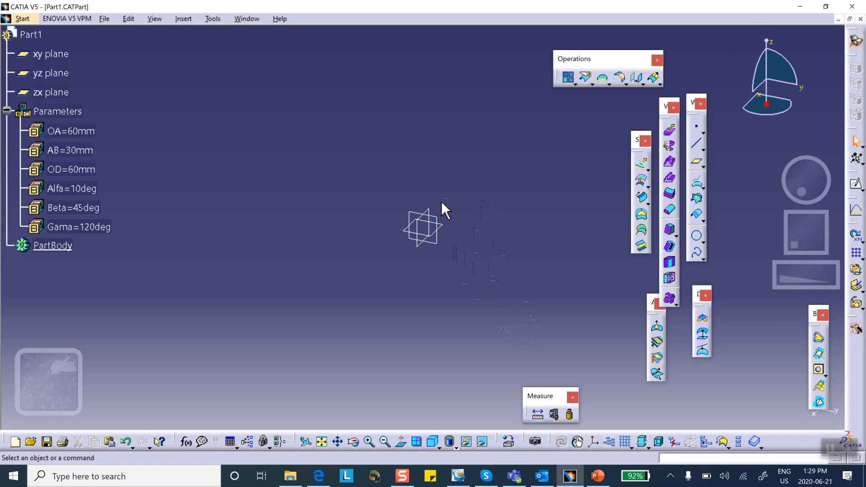
Open a sketch on the yz plane and check the wiper geometry on the PowerPoint slide.
left_click(443, 227)
left_click(853, 185)
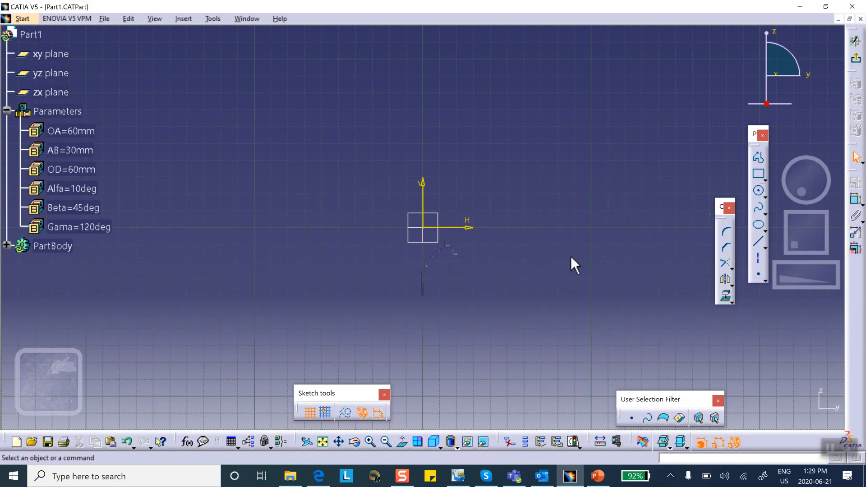
left_click(596, 476)
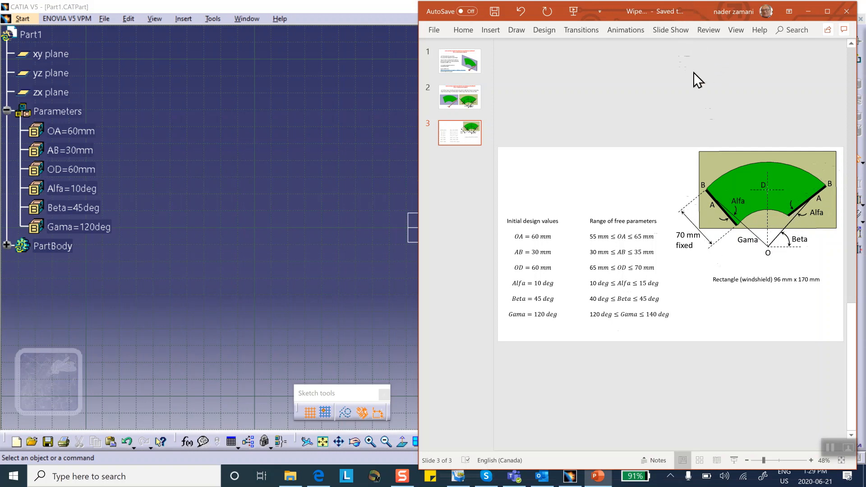
left_click(807, 11)
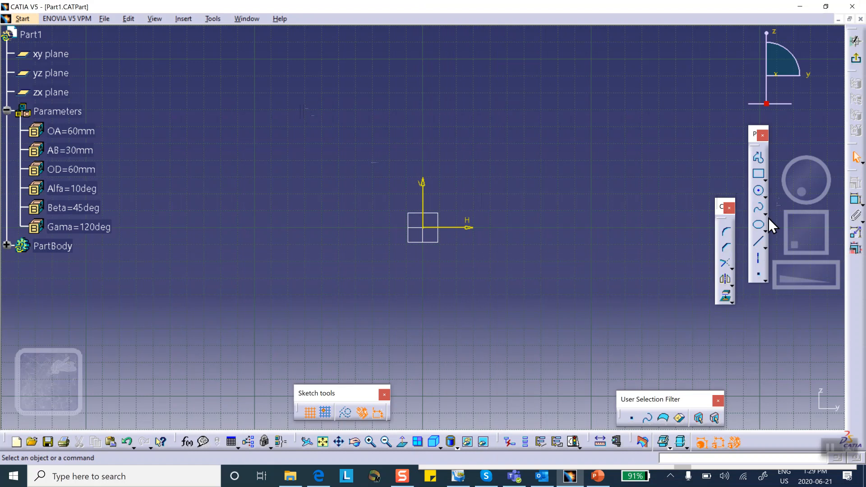
Sketch a slanted blade line above the H axis, to one side of the V axis, and constrain its length to 70 mm.
left_click(513, 130)
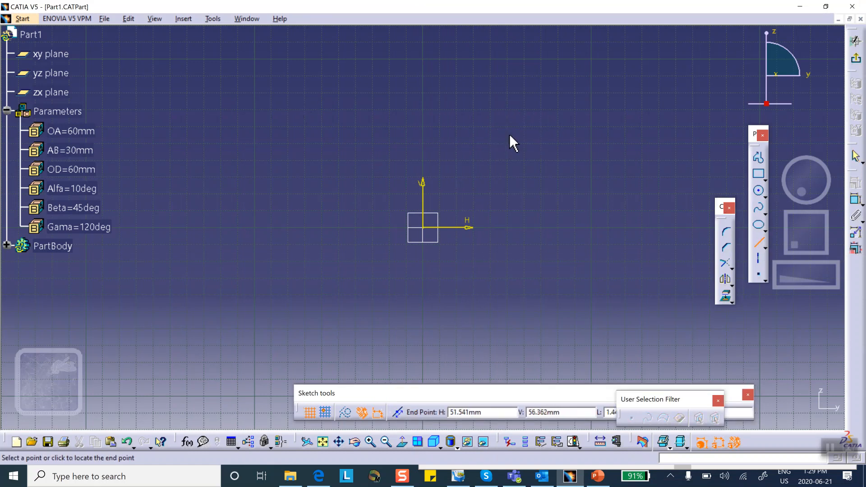
left_click(440, 192)
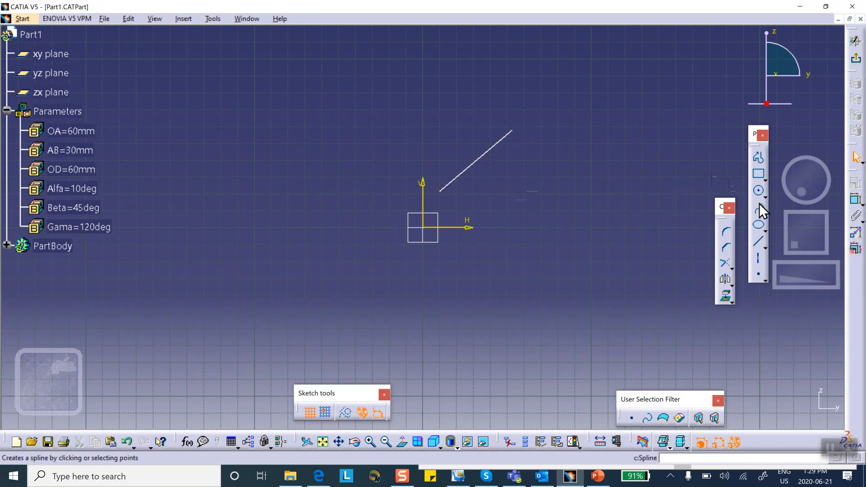
left_click(855, 201)
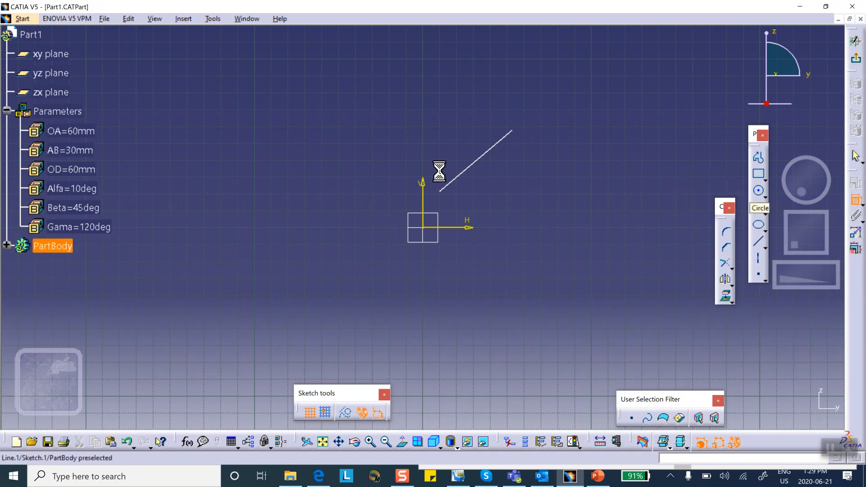
left_click(476, 161)
left_click(566, 223)
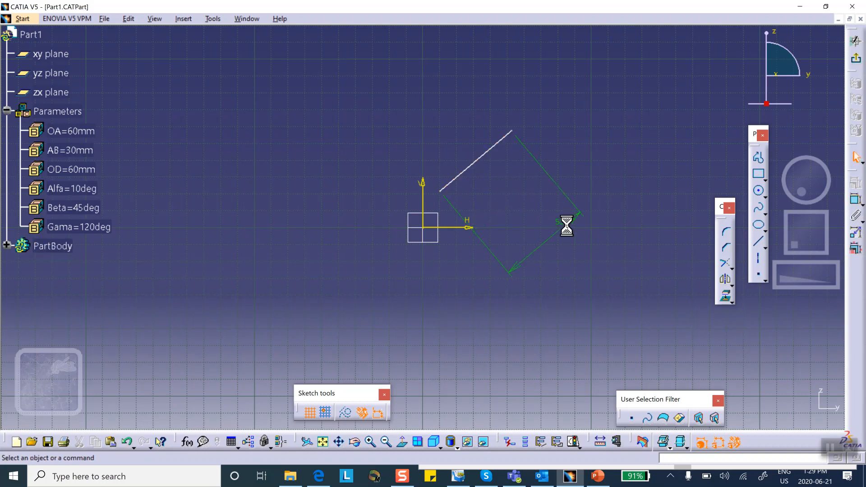
double_click(565, 219)
type("70mm")
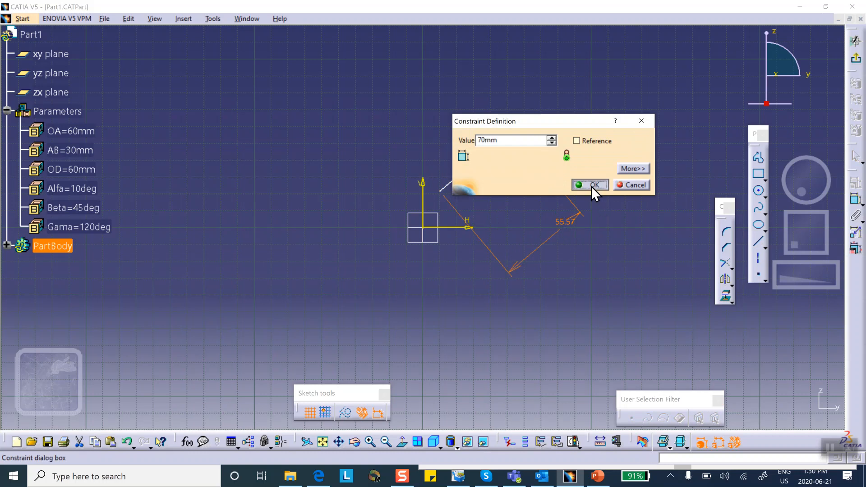
left_click(590, 185)
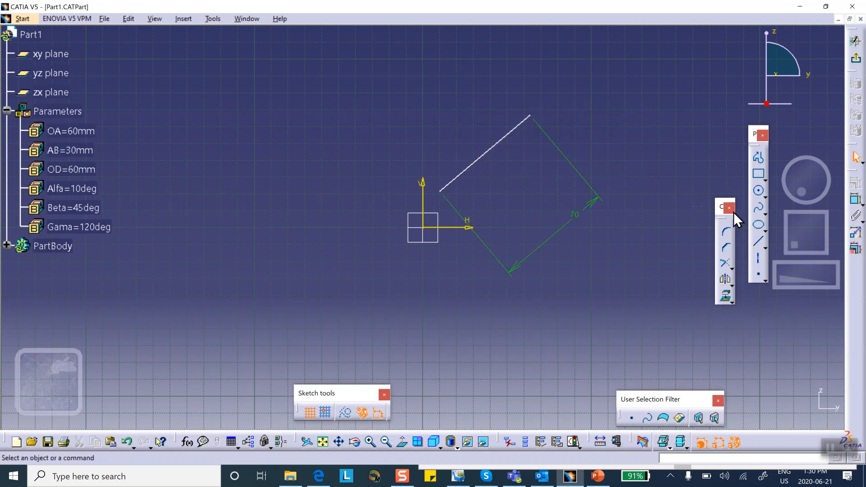
Sketch the arm line from a point on the V axis below the origin to a point on the 70 mm line.
left_click(758, 241)
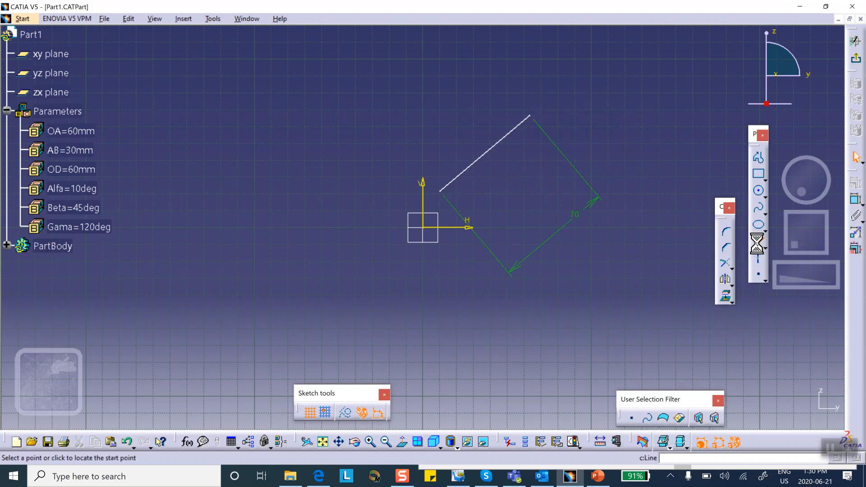
left_click(422, 309)
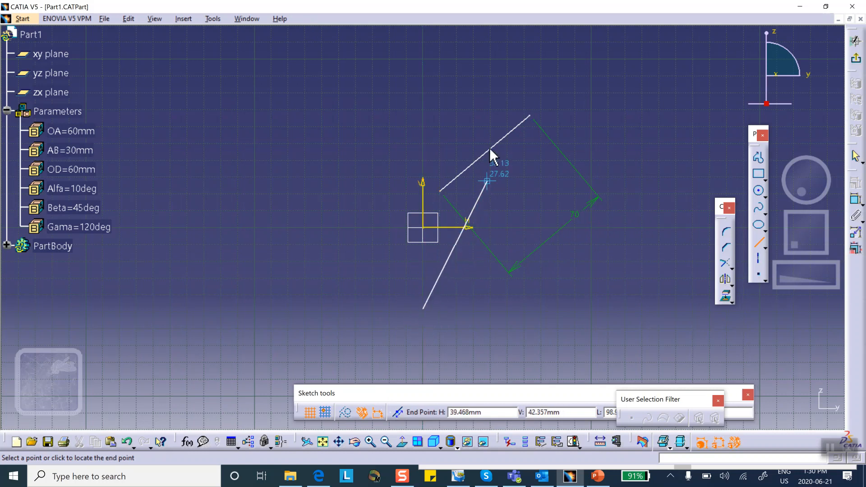
left_click(502, 140)
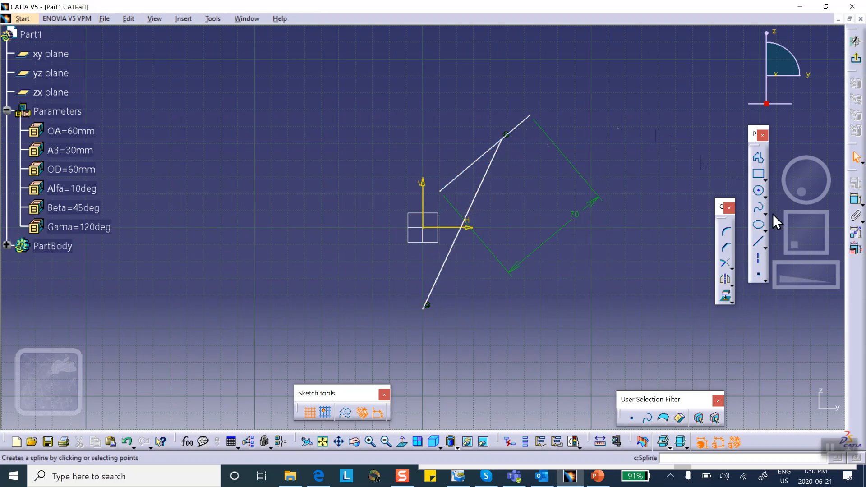
Dimension the distance from the 70 mm line's upper end to the point where the arm line meets it.
left_click(856, 199)
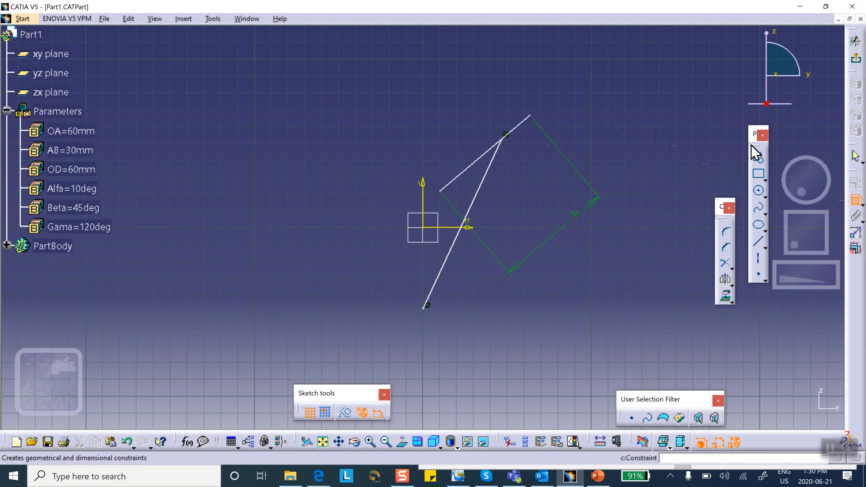
left_click(530, 117)
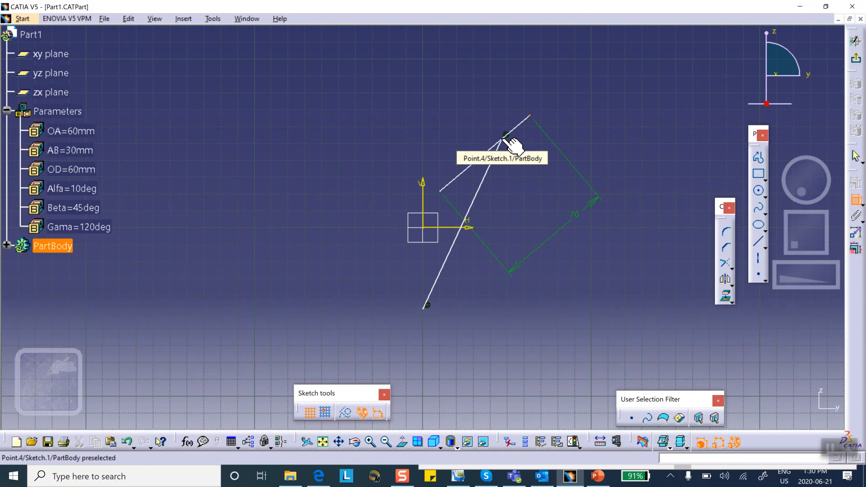
left_click(506, 135)
left_click(539, 159)
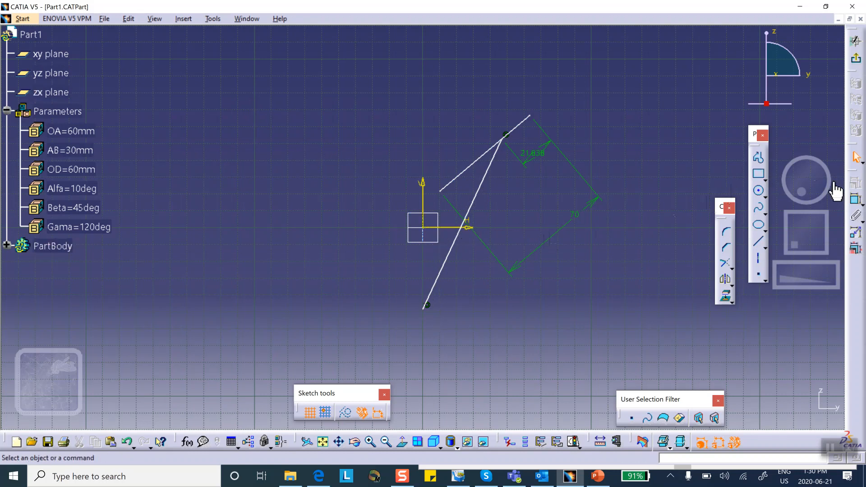
Dimension the vertical distance between the arm line's lower end and the H axis.
left_click(855, 199)
left_click(423, 307)
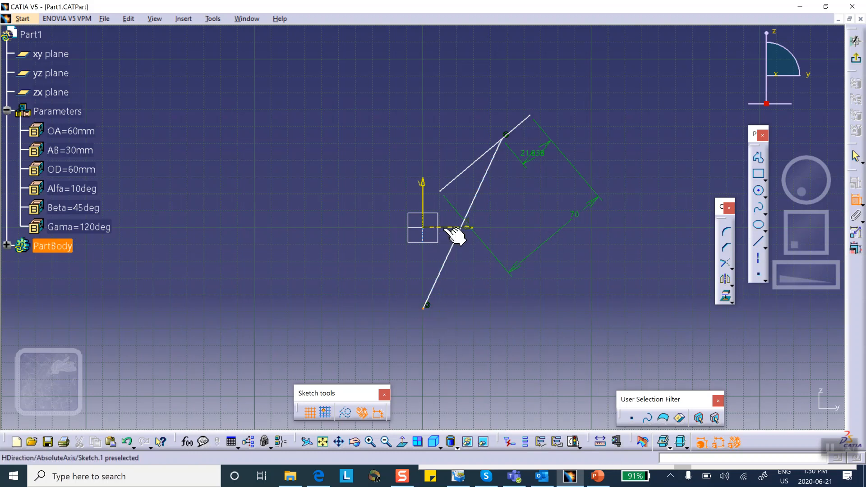
left_click(446, 231)
left_click(350, 268)
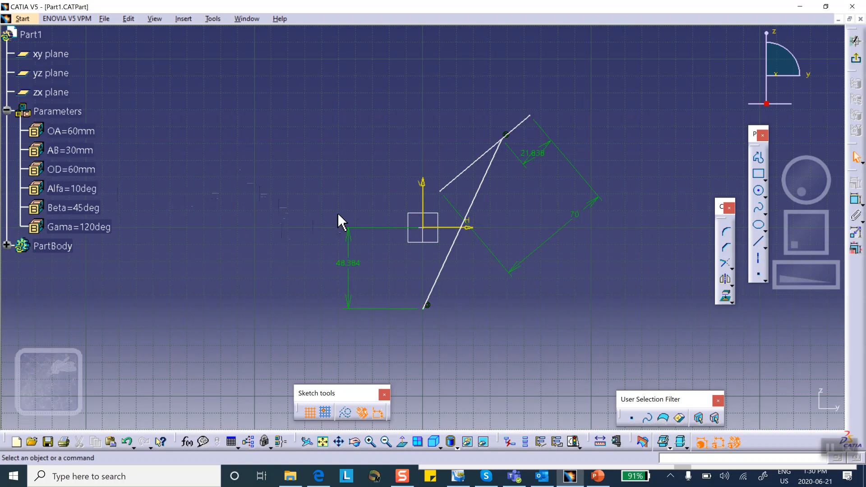
Set the distance between the blade's upper end and the arm junction to 30 mm.
double_click(537, 147)
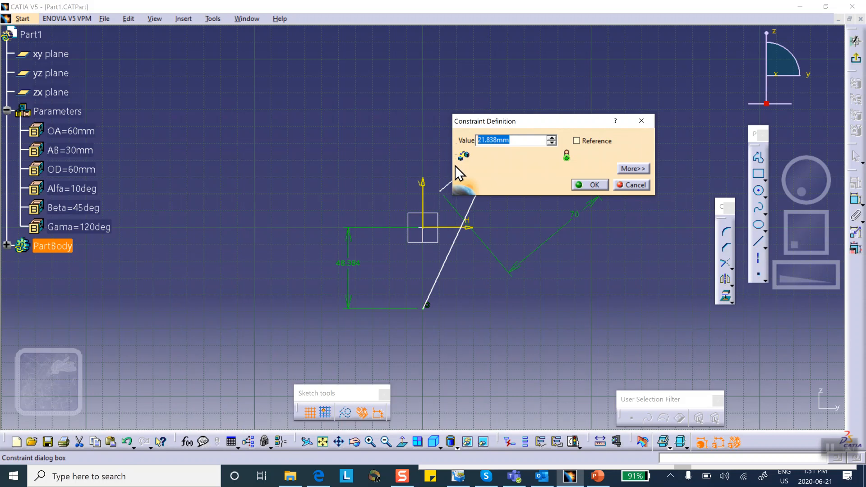
type("30")
left_click(590, 185)
left_click(665, 149)
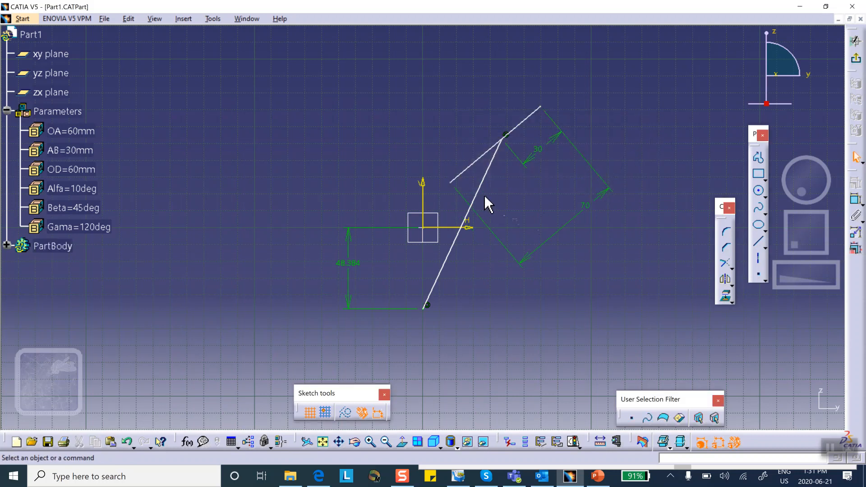
Set the vertical distance from the arm's lower end to the H axis to 60 mm.
double_click(349, 264)
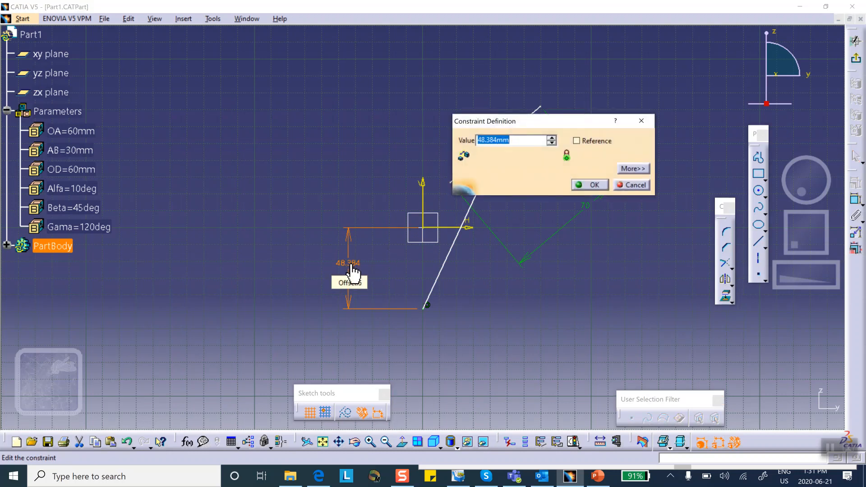
type("60")
left_click(592, 182)
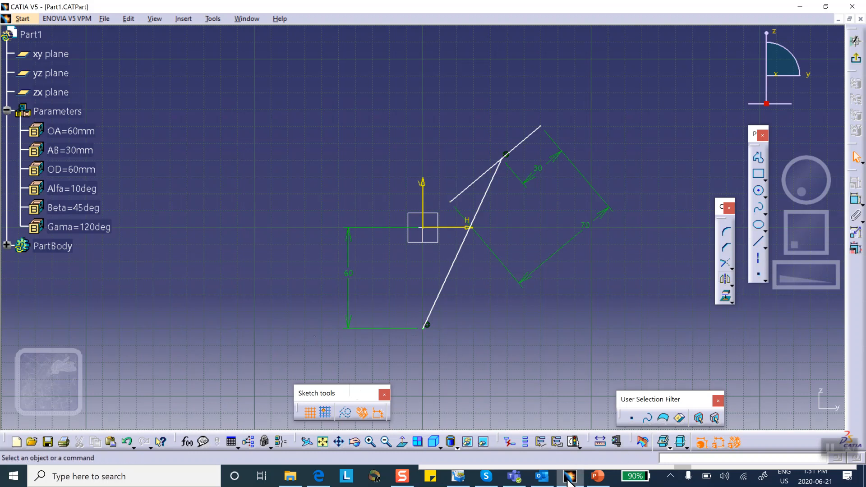
Check the OA value on the PowerPoint slide and constrain the arm line's length to 60 mm.
left_click(596, 476)
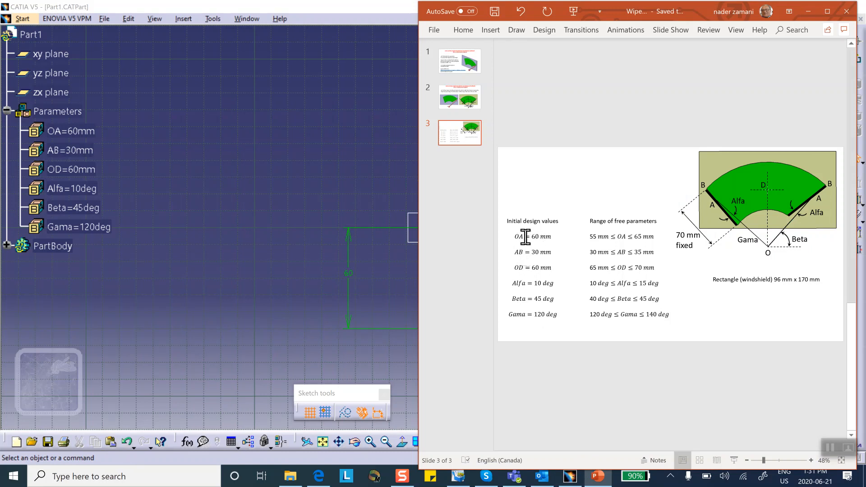
left_click(807, 12)
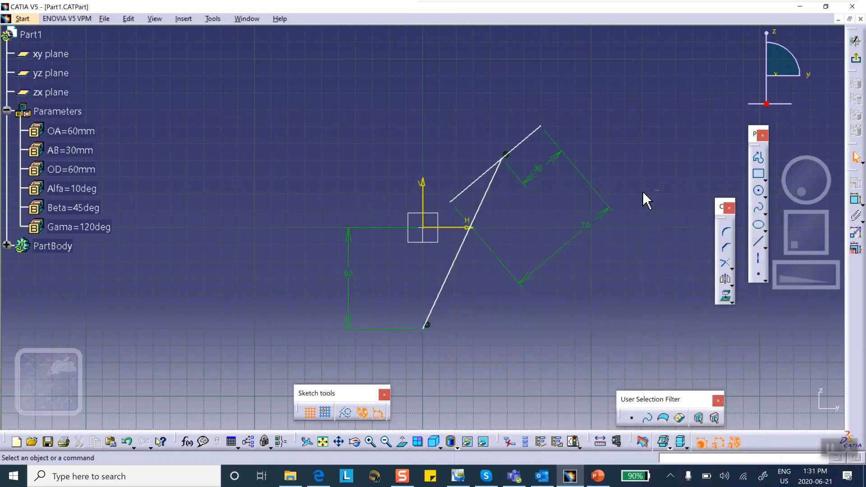
left_click(855, 199)
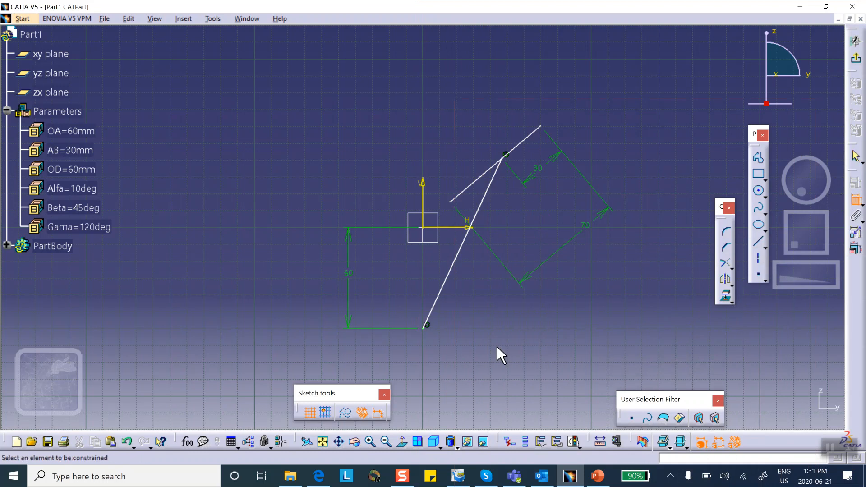
left_click(443, 294)
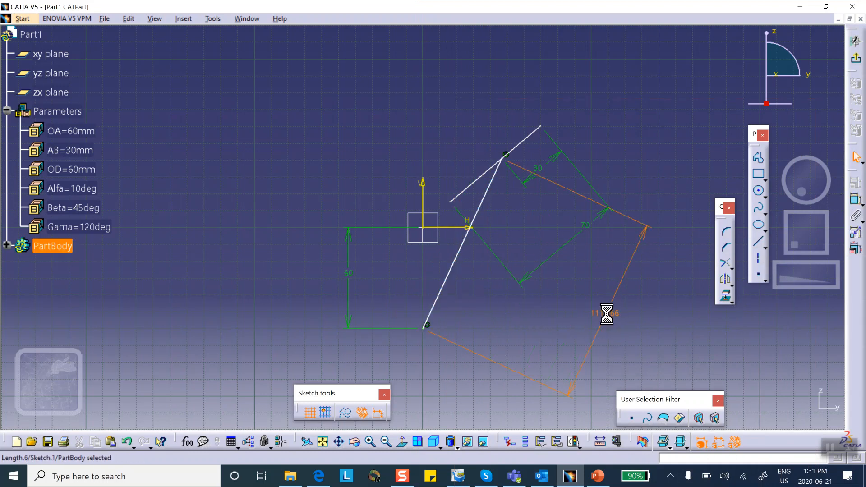
double_click(608, 315)
type("60")
left_click(592, 185)
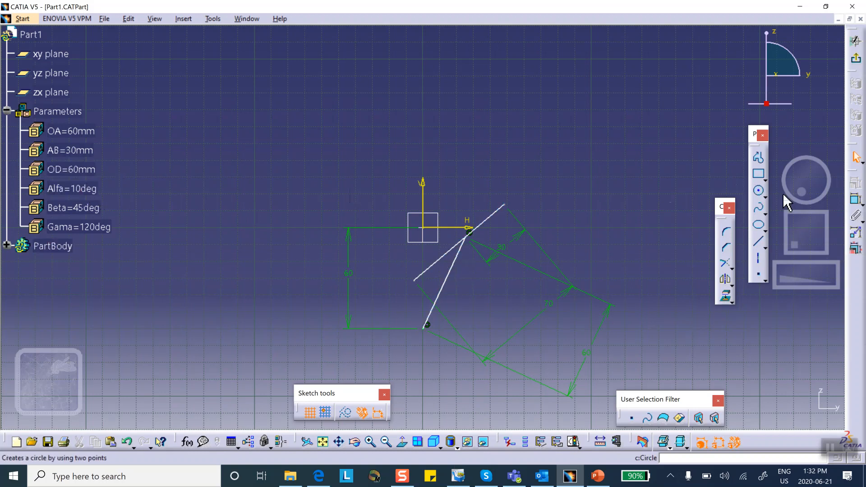
Constrain the angle between the blade line and the arm line and set it to 10 degrees.
left_click(855, 198)
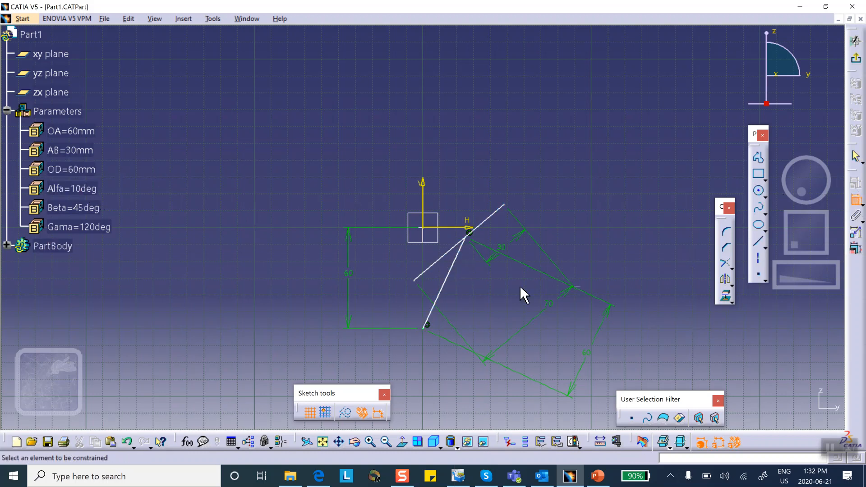
left_click(444, 260)
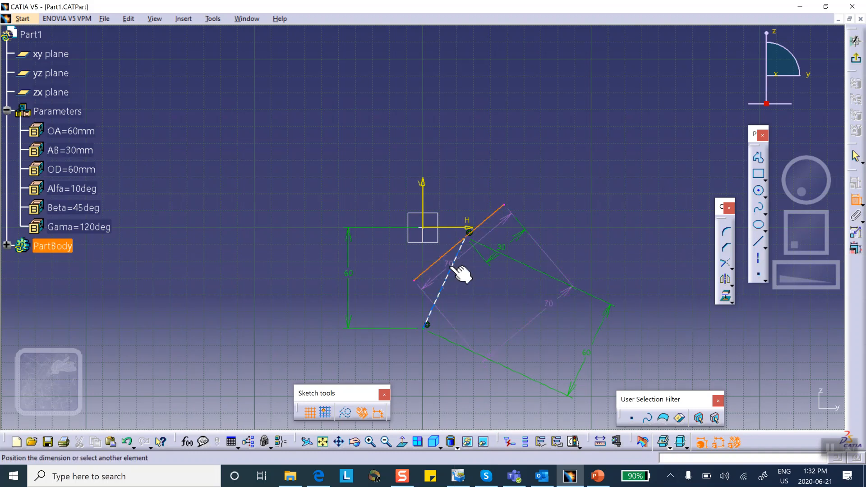
left_click(453, 267)
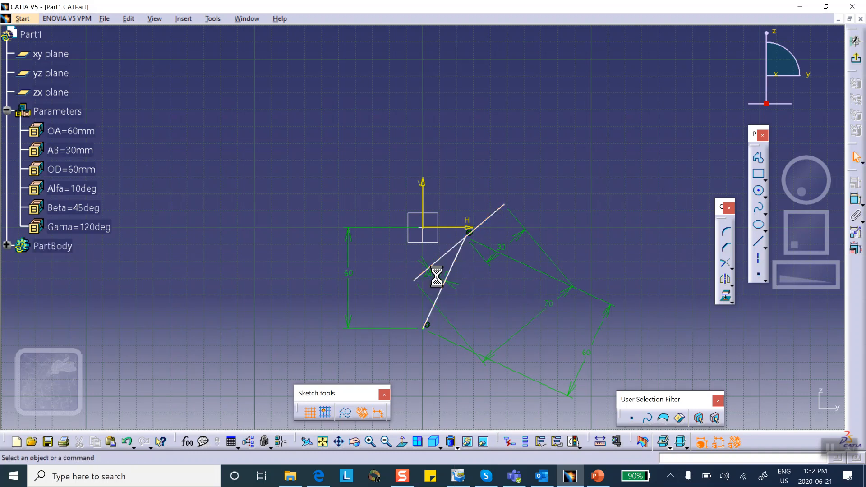
double_click(440, 275)
type("40")
left_click(586, 199)
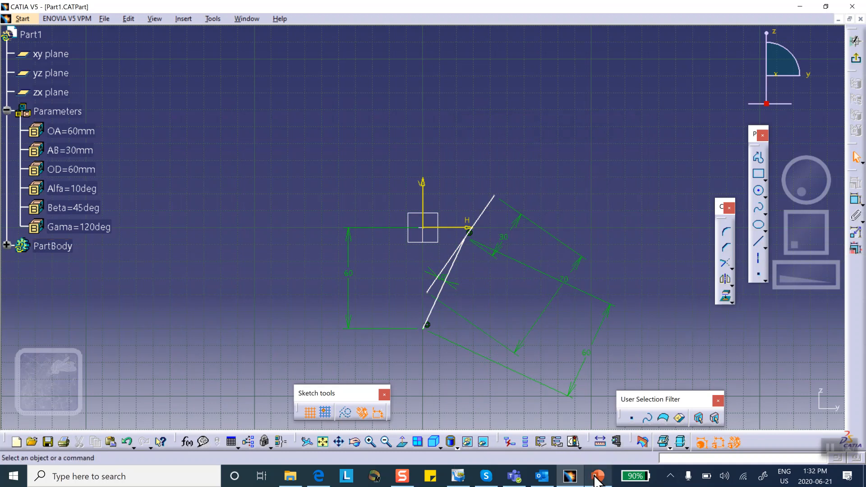
Check the wiper layout on the PowerPoint slide and sketch an arc of about 90 mm radius around the arm's lower end, starting at the blade's upper end.
left_click(593, 440)
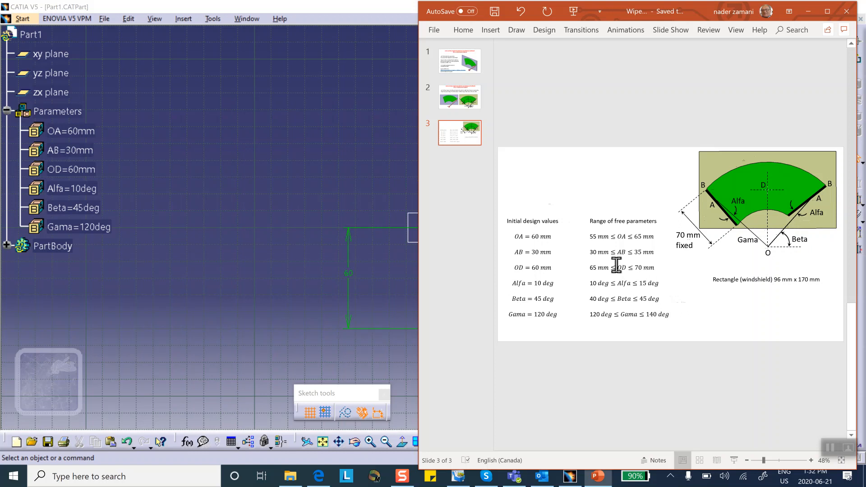
left_click(332, 87)
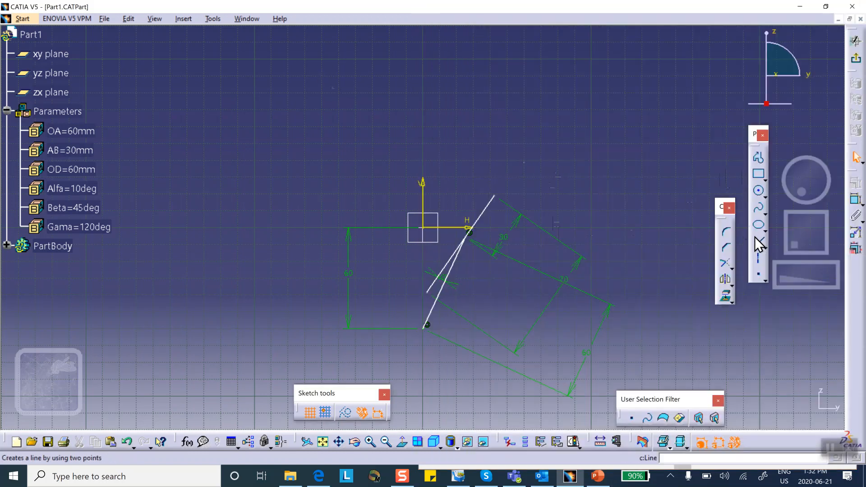
left_click(765, 195)
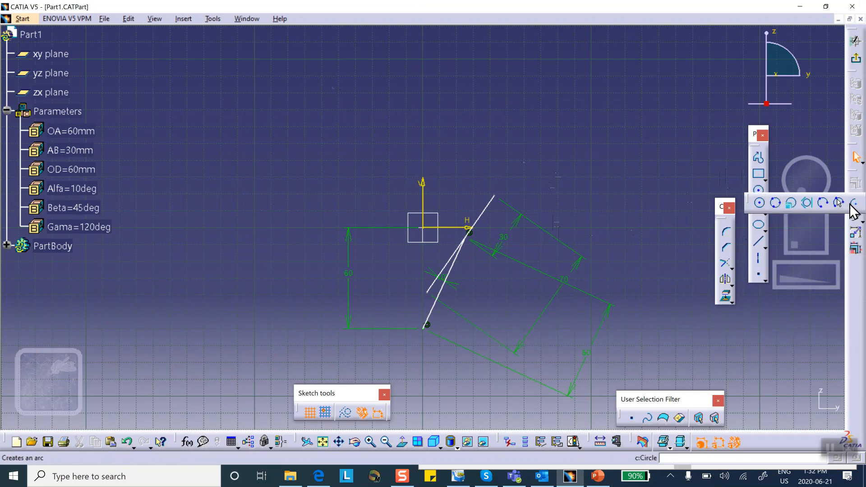
left_click(852, 204)
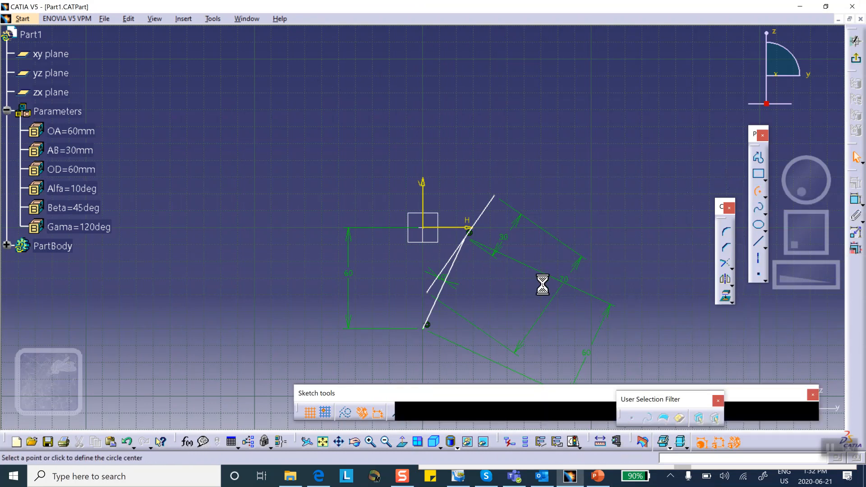
left_click(425, 326)
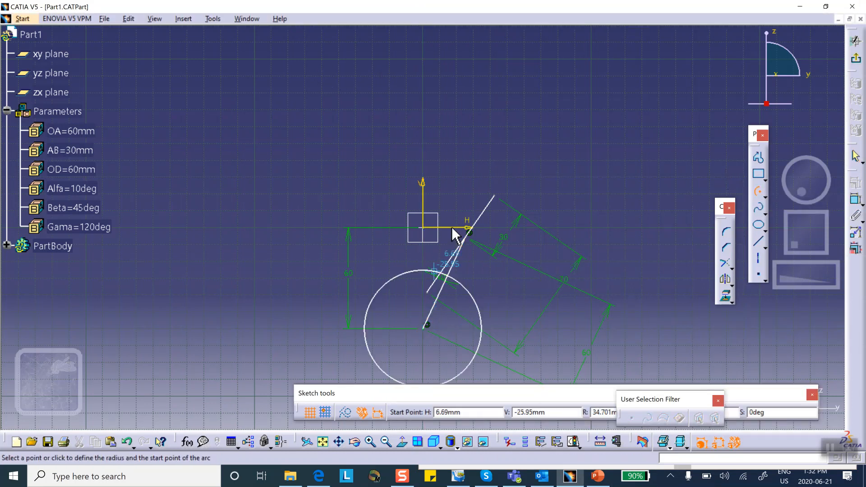
left_click(494, 195)
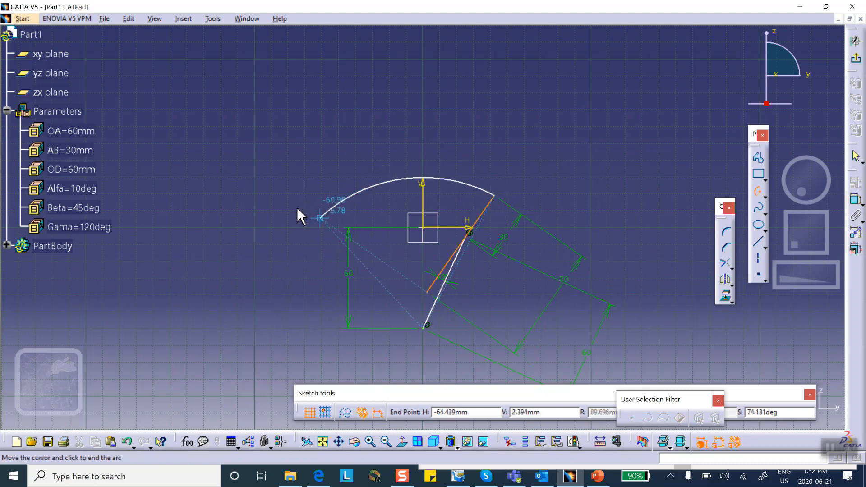
left_click(282, 246)
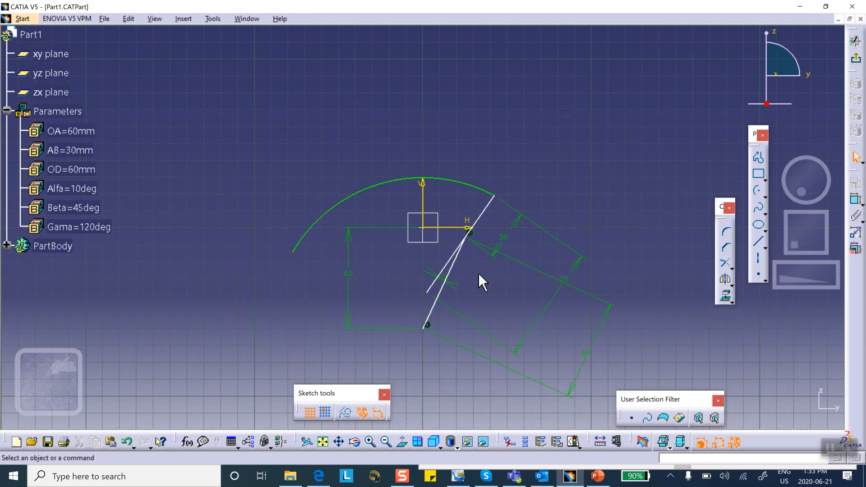
Review the slide's wiped area and sketch an inner arc of about 22 mm radius around the arm's lower end from the blade's lower end.
left_click(597, 469)
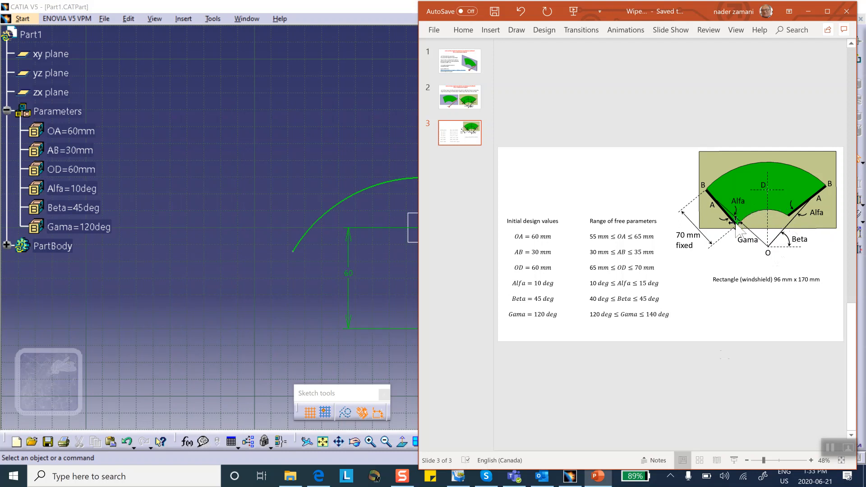
left_click(325, 120)
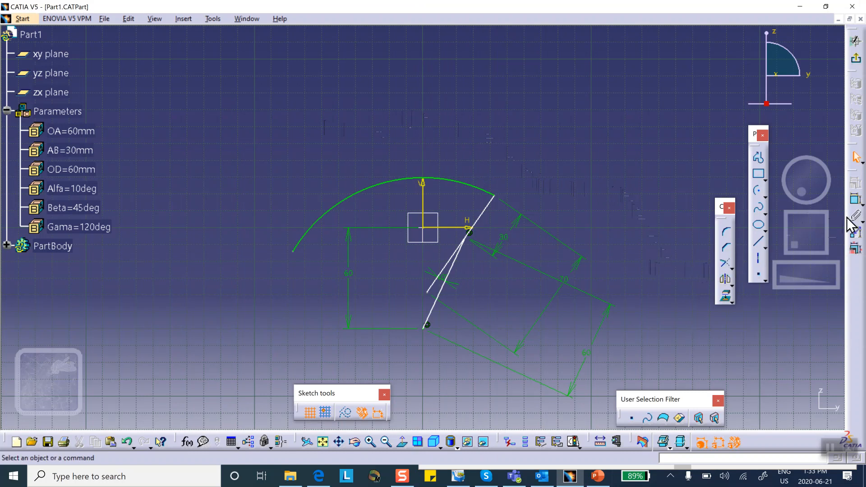
left_click(756, 193)
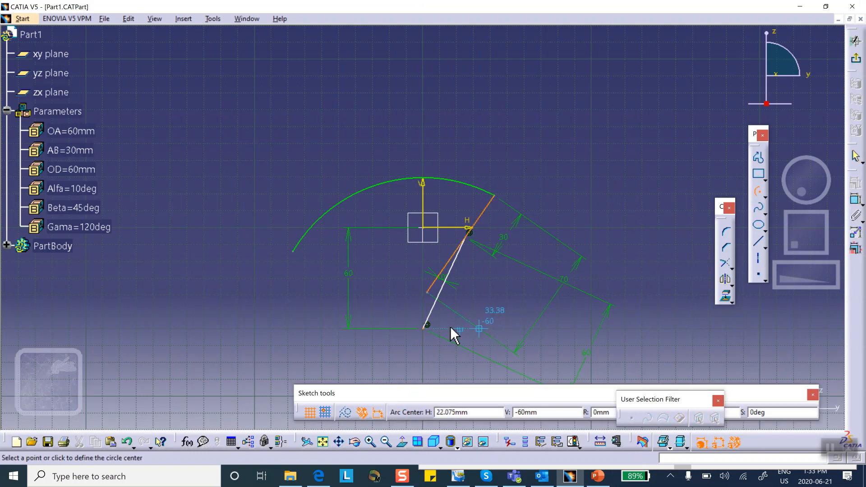
left_click(424, 328)
left_click(427, 293)
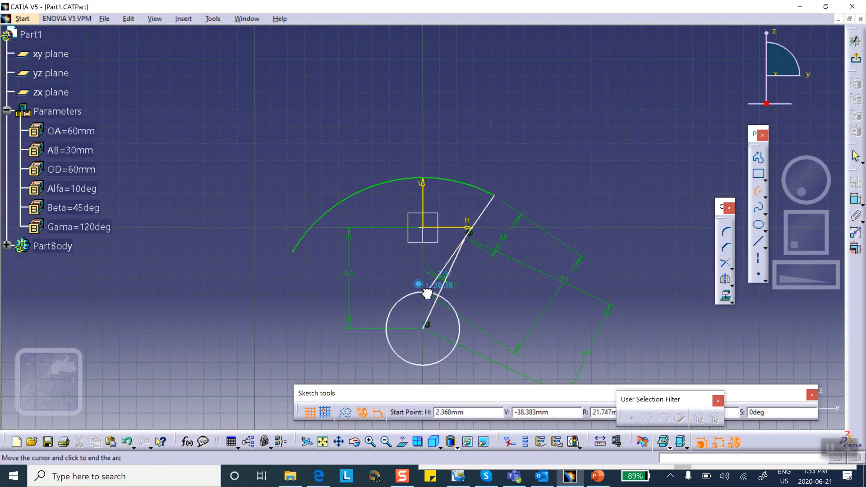
left_click(383, 315)
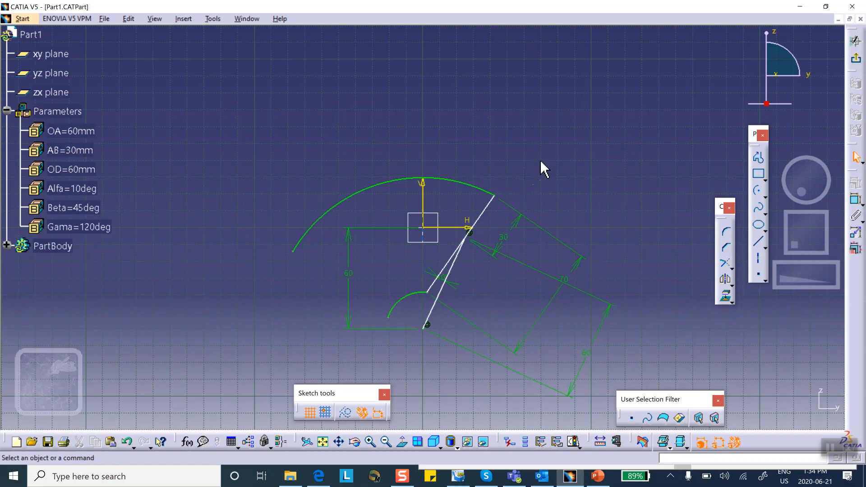
left_click(759, 256)
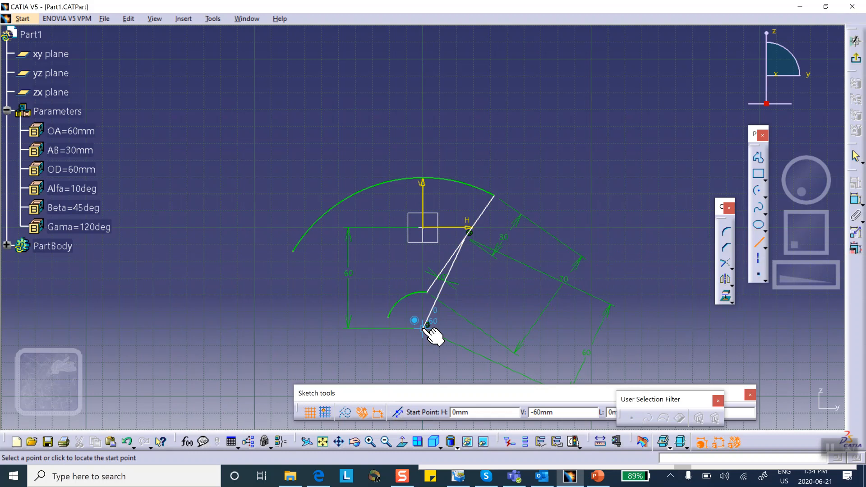
left_click(426, 325)
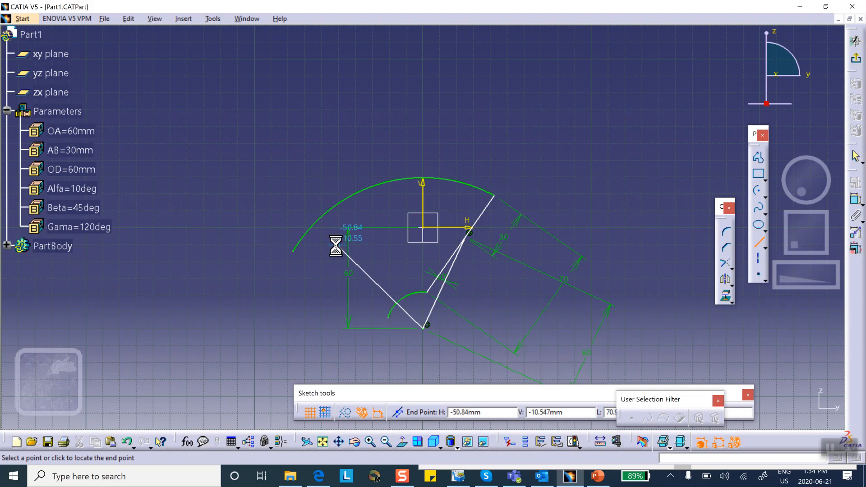
key("Escape")
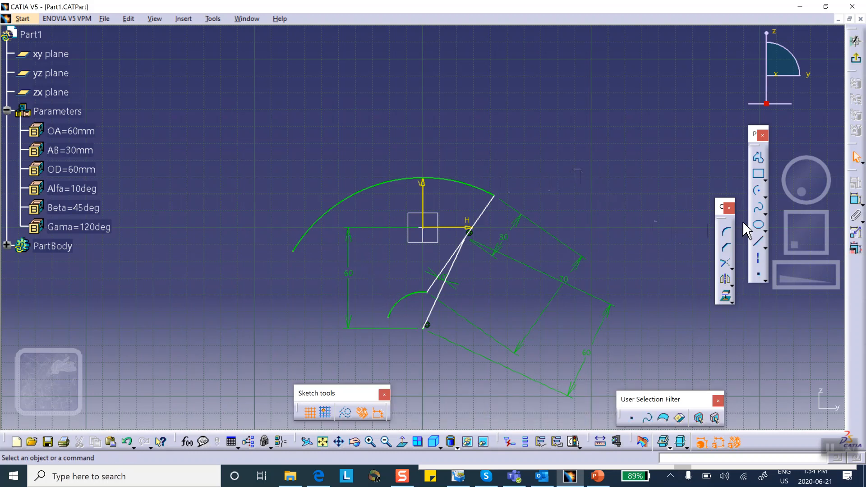
Sketch a 60 mm radius arc around the arm's lower end from the blade-arm junction and convert it to construction geometry.
left_click(758, 190)
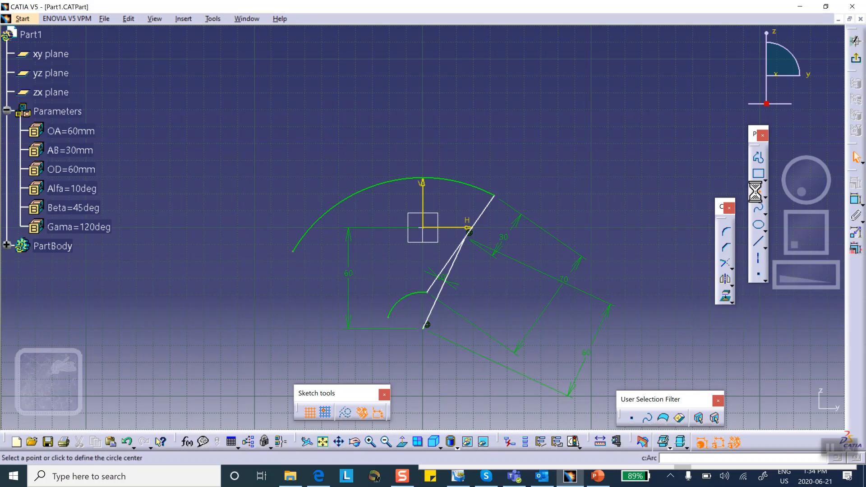
left_click(426, 325)
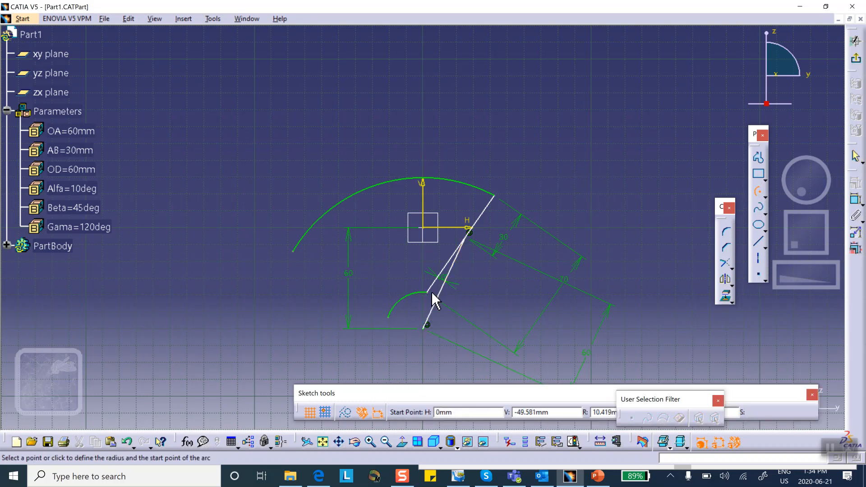
left_click(469, 232)
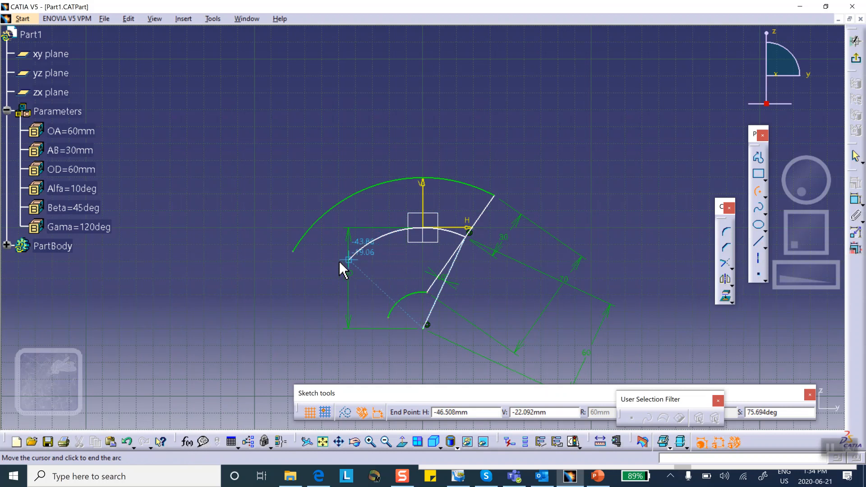
left_click(334, 272)
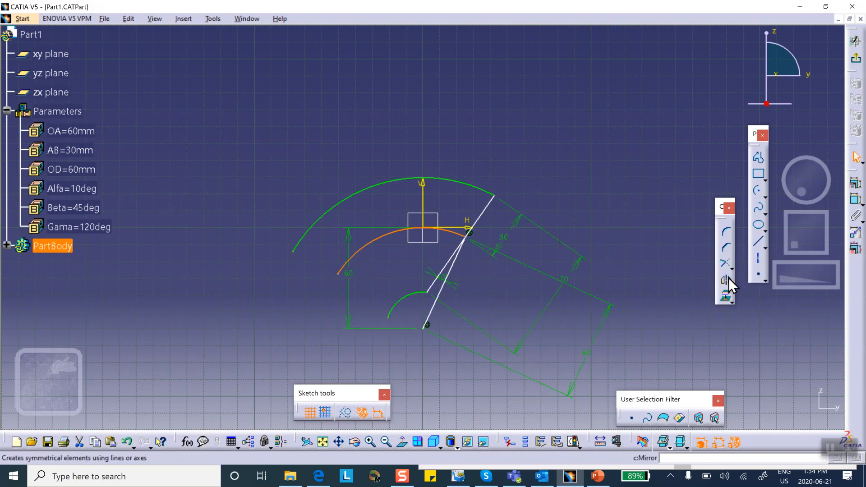
left_click(345, 412)
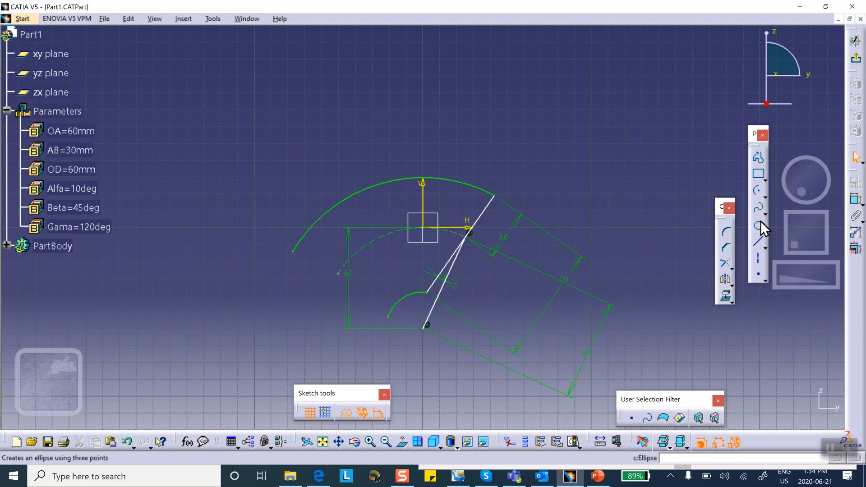
Sketch the second arm as a standard 60 mm line from the first arm's lower end to the construction arc.
left_click(758, 241)
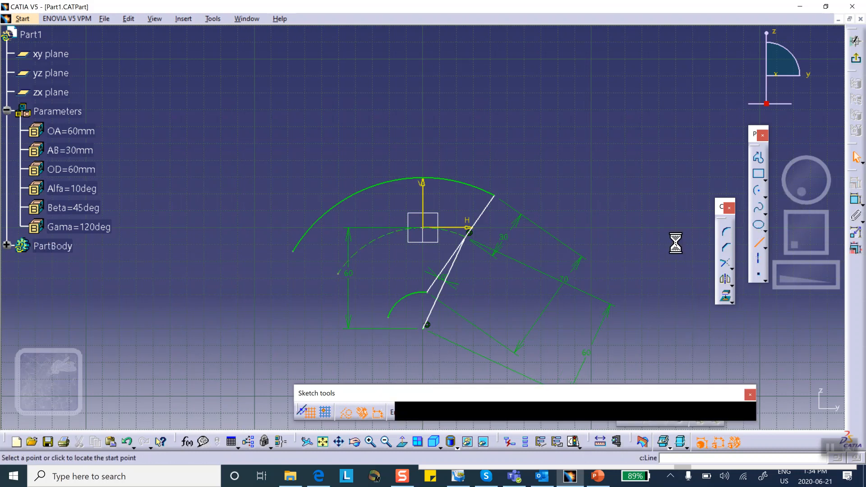
left_click(425, 328)
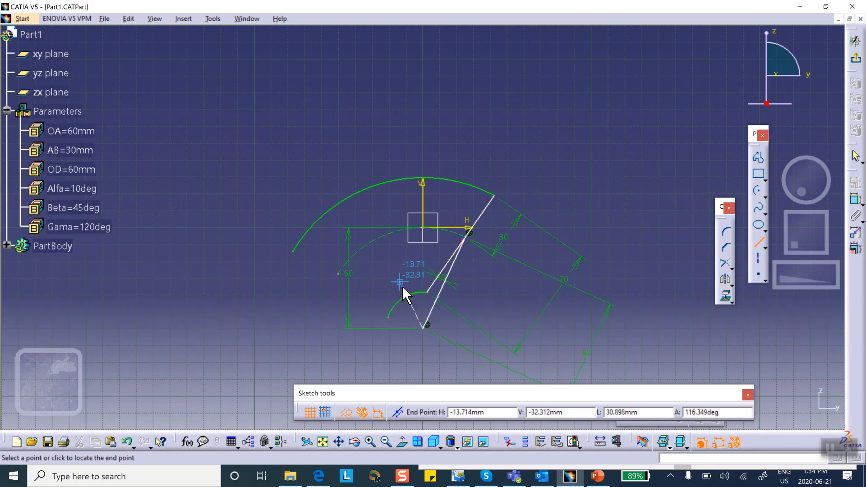
left_click(346, 413)
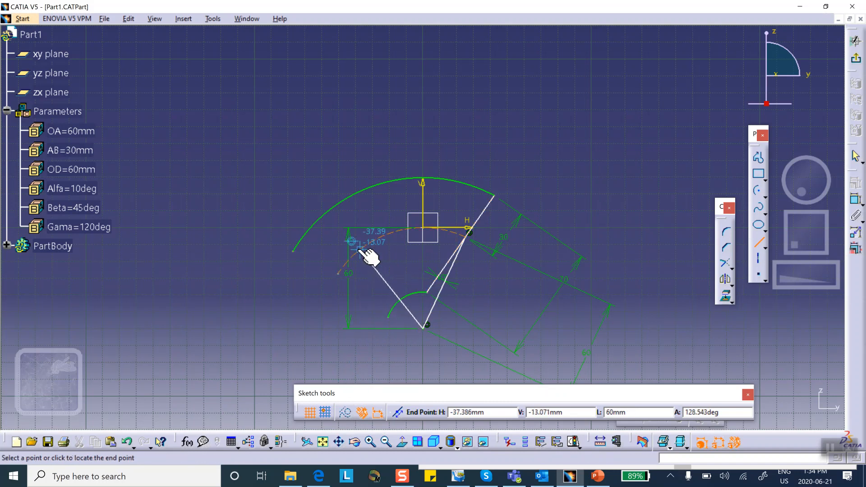
left_click(361, 248)
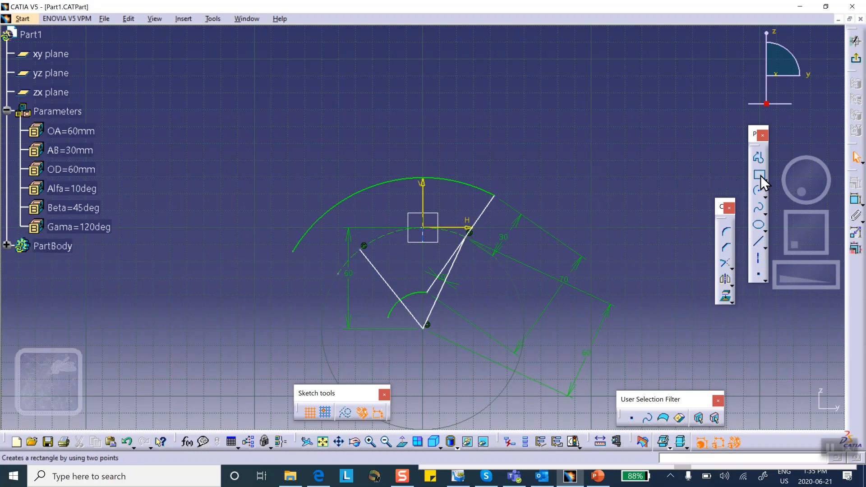
Sketch the second blade line from the inner arc's free end through the second arm's upper end to the outer arc.
left_click(757, 244)
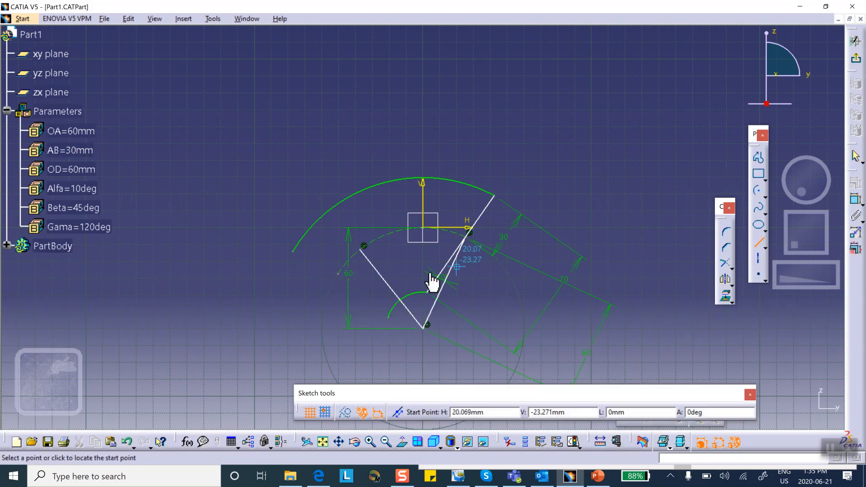
left_click(388, 317)
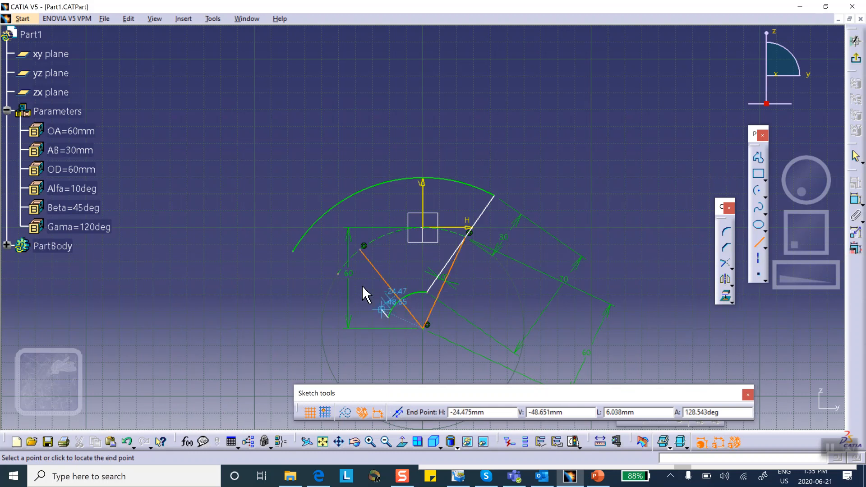
left_click(342, 204)
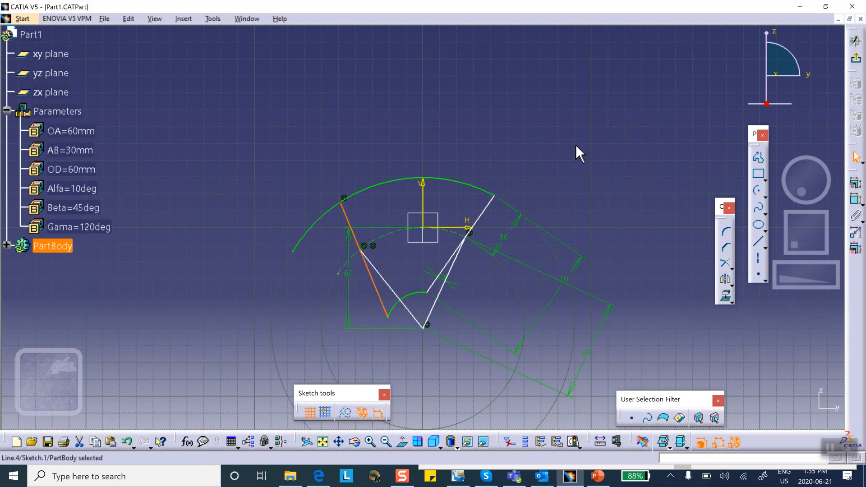
left_click(648, 107)
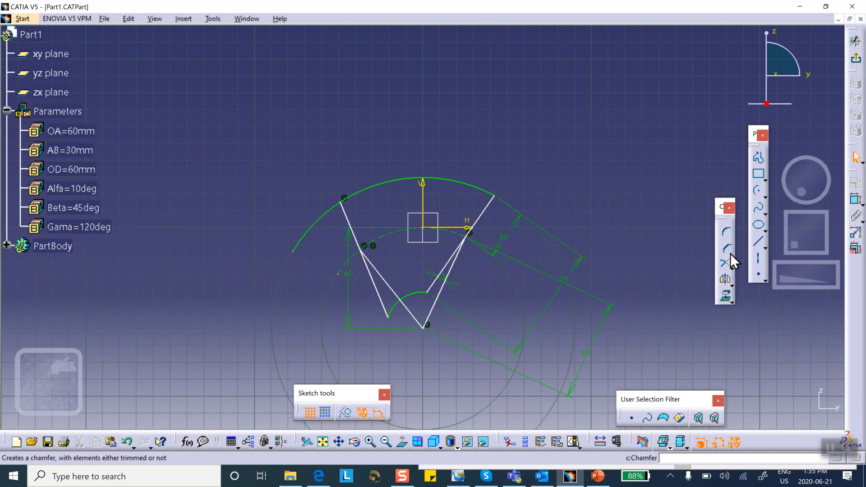
Quick Trim the part of the construction arc that extends past the second arm's upper end.
left_click(732, 269)
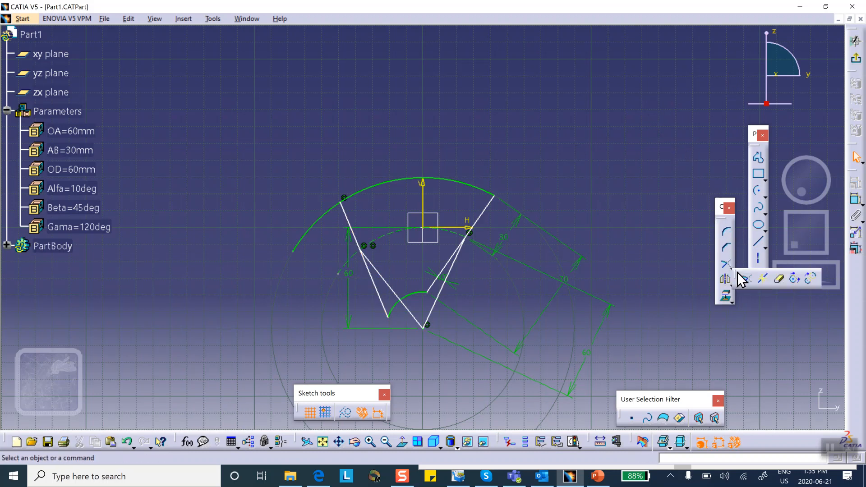
left_click(780, 279)
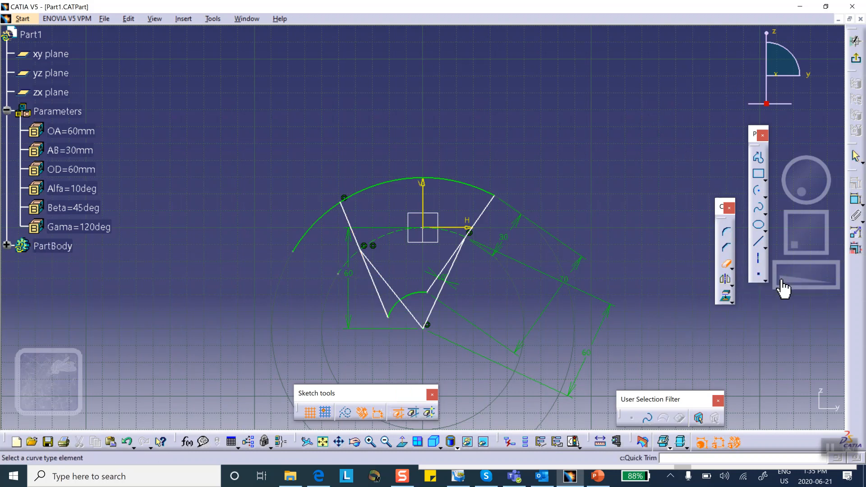
left_click(339, 271)
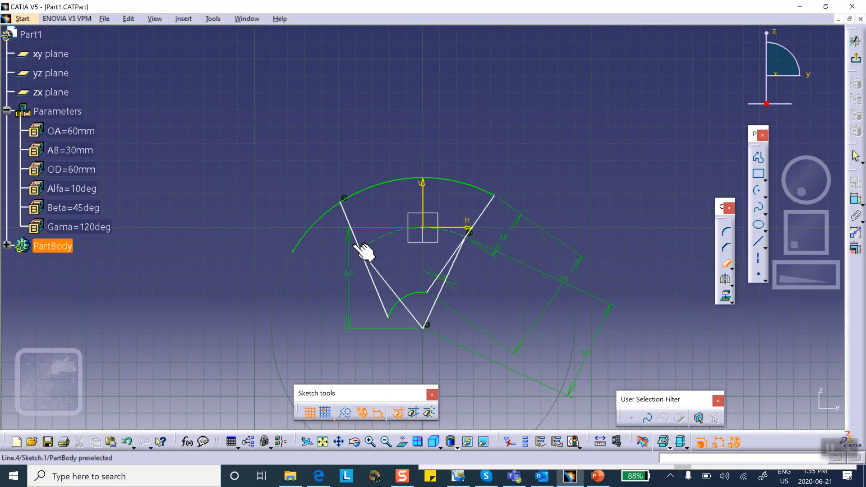
Quick Trim the part of the outer arc that extends past the second blade's upper end.
left_click(313, 228)
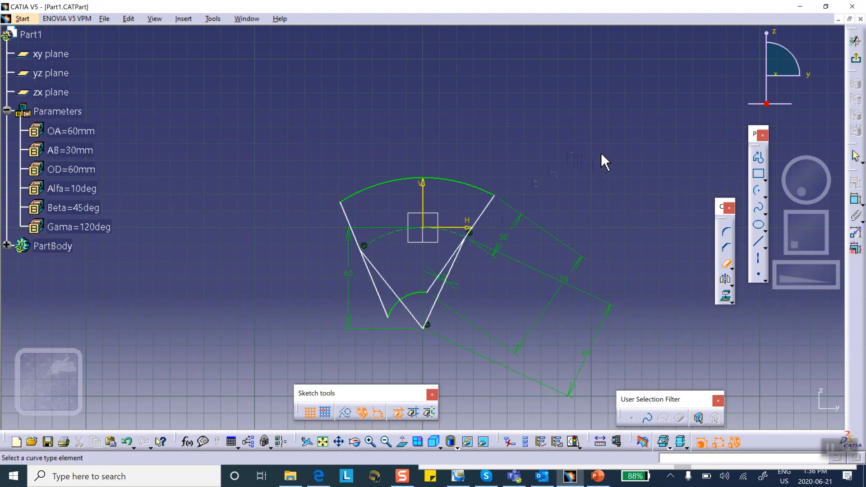
left_click(726, 263)
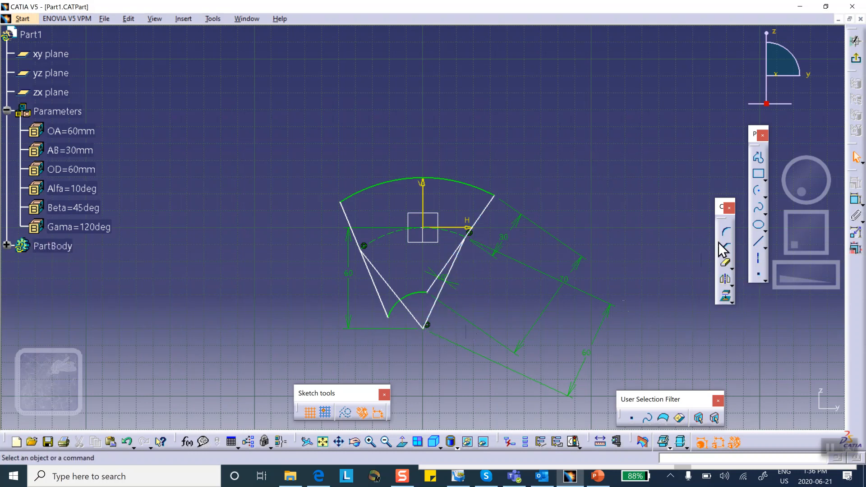
Sketch a horizontal reference line about 90 mm long toward +H from the arms' common lower end and convert it to construction geometry.
left_click(758, 242)
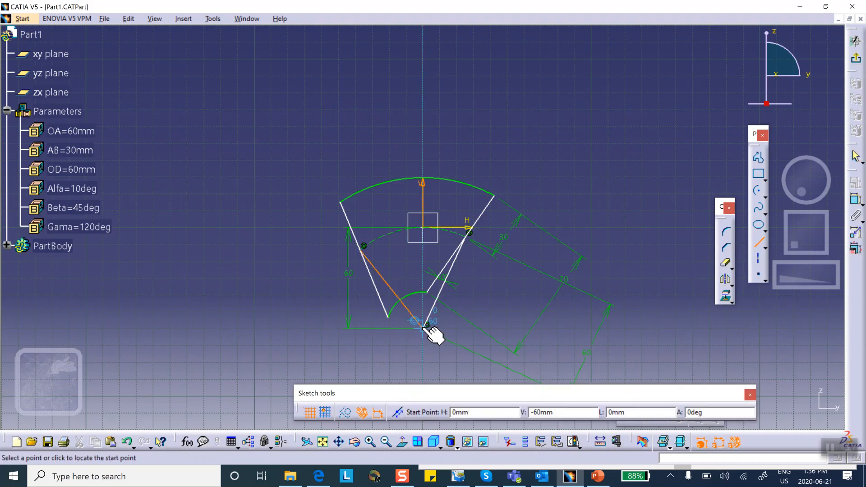
left_click(423, 328)
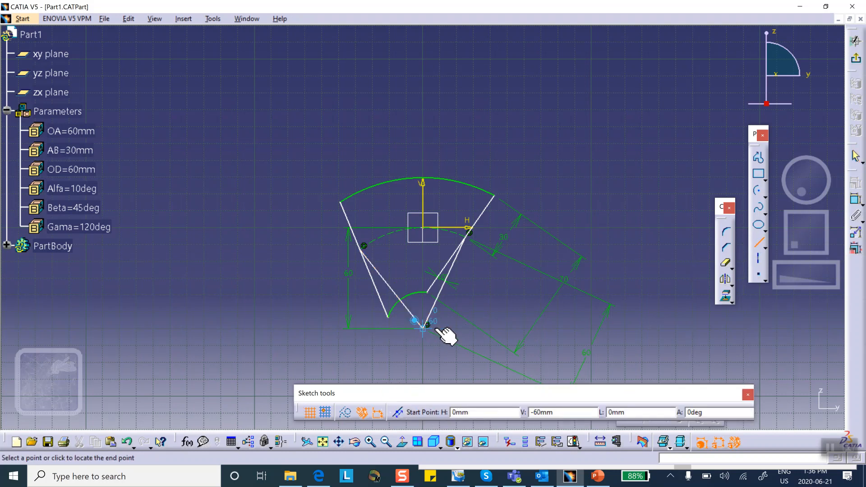
left_click(573, 327)
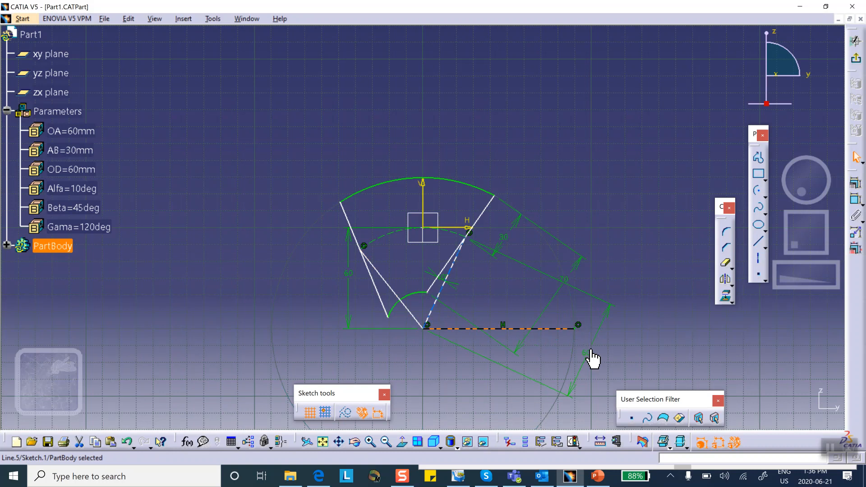
left_click(343, 413)
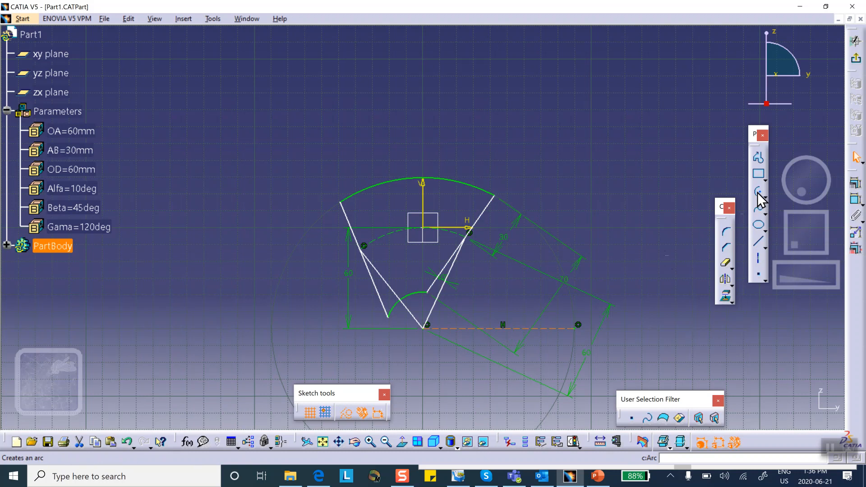
left_click(857, 194)
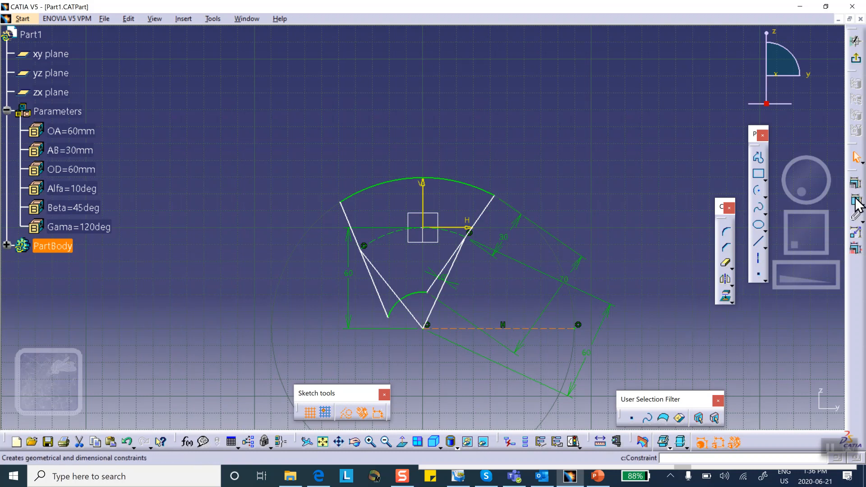
left_click(489, 327)
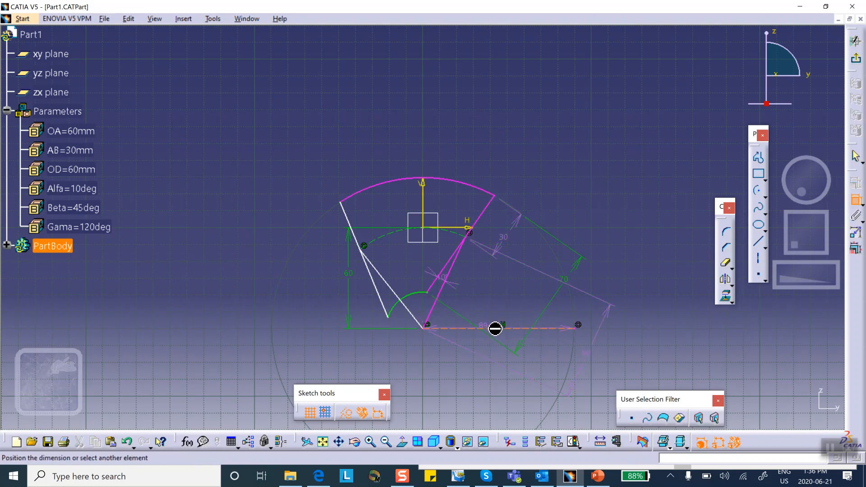
left_click(494, 327)
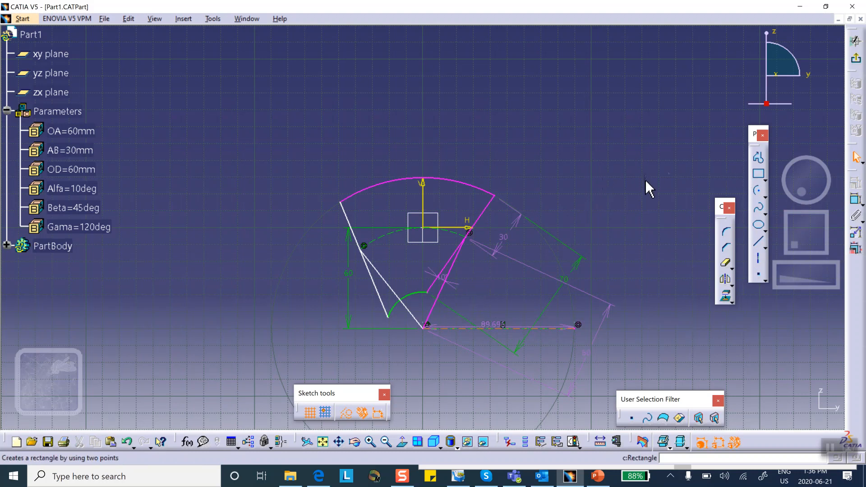
key("ctrl+z")
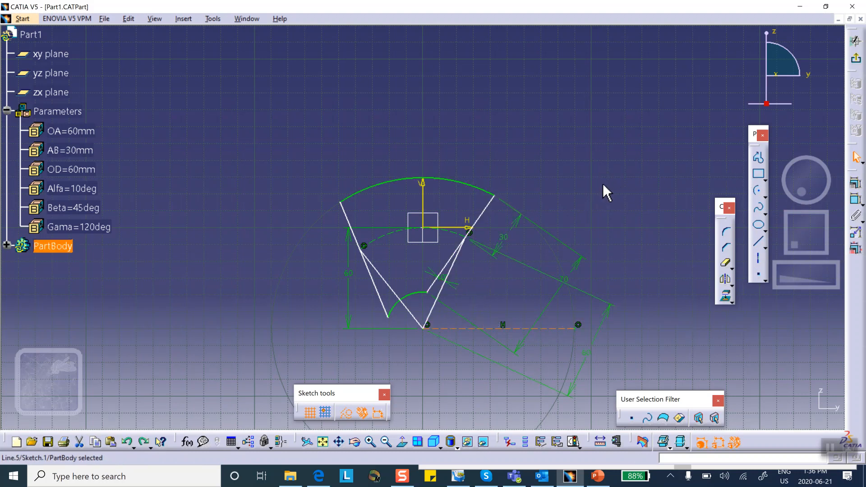
left_click(605, 183)
Dimension the angle between the horizontal construction line and the first arm and set it to 45 degrees.
middle_click_drag(580, 209, 554, 106)
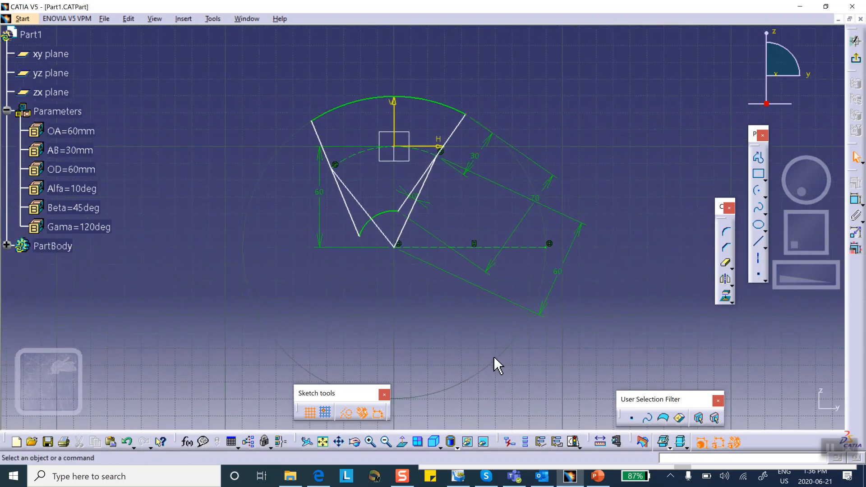
left_click(855, 199)
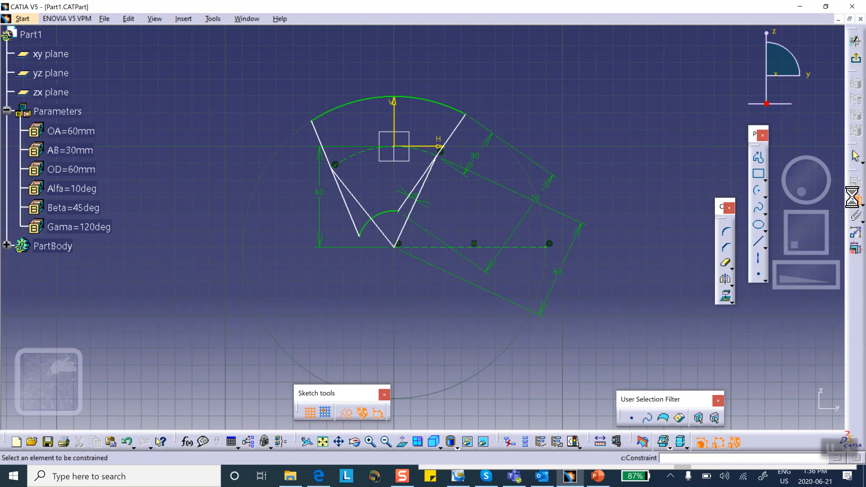
left_click(424, 246)
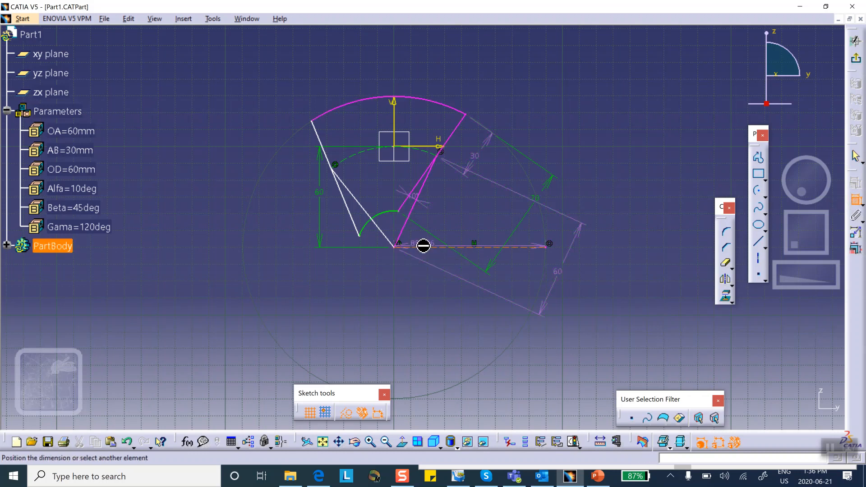
left_click(401, 236)
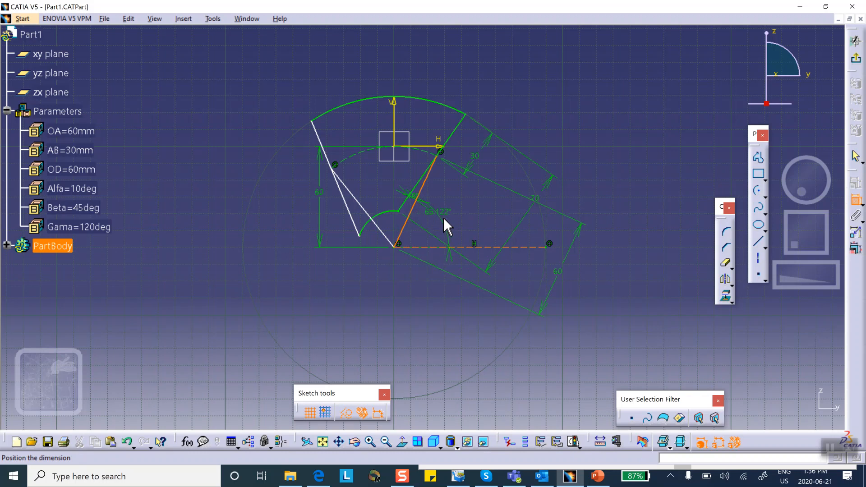
left_click(417, 233)
double_click(423, 232)
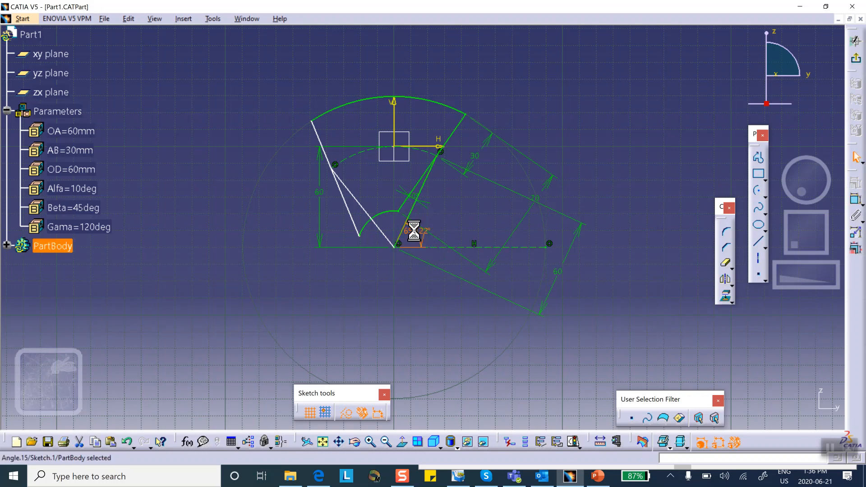
type("45")
left_click(585, 198)
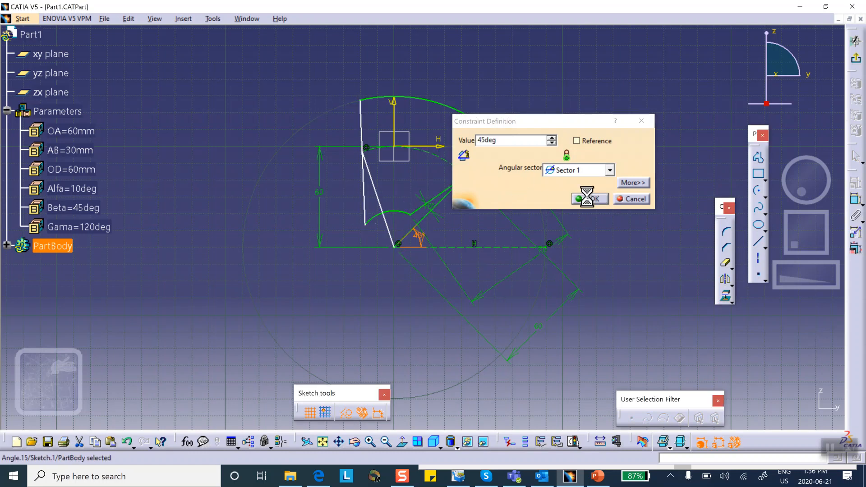
Dimension the angle between the horizontal construction line and the second arm outside the outer arc and set it to 120 degrees.
left_click(856, 199)
left_click(455, 247)
left_click(363, 135)
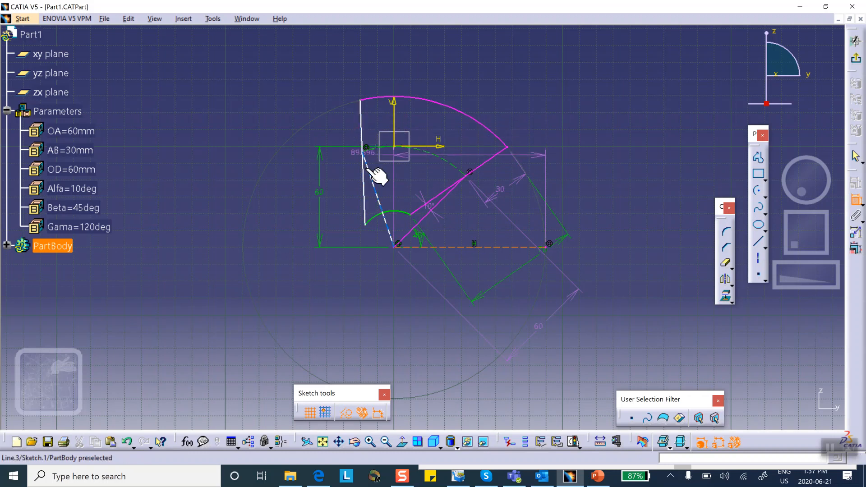
left_click(374, 180)
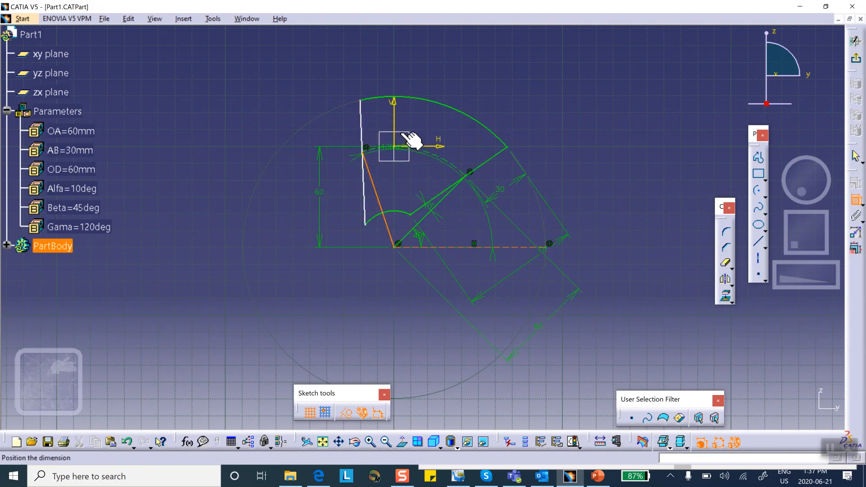
left_click(474, 66)
double_click(474, 72)
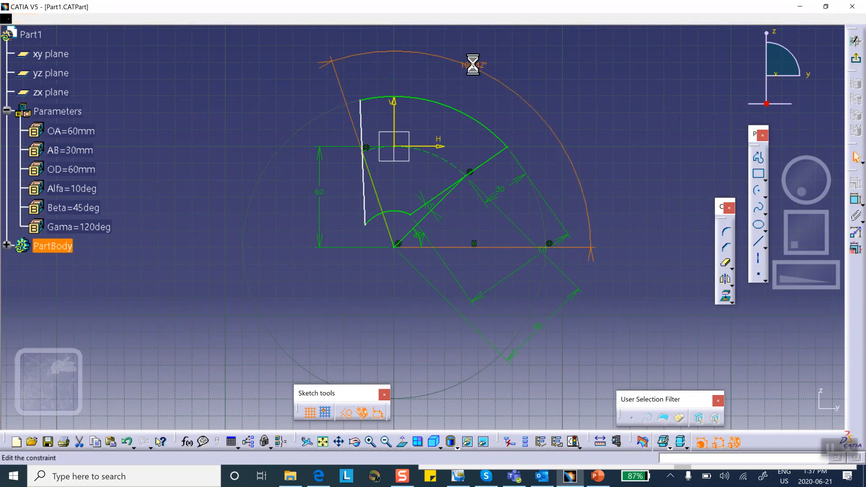
type("120")
left_click(590, 199)
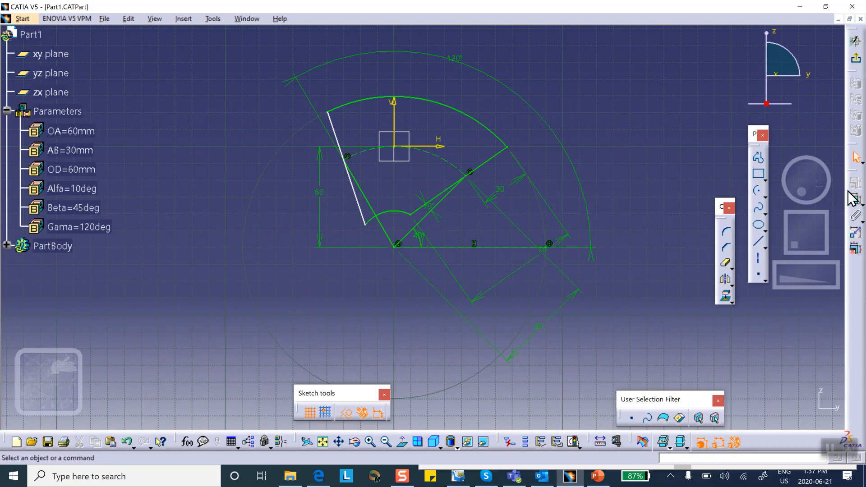
Constrain the angle between the second arm and second blade to 10 degrees and check the initial design values on the PowerPoint slide.
left_click(858, 206)
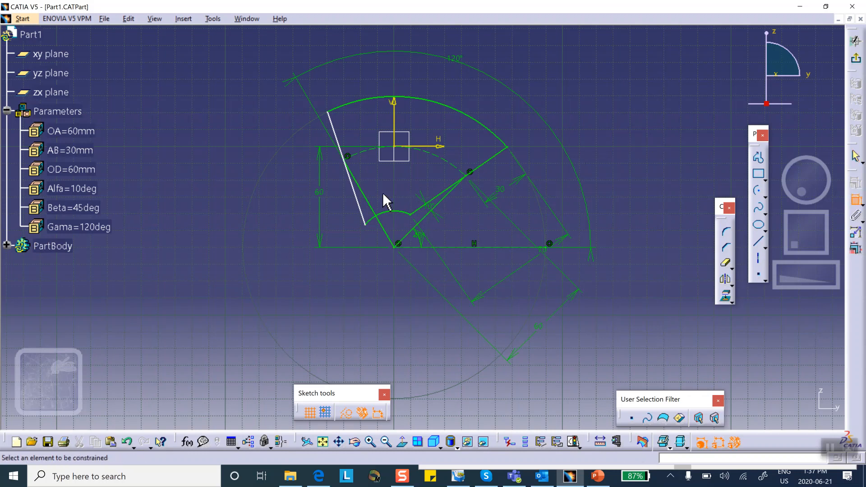
left_click(364, 198)
left_click(364, 198)
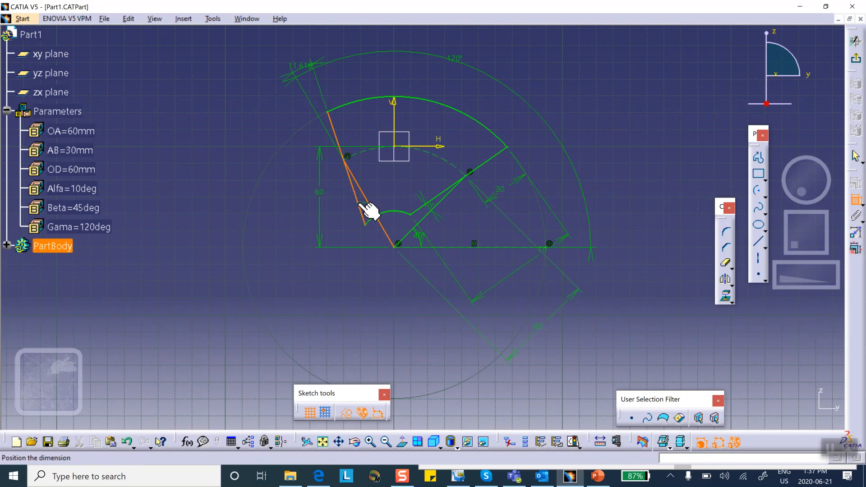
left_click(398, 282)
double_click(399, 281)
type("10")
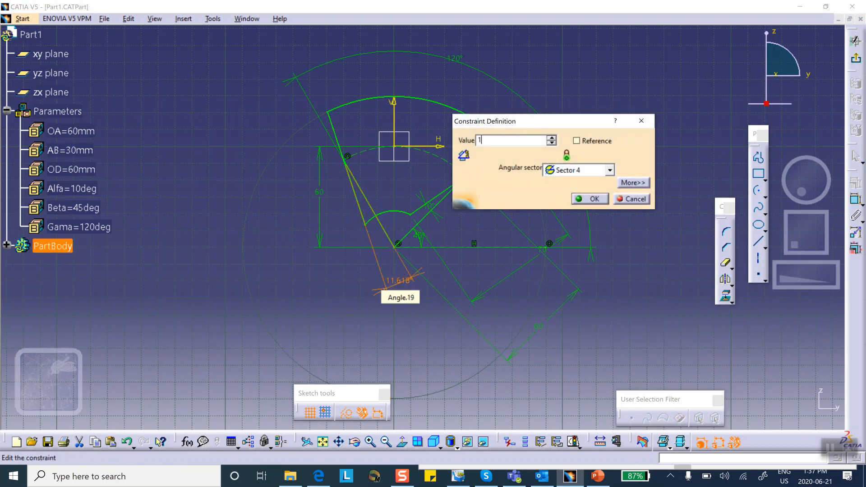
left_click(597, 198)
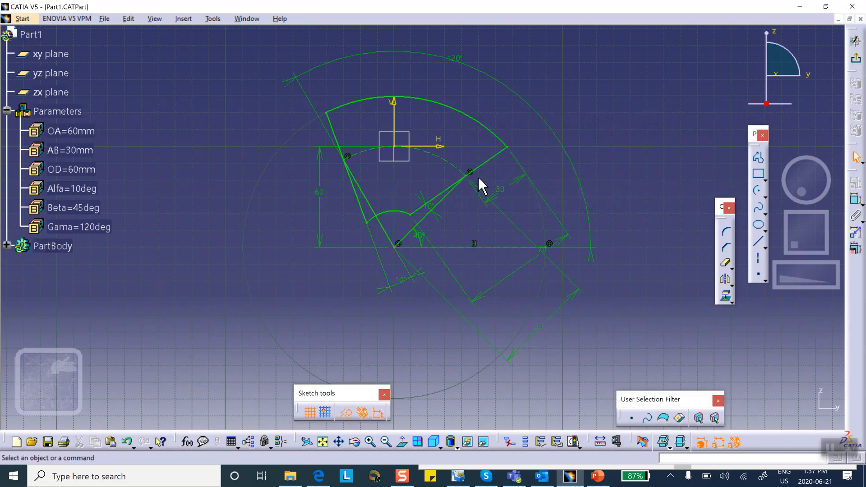
left_click(598, 477)
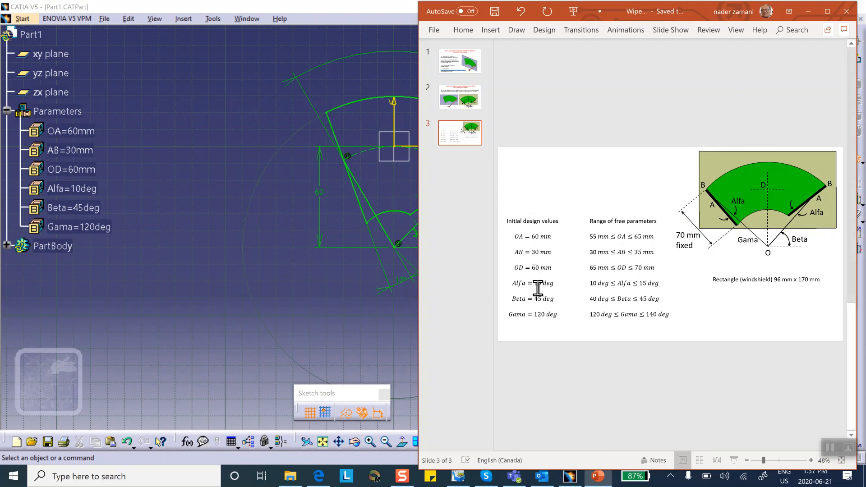
left_click(239, 188)
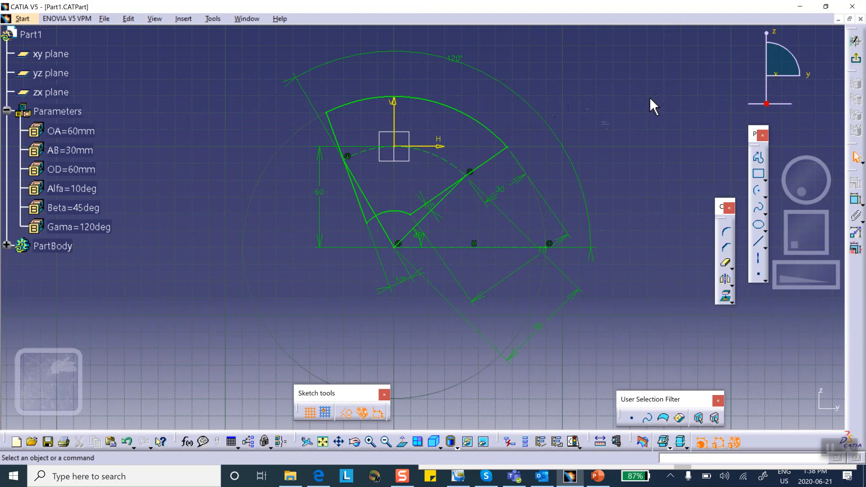
Convert both wiper arm lines to construction geometry and save the part.
left_click(439, 200)
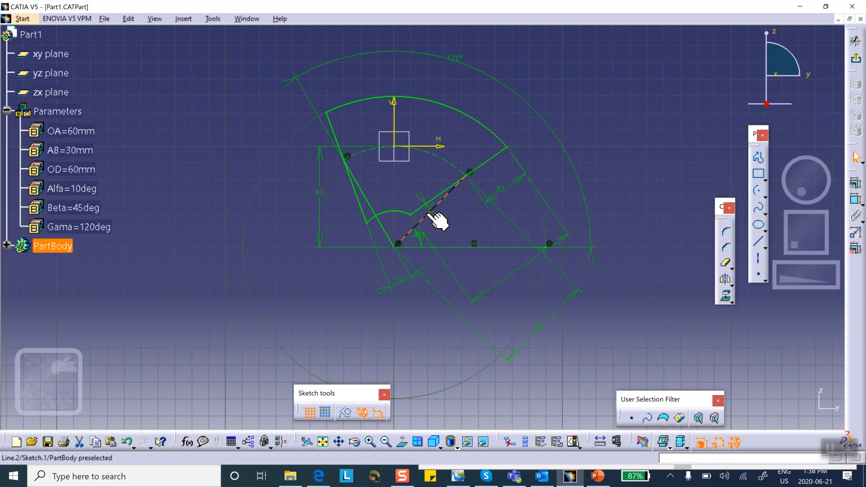
left_click(346, 412)
left_click(369, 235)
left_click(369, 198)
left_click(345, 413)
left_click(631, 154)
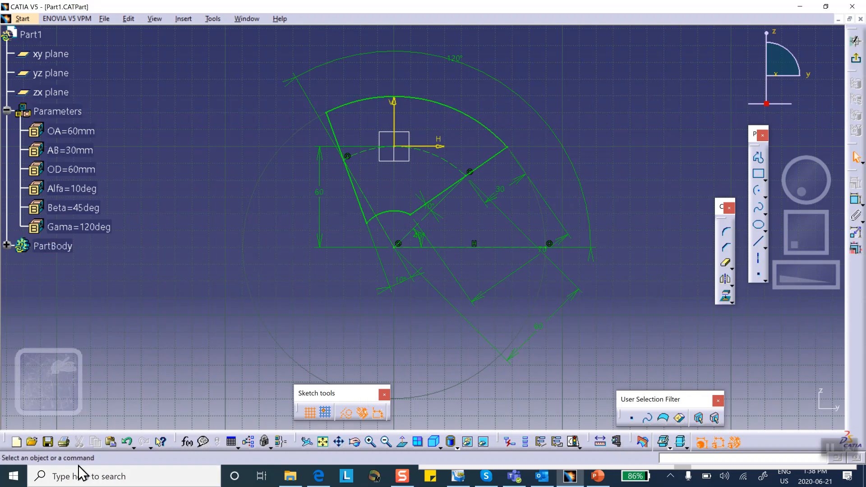
left_click(48, 442)
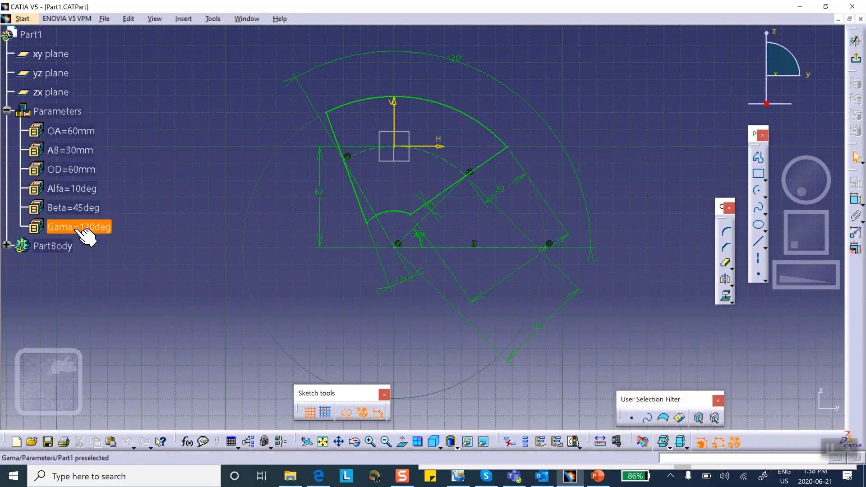
Add a formula linking the 30 mm offset dimension on the first blade's outer half to parameter AB.
left_click(187, 442)
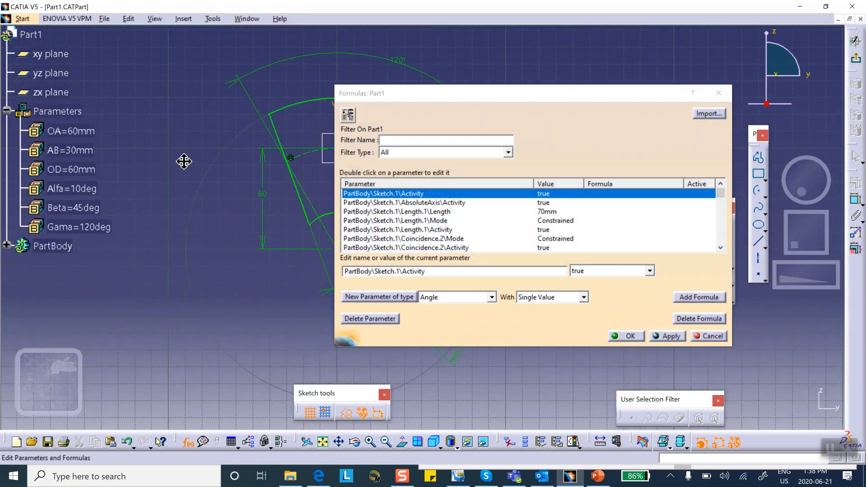
left_click_drag(465, 96, 585, 87)
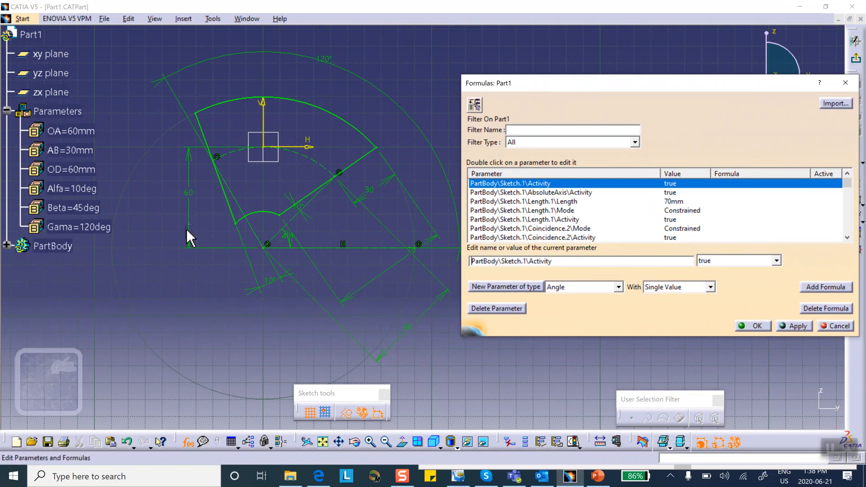
left_click(371, 192)
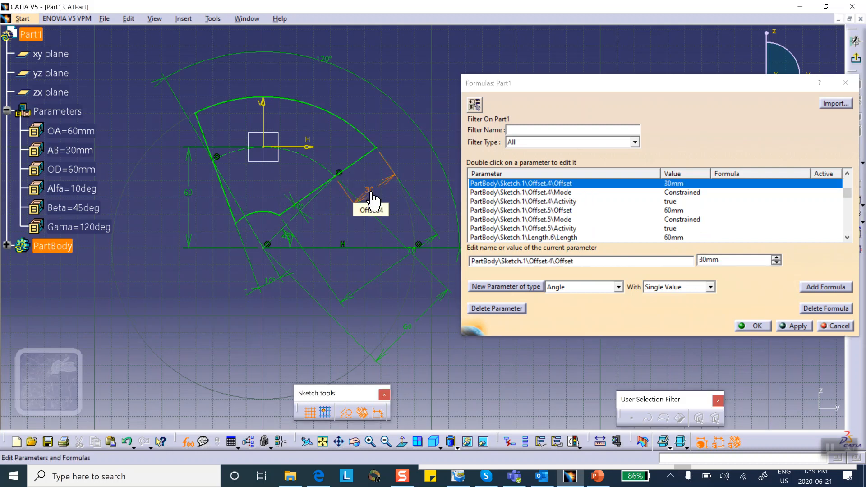
left_click(824, 287)
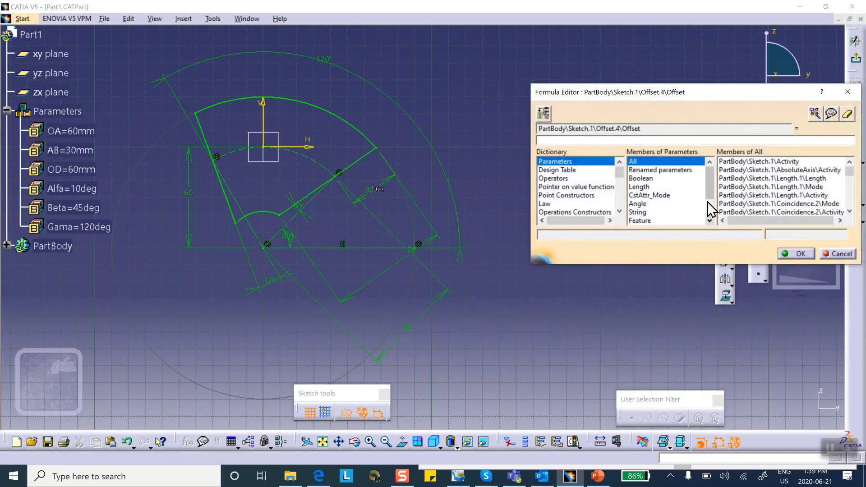
left_click(653, 171)
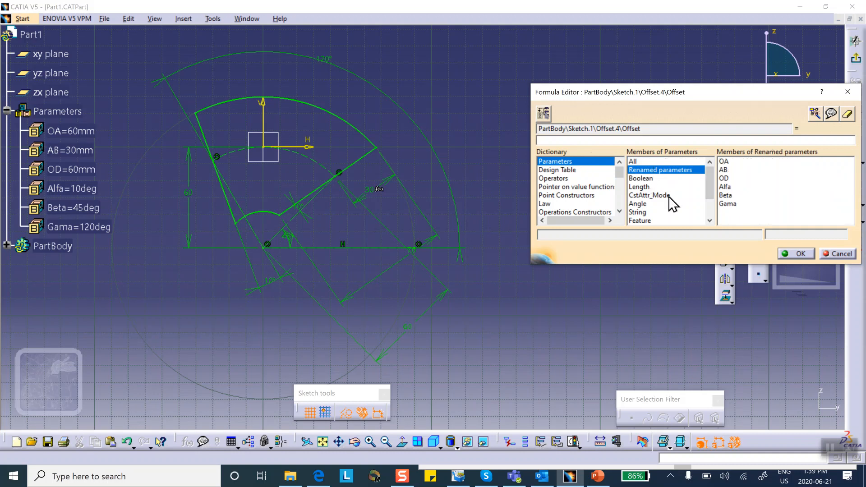
double_click(725, 171)
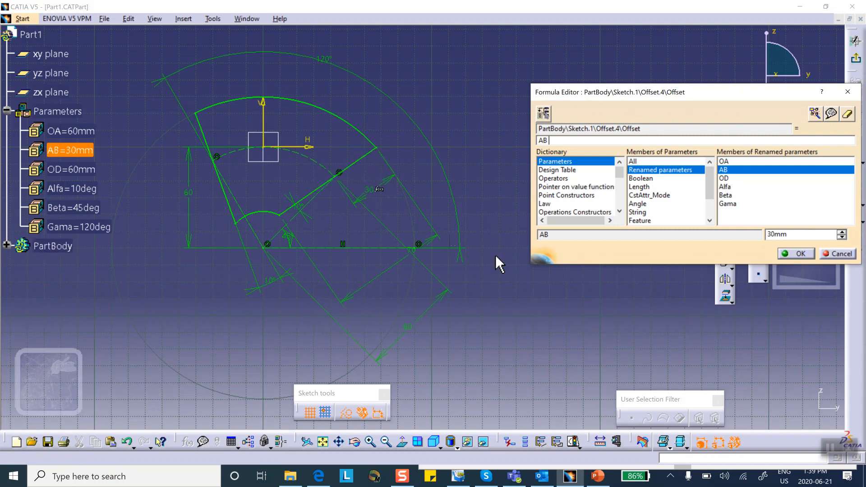
left_click(797, 252)
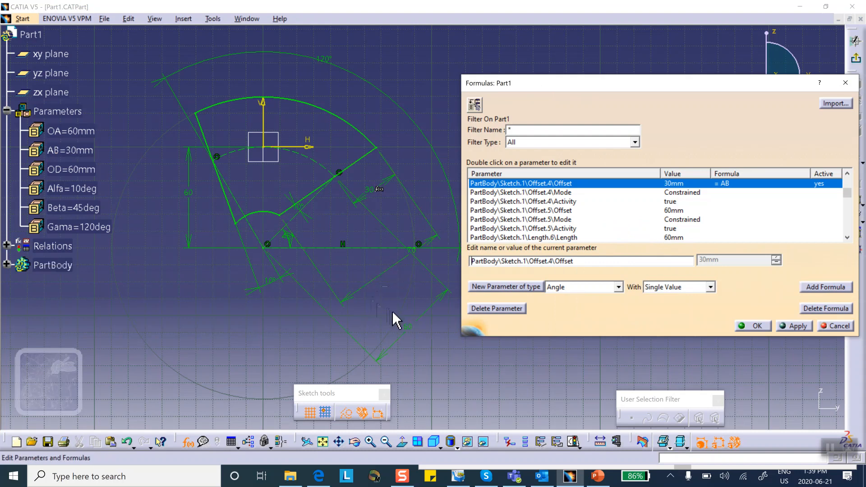
Add a formula linking the first arm's length dimension to parameter OA.
left_click(410, 328)
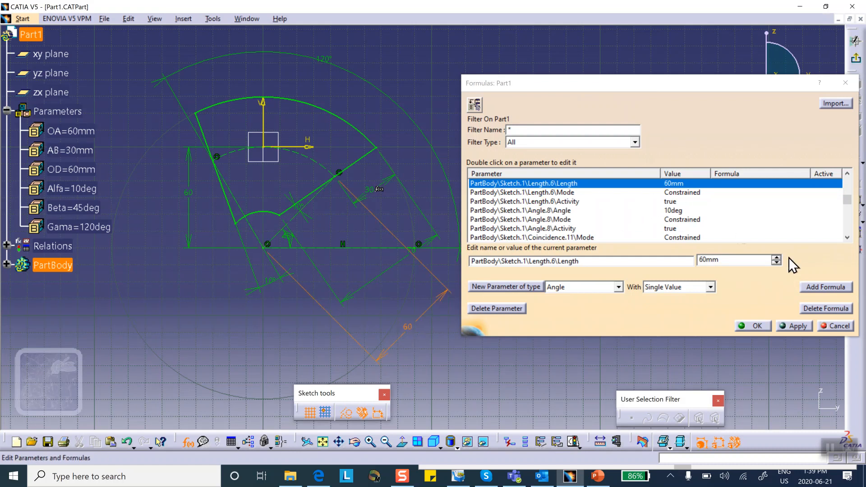
left_click(821, 288)
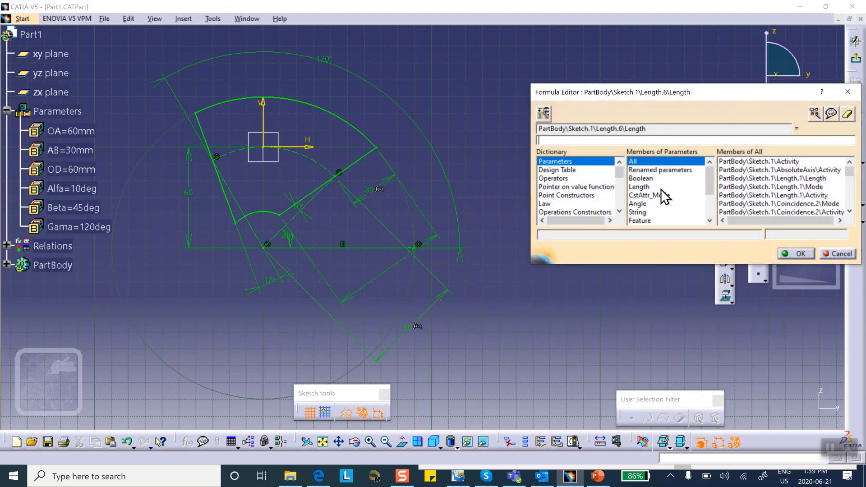
left_click(645, 171)
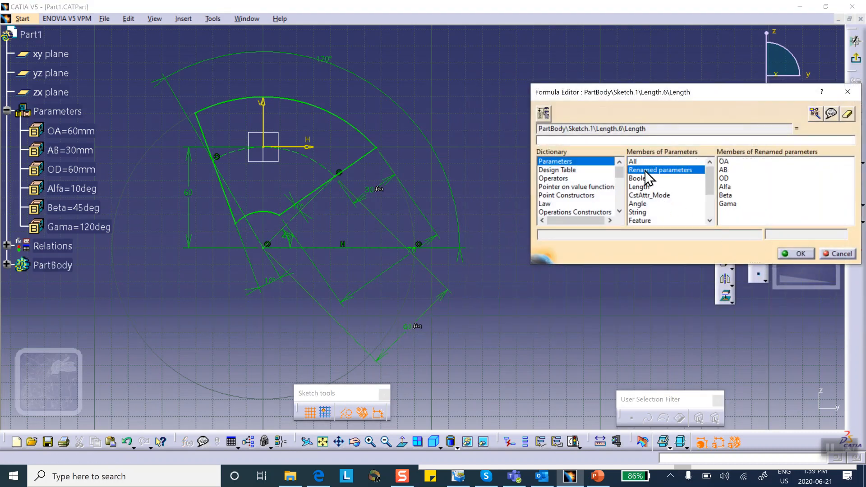
double_click(726, 162)
left_click(795, 254)
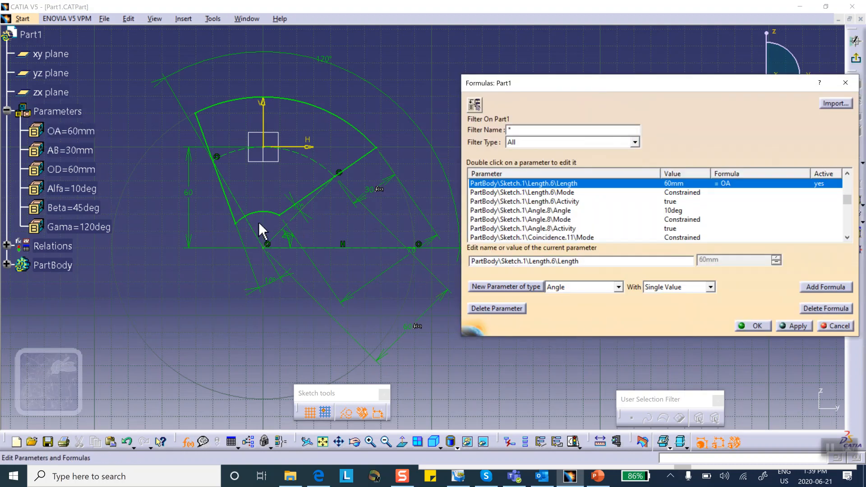
Add a formula linking the vertical 60 mm offset between the origin and the horizontal construction line to parameter OD.
left_click(188, 193)
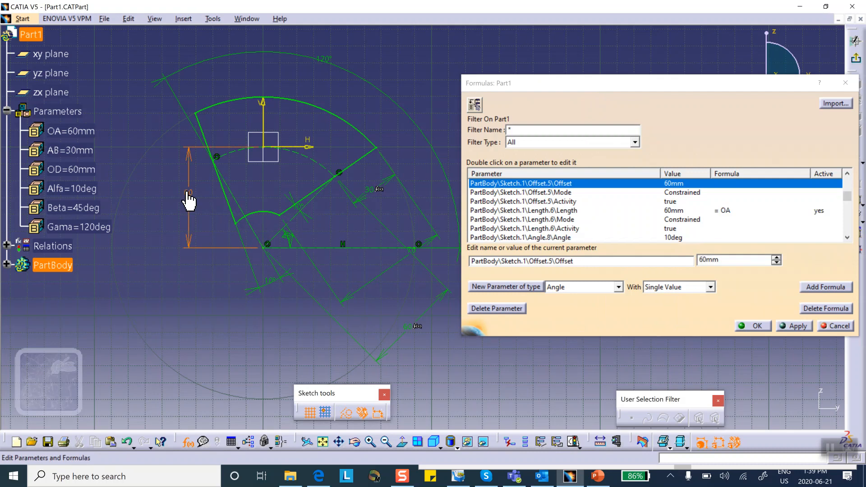
left_click(823, 287)
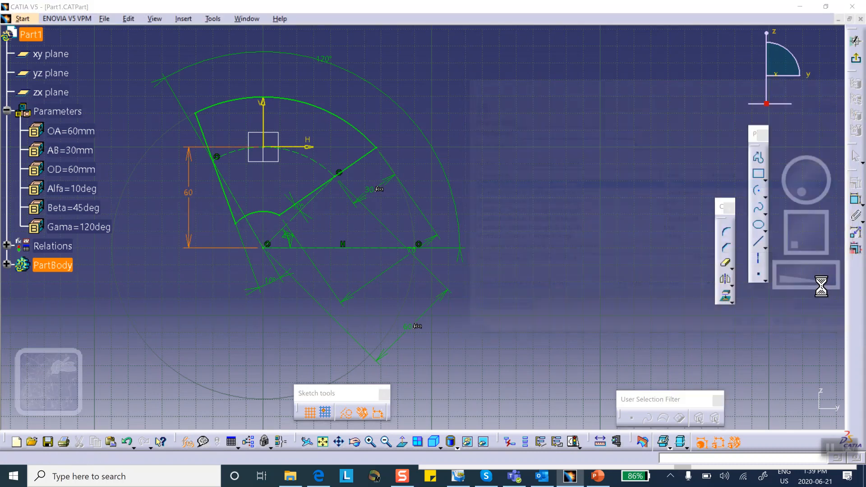
left_click(654, 170)
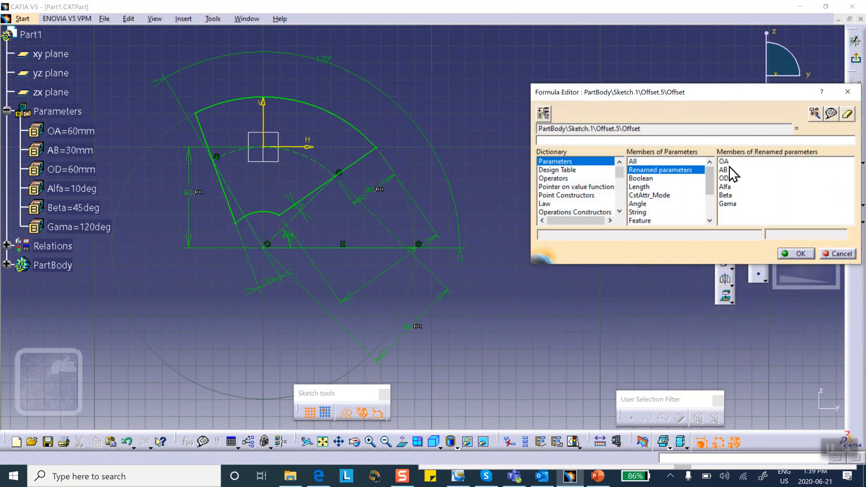
double_click(731, 178)
left_click(795, 252)
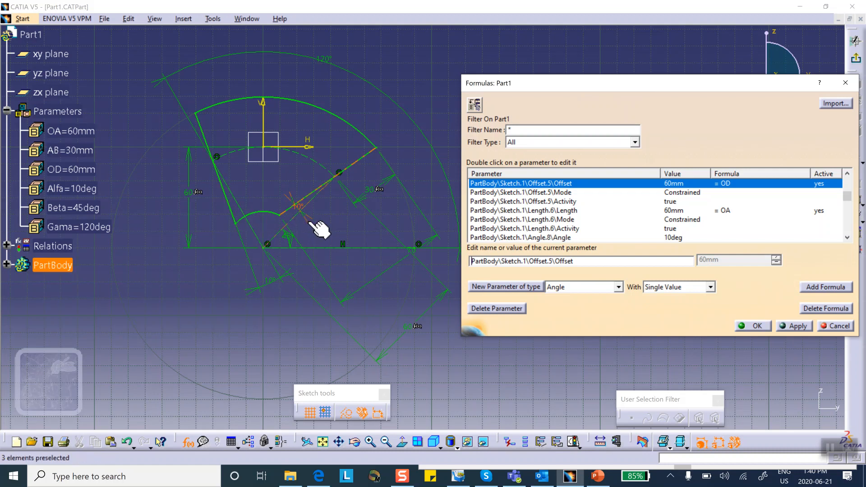
Add a formula making the second blade's angle to its arm equal to the first blade's angle dimension.
left_click(269, 284)
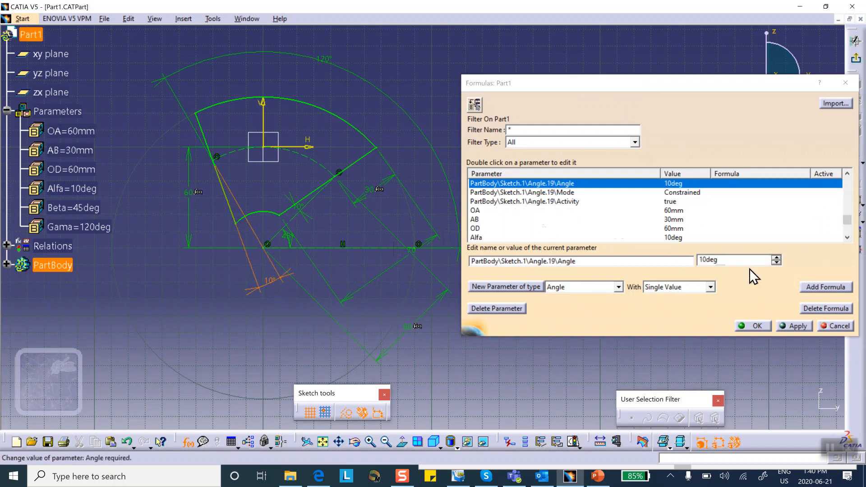
left_click(822, 289)
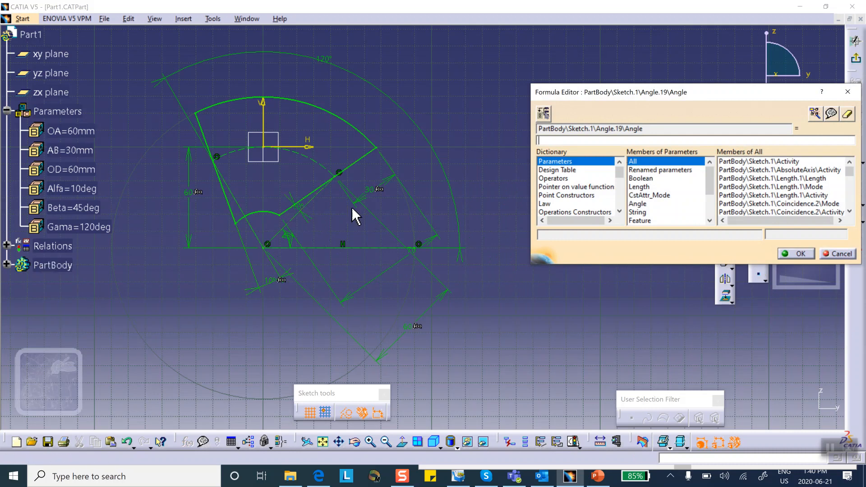
left_click(306, 218)
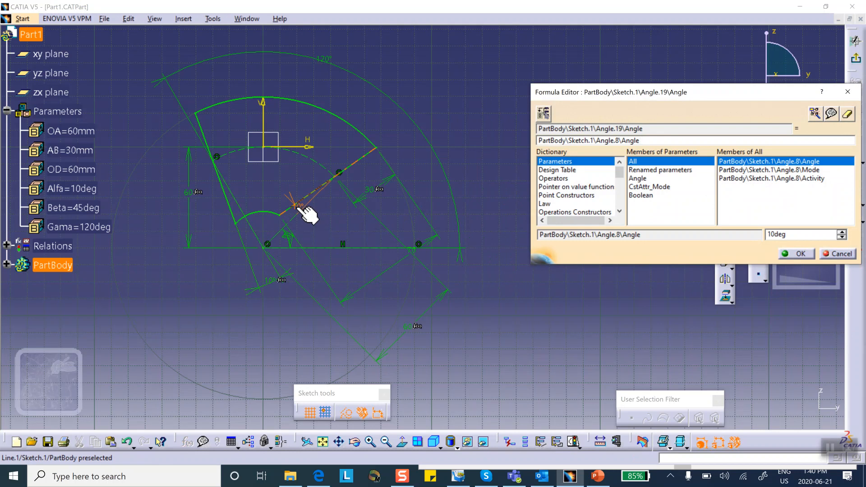
left_click(799, 252)
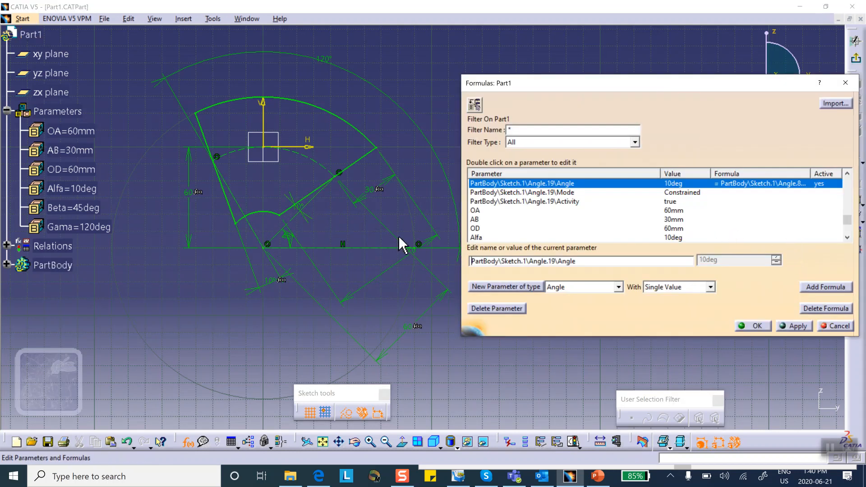
Add a formula linking the angle between the first arm and first blade to parameter Alfa.
left_click(298, 211)
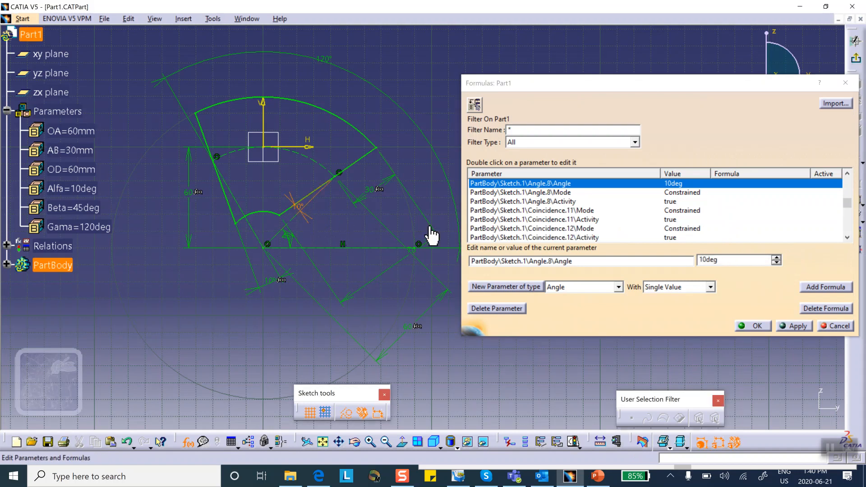
left_click(832, 287)
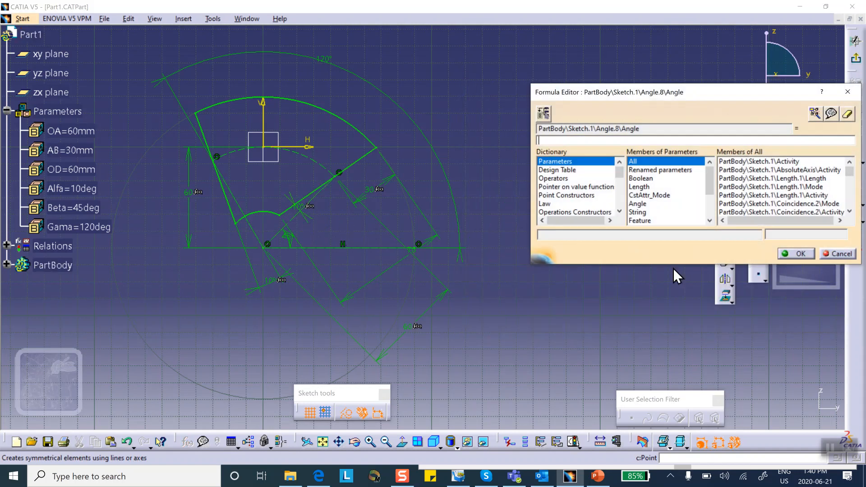
left_click(645, 171)
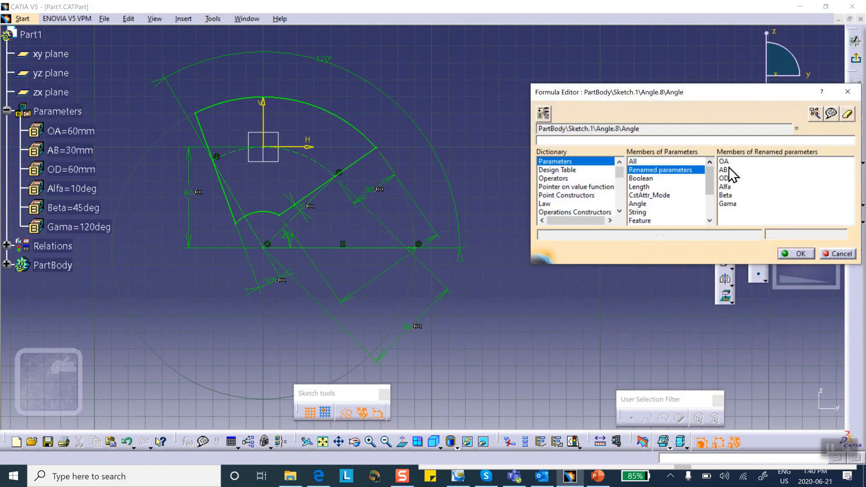
double_click(727, 186)
left_click(796, 254)
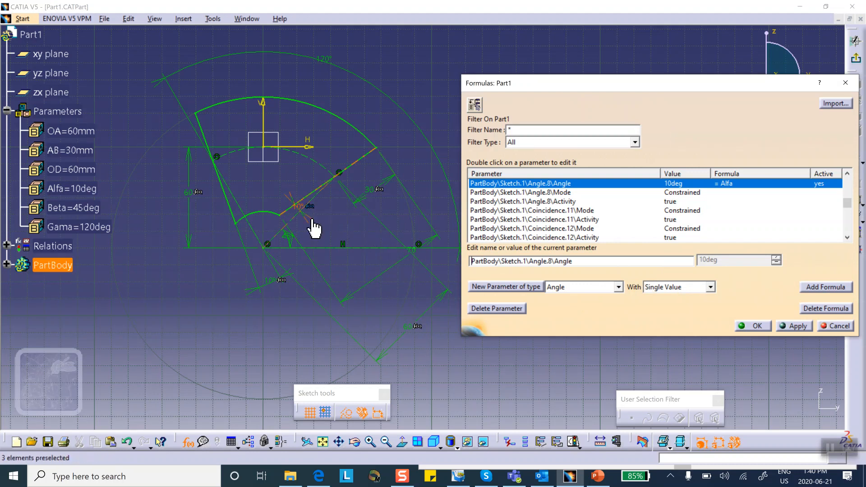
Add a formula linking the first arm's angle from the horizontal construction line to parameter Beta.
left_click(287, 236)
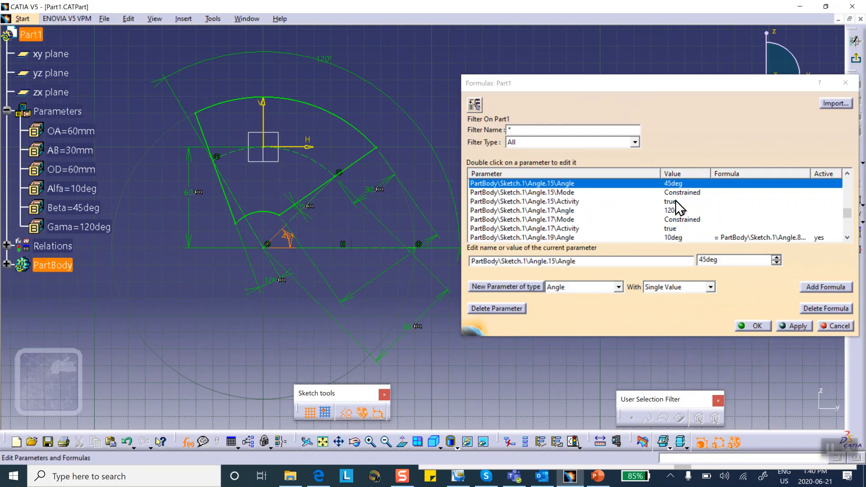
left_click(820, 286)
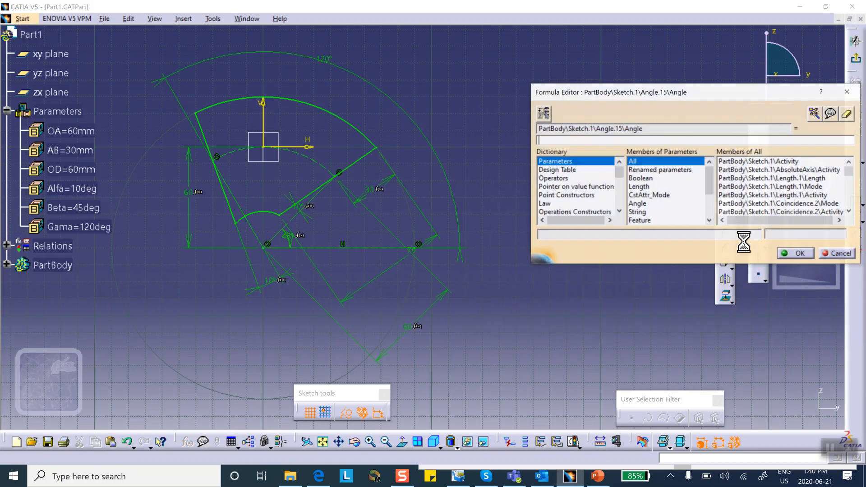
left_click(651, 170)
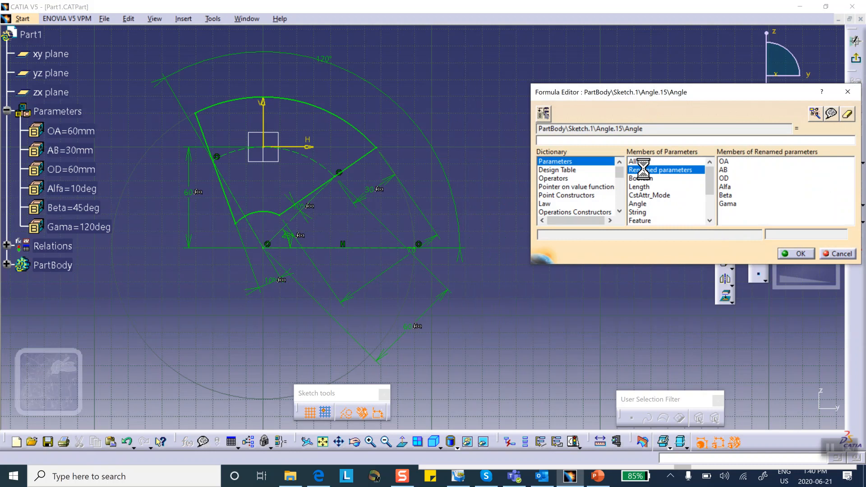
double_click(726, 195)
left_click(796, 253)
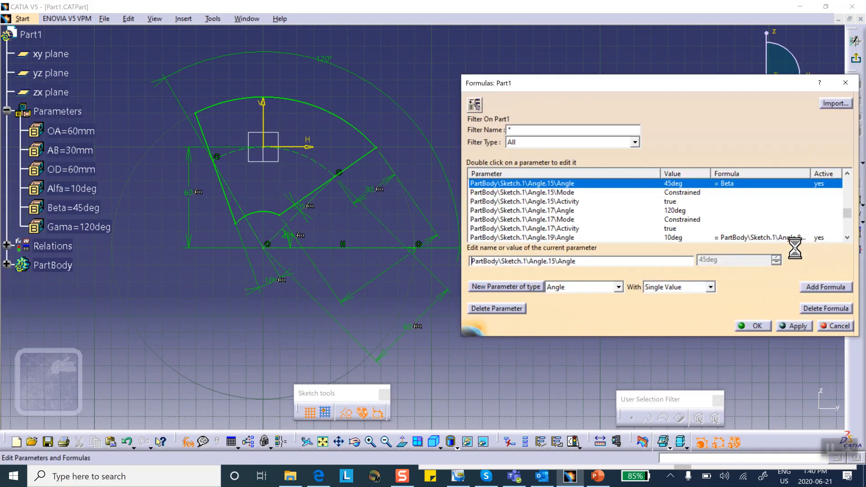
Add a formula linking the second arm's angle from the horizontal construction line to parameter Gama, and accept all formulas.
left_click(322, 59)
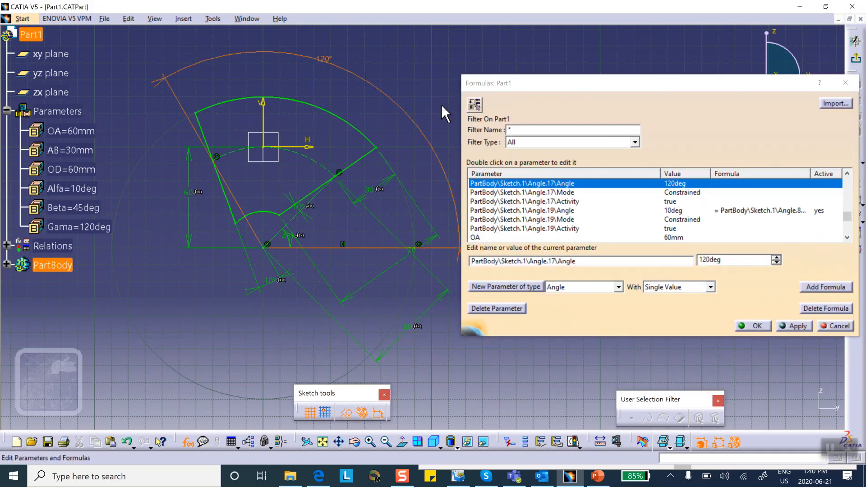
left_click(818, 288)
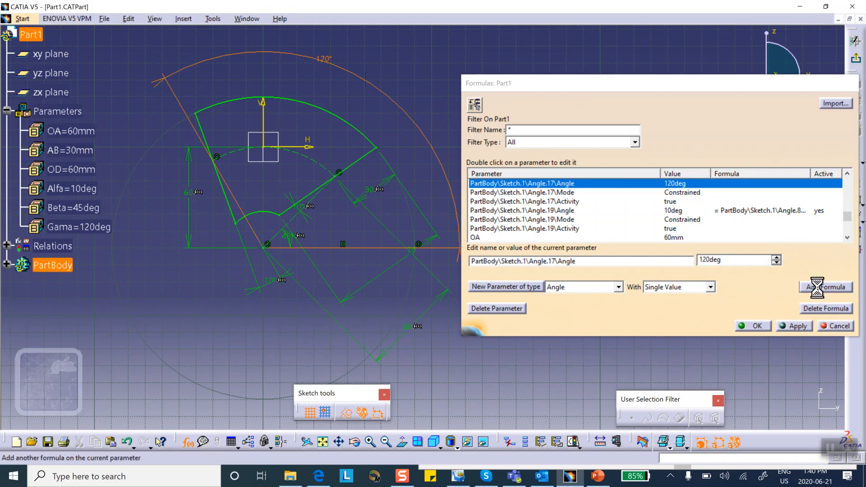
left_click(656, 170)
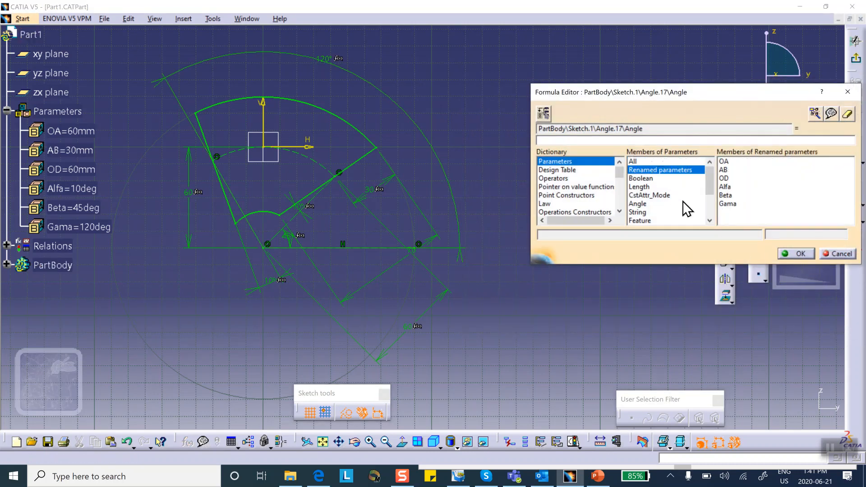
double_click(727, 204)
left_click(789, 253)
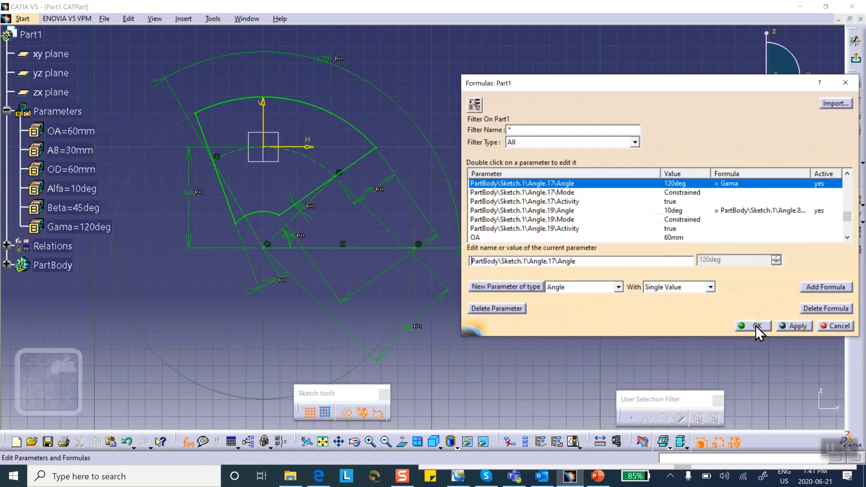
left_click(756, 324)
Test the parametric sketch by setting parameter AB to 55 mm, and undo that change.
middle_click_drag(460, 167, 553, 203)
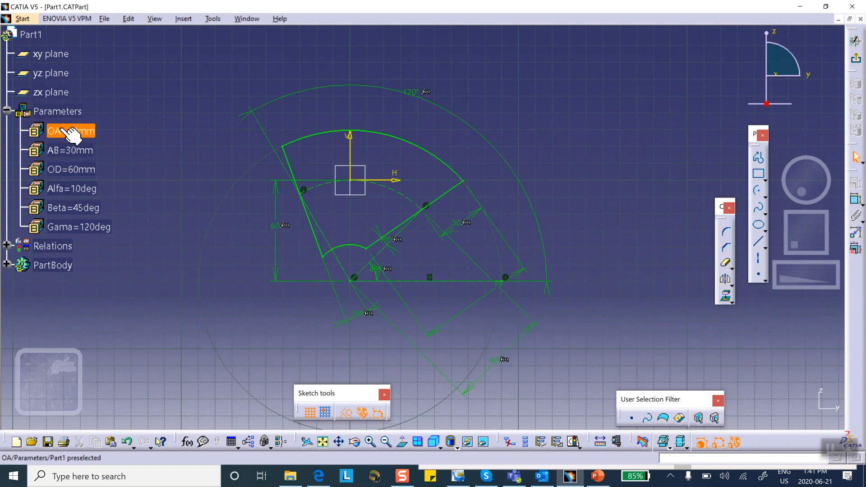
double_click(68, 152)
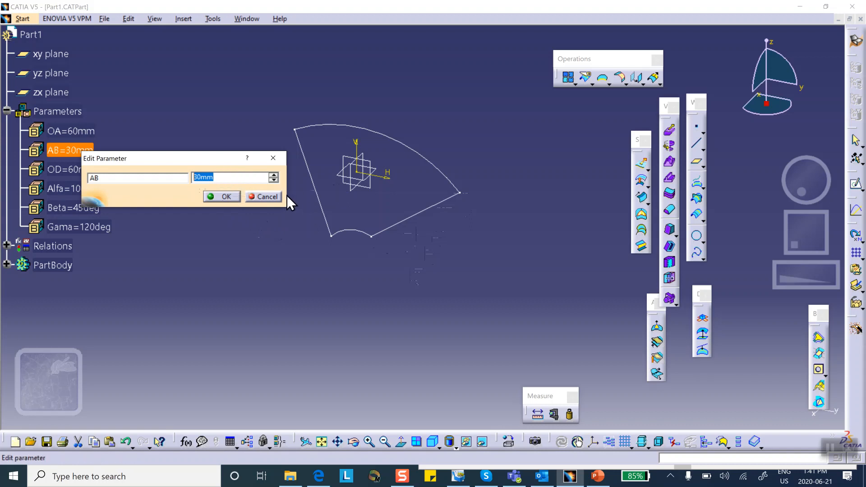
type("55")
left_click(223, 197)
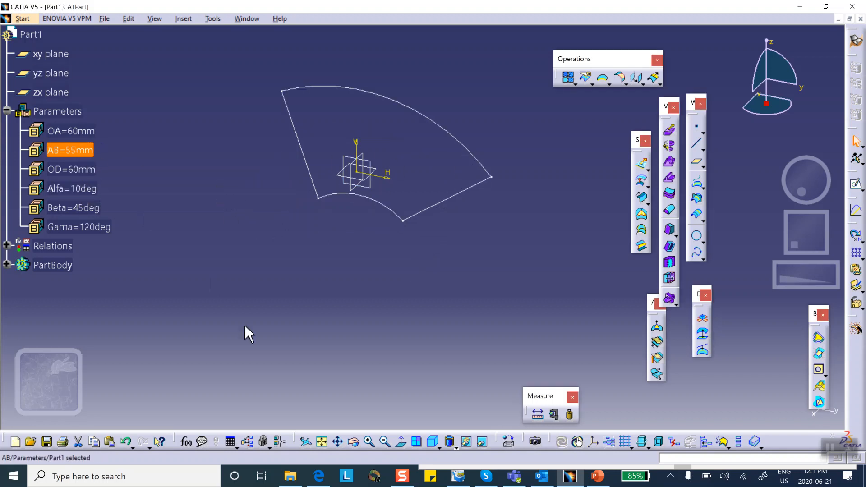
left_click(123, 442)
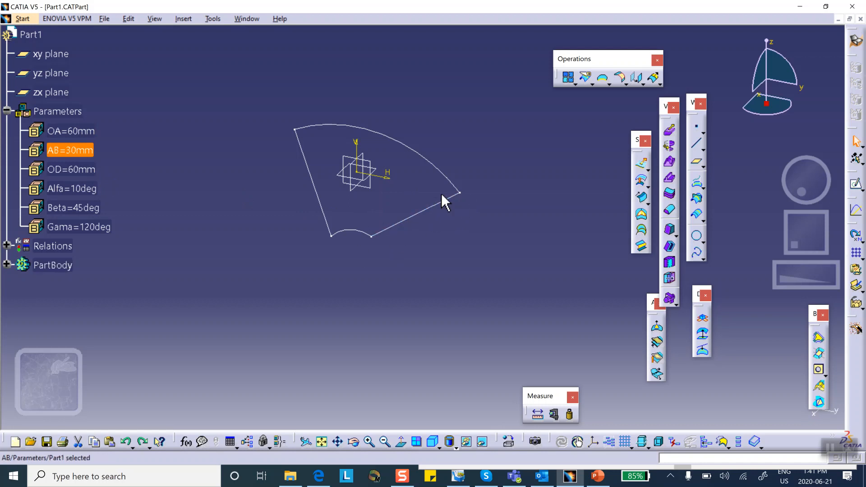
Test the sketch by setting parameter Alfa to 20 deg, and undo that change.
double_click(88, 188)
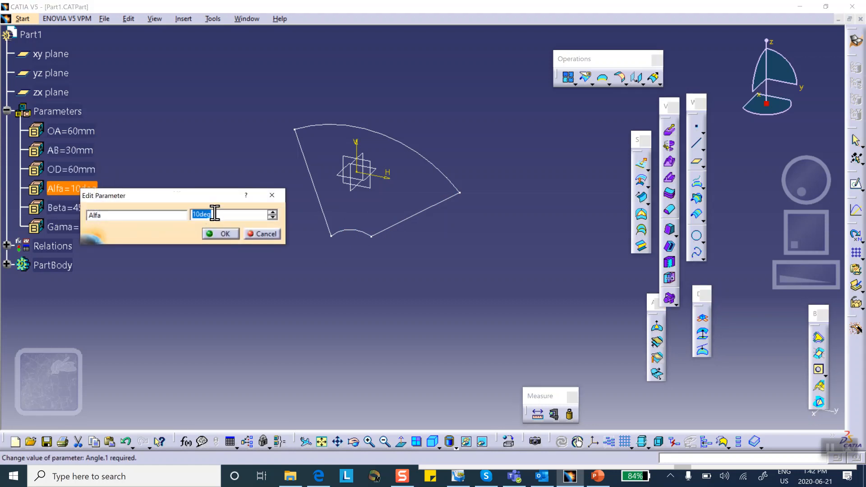
type("20")
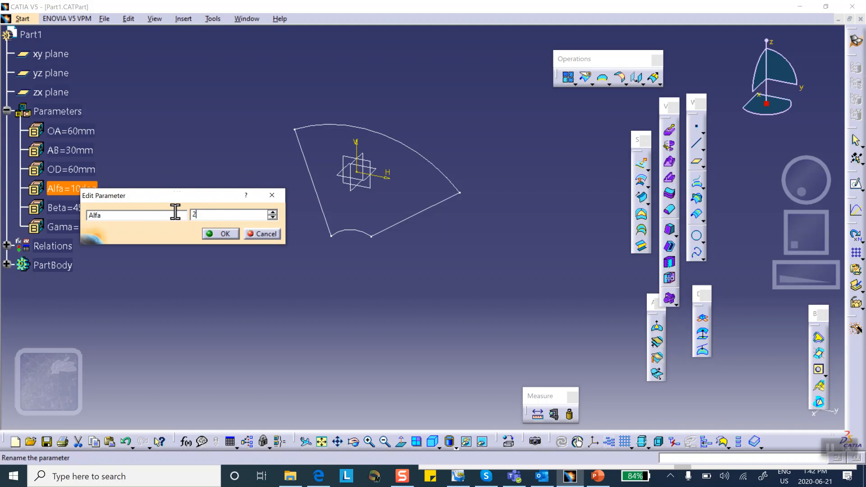
left_click(224, 234)
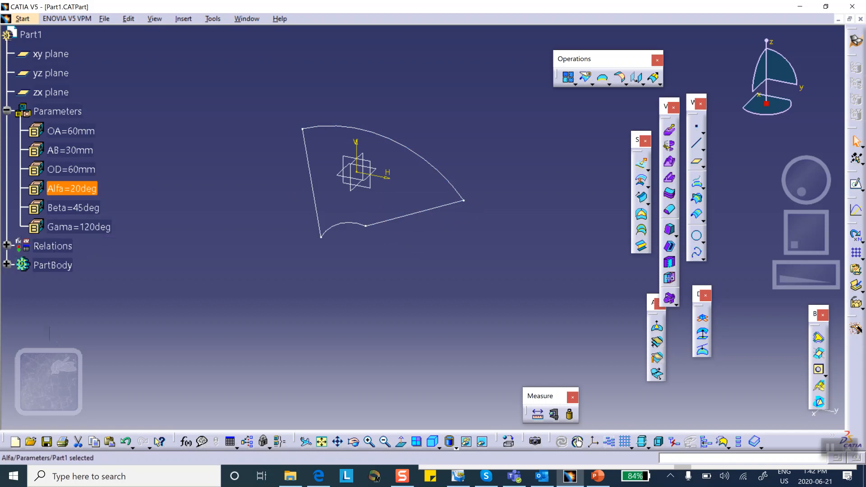
left_click(127, 441)
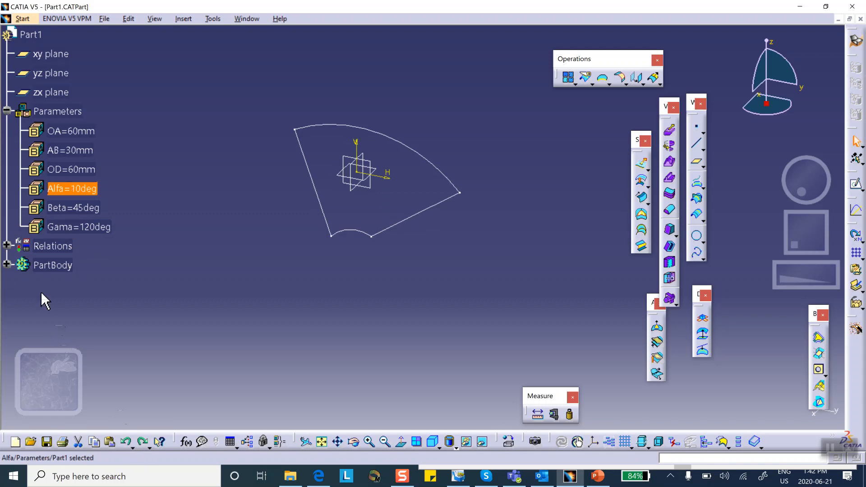
Open Sketch.1, convert both wiper arm lines from construction to standard elements, and exit the sketch.
left_click(7, 264)
double_click(59, 284)
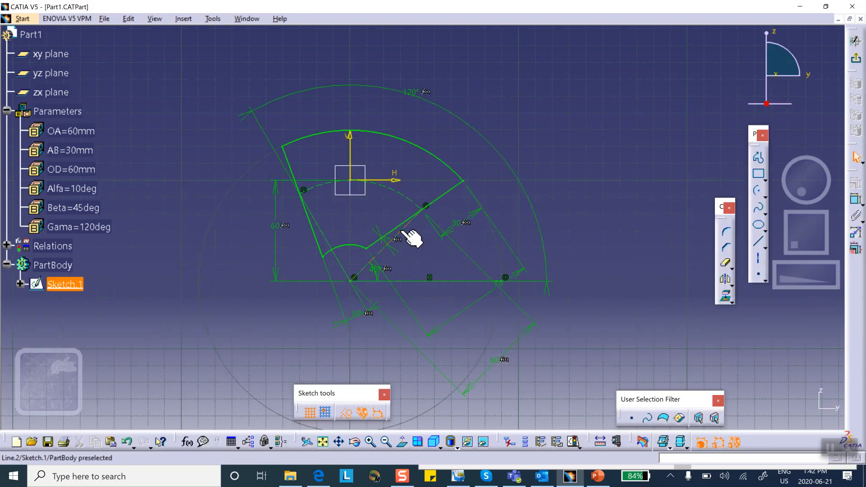
left_click(402, 230)
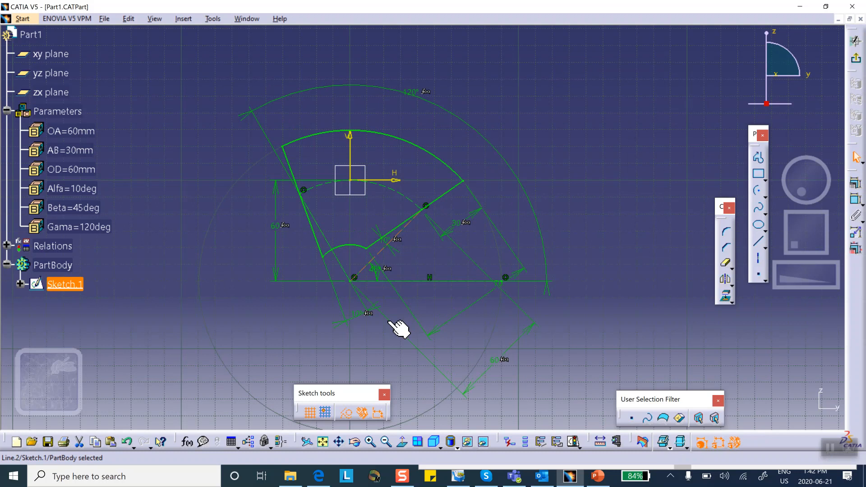
left_click(345, 412)
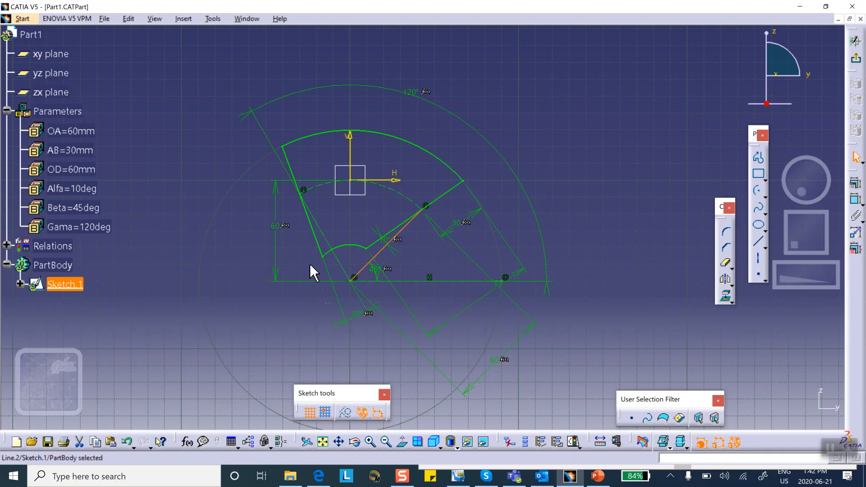
left_click(328, 238)
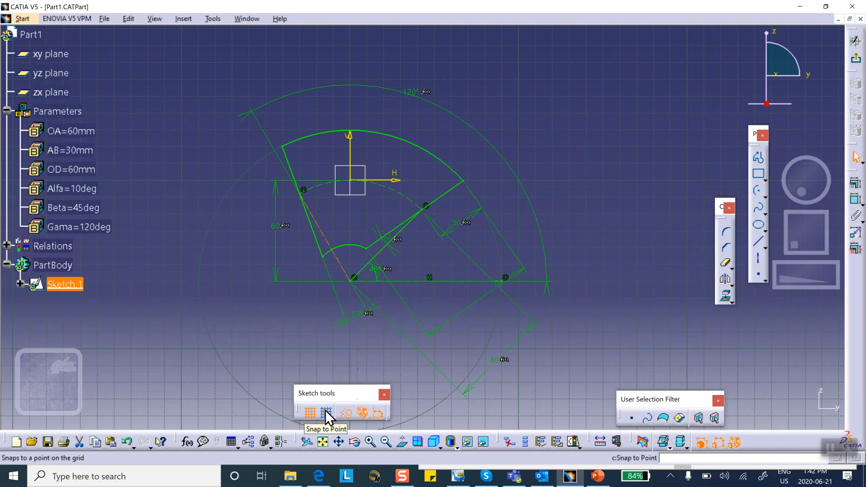
left_click(344, 412)
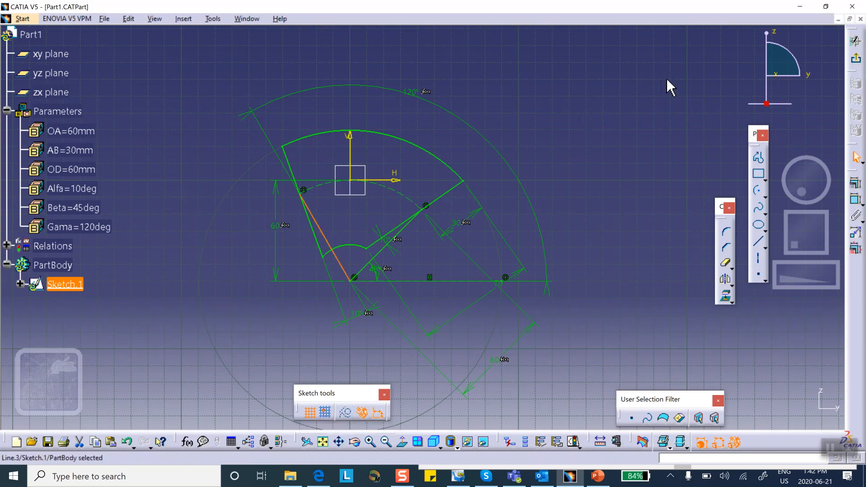
left_click(629, 112)
left_click(855, 59)
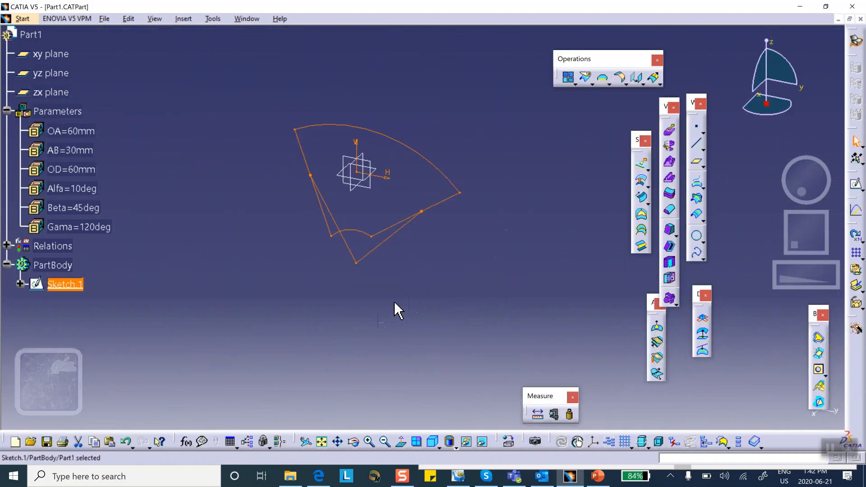
left_click(384, 244)
Test the sketch by setting parameter AB to 50 mm.
double_click(56, 150)
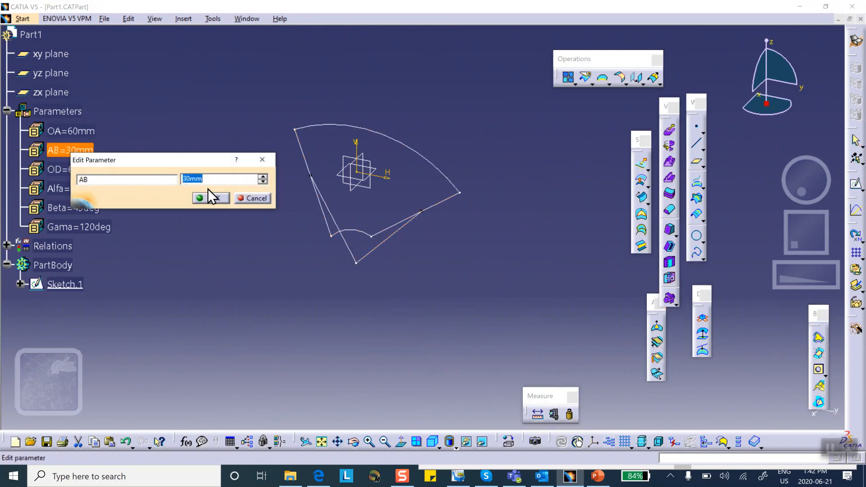
type("50")
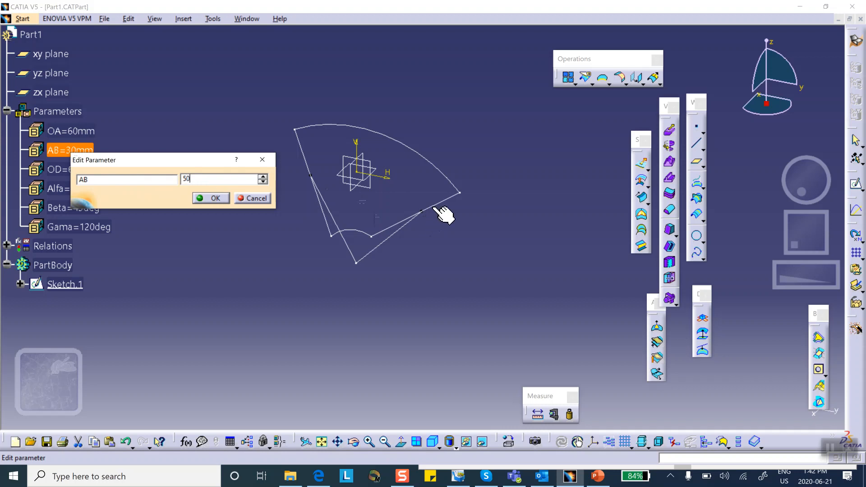
left_click(210, 198)
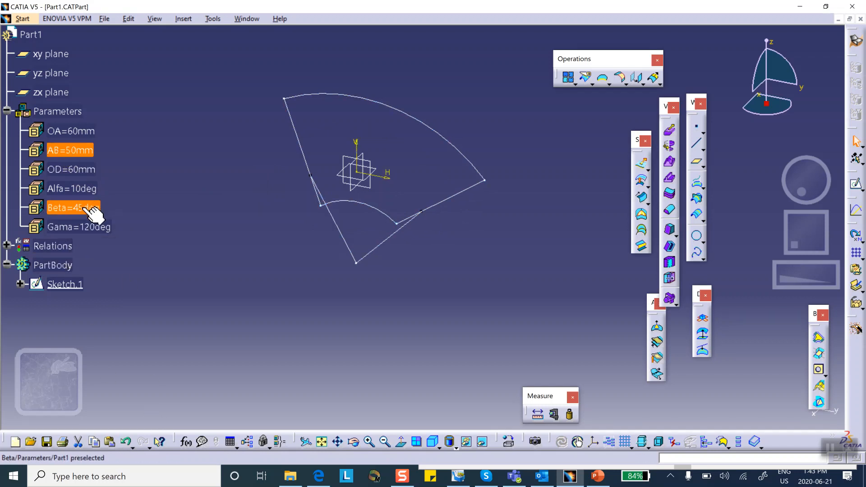
Test the sketch by setting parameter Gama to 160 deg.
left_click(80, 224)
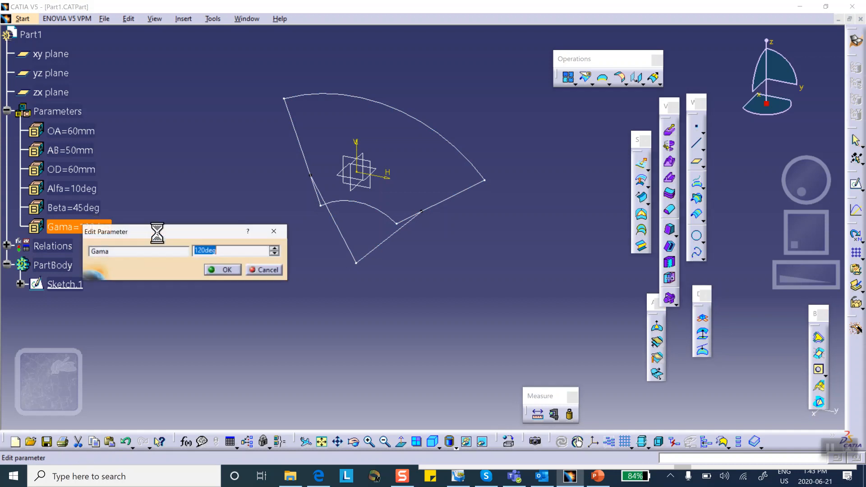
left_click_drag(206, 254, 201, 253)
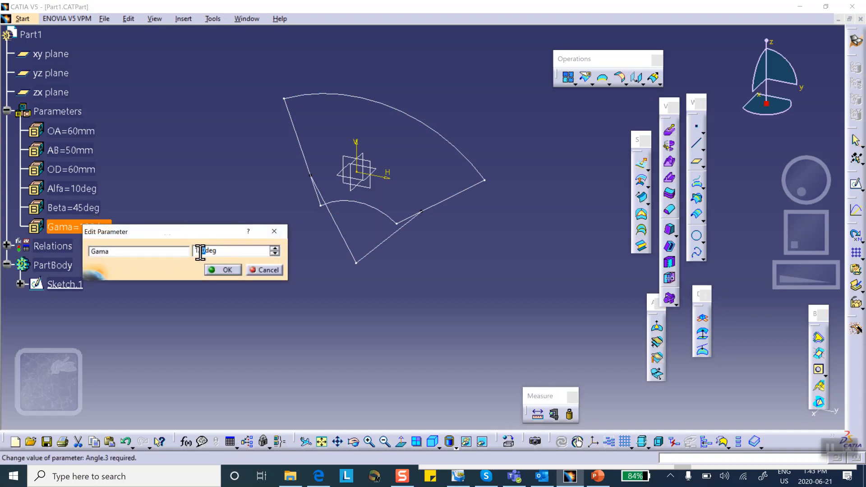
key("BackSpace")
key("BackSpace")
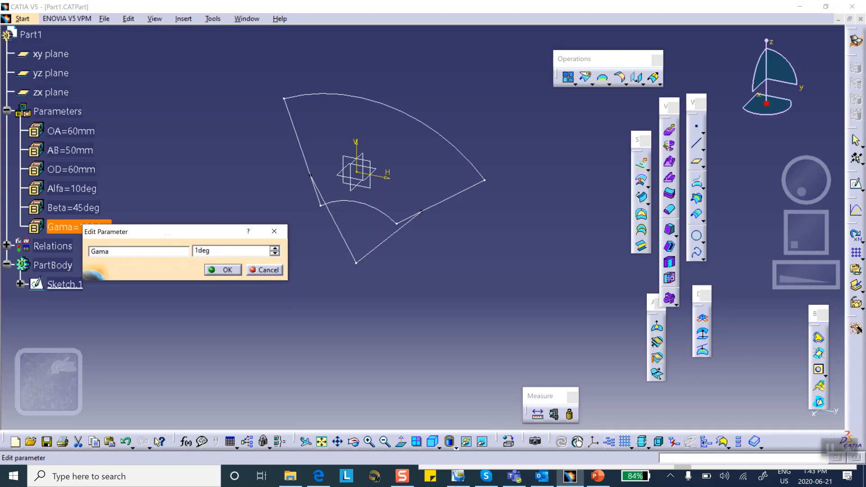
left_click(229, 269)
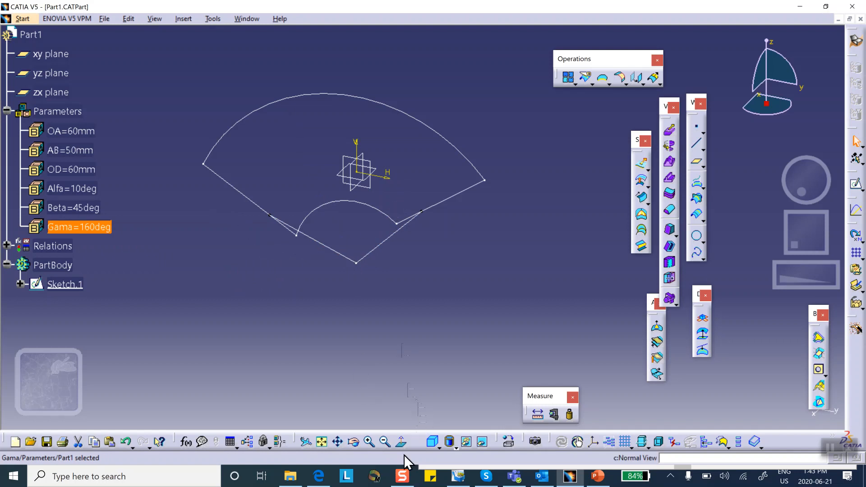
Switch to the front view and set parameter Gama back to 120 deg.
left_click(439, 442)
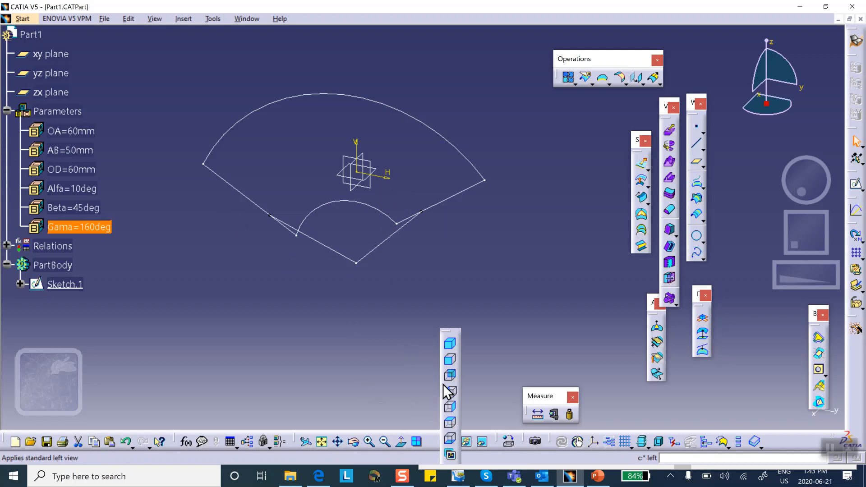
left_click(447, 359)
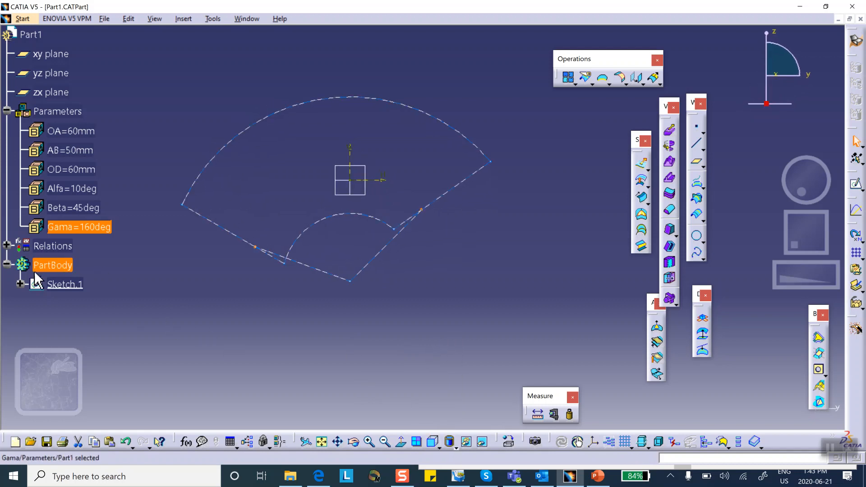
double_click(78, 229)
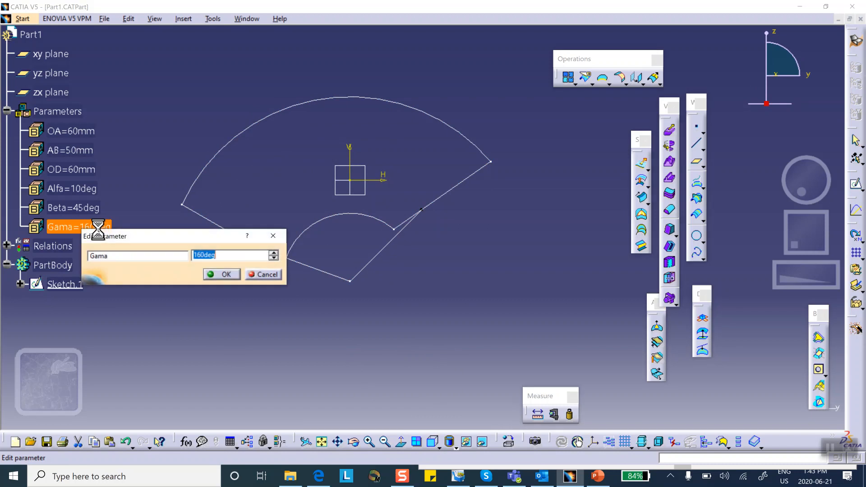
left_click(201, 255)
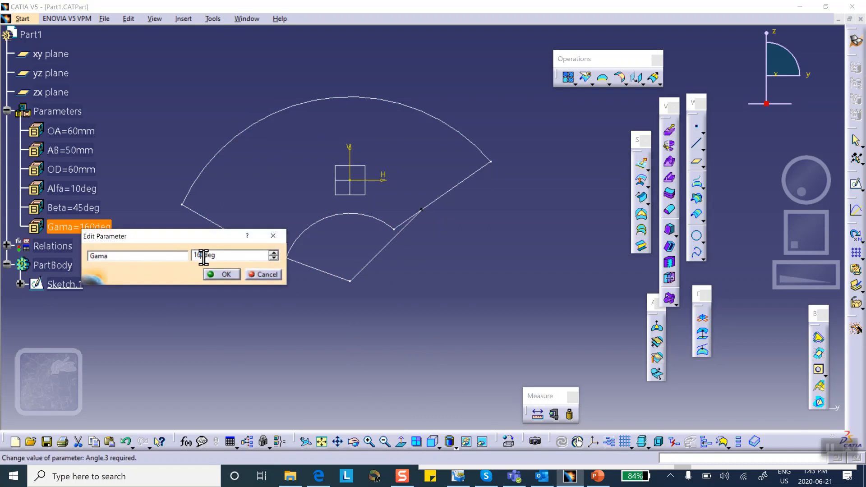
key("BackSpace")
left_click(214, 273)
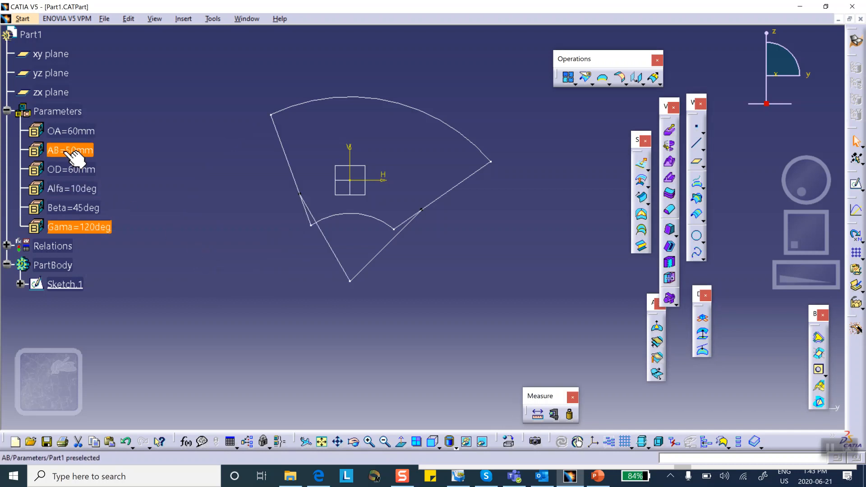
Set parameter AB back to 30 mm.
double_click(88, 154)
left_click(193, 176)
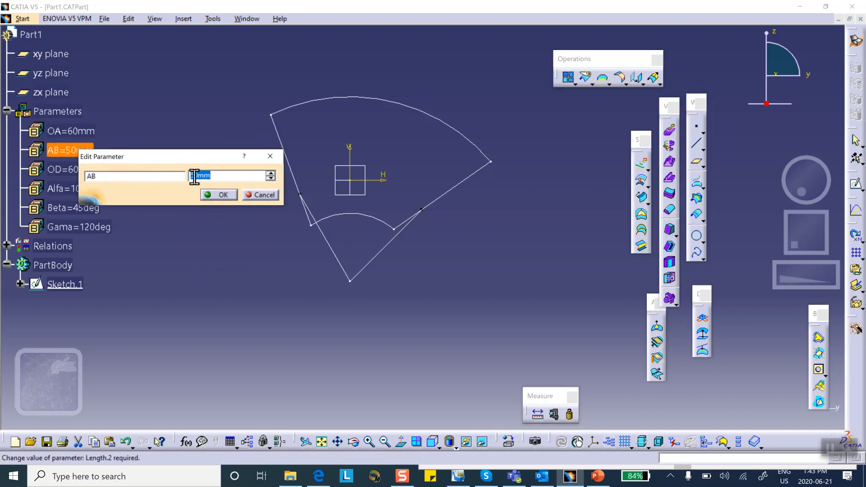
key("BackSpace")
type("3")
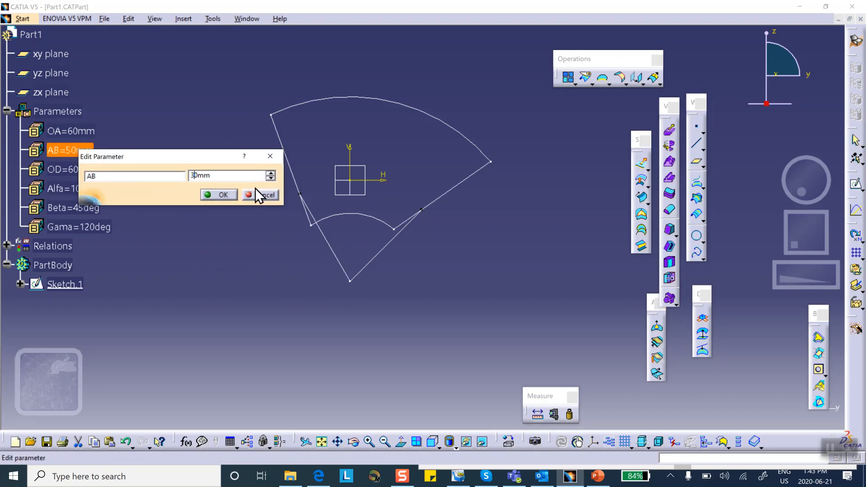
left_click(223, 195)
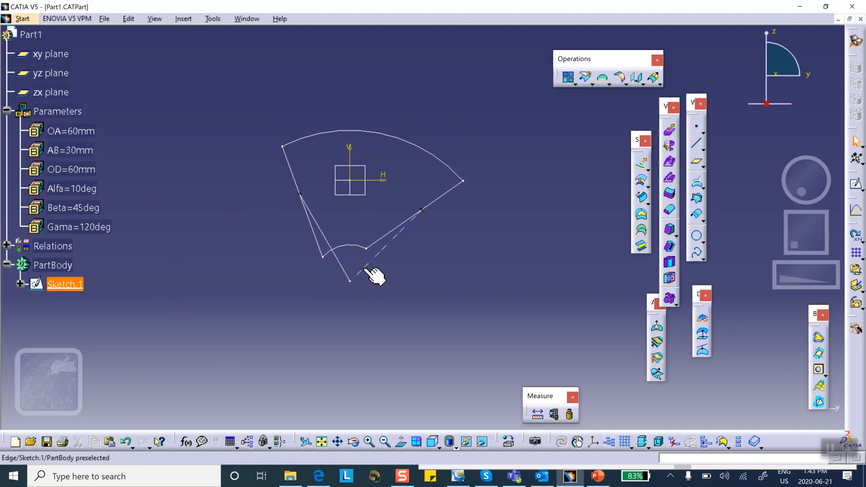
Open Sketch.1, convert both wiper arm lines back to construction elements, and exit the sketch.
double_click(57, 283)
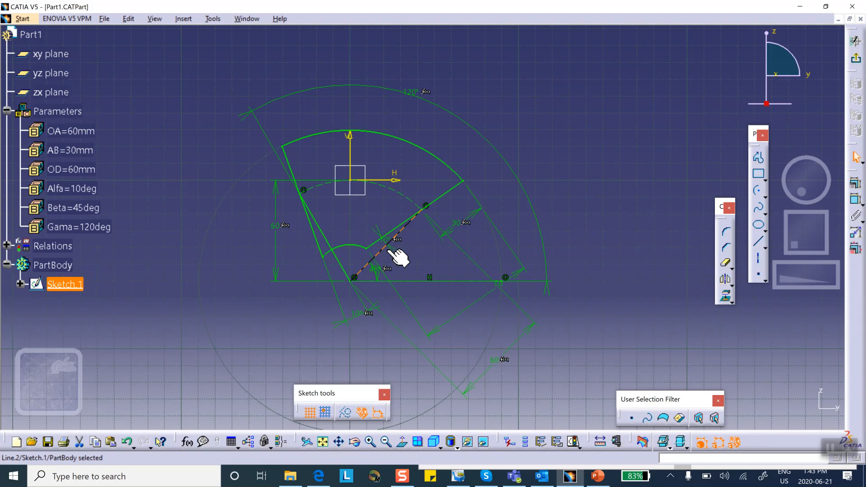
left_click(329, 236)
left_click(347, 412)
left_click(642, 180)
left_click(855, 58)
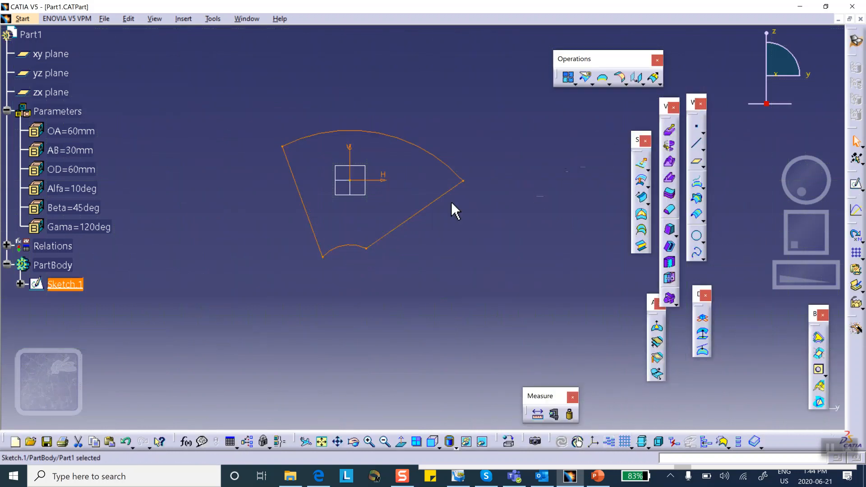
left_click(417, 291)
Create a Fill surface bounded by the closed swept-area contour of Sketch.1.
mouse_move(432, 391)
middle_mouse_down()
mouse_move(347, 305)
mouse_move(361, 317)
middle_mouse_up()
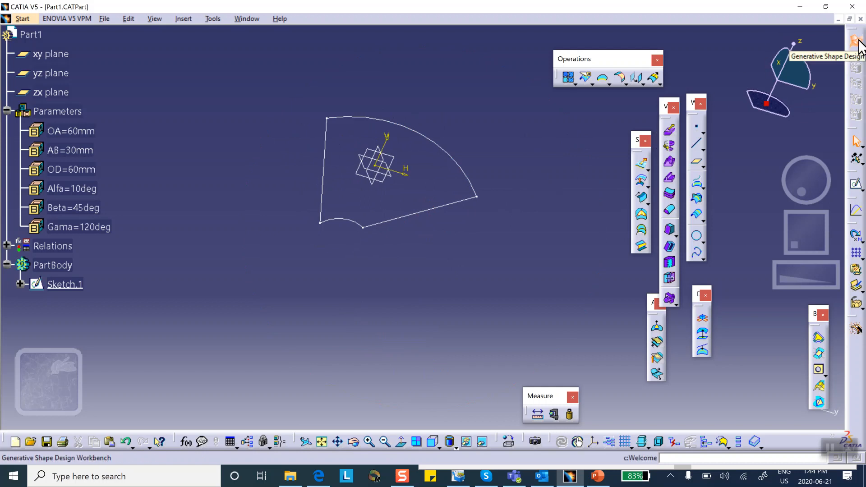
left_click(642, 215)
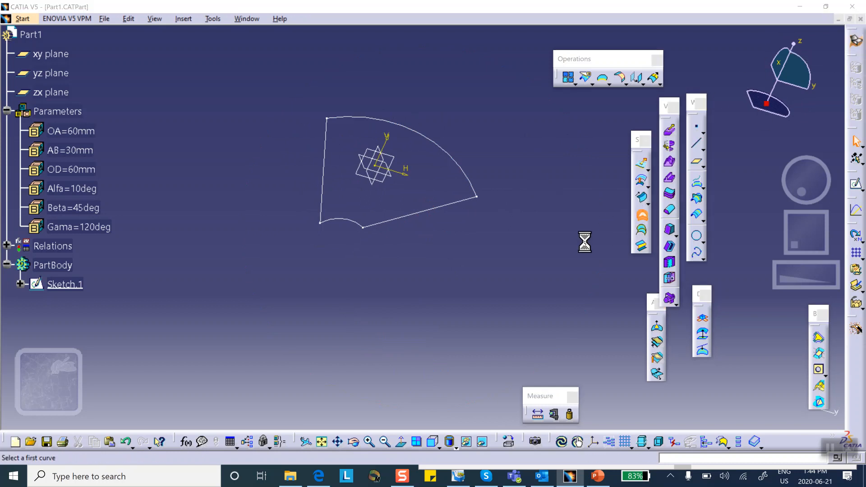
left_click(432, 216)
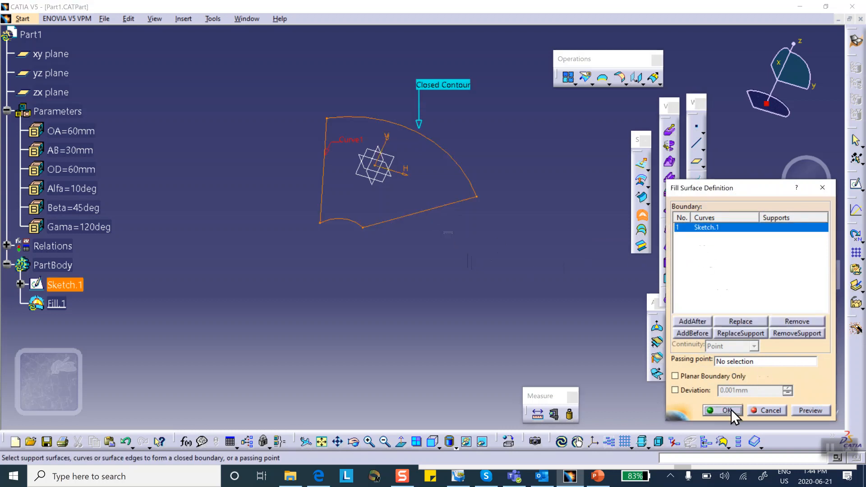
left_click(726, 410)
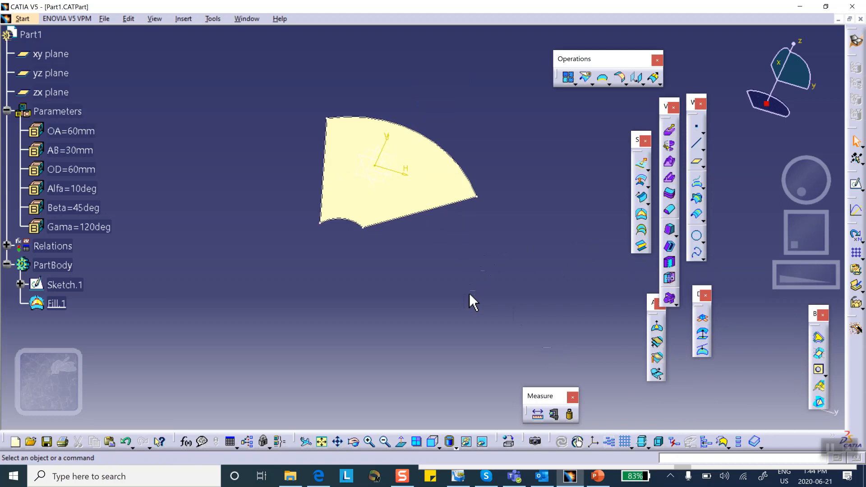
left_click(433, 442)
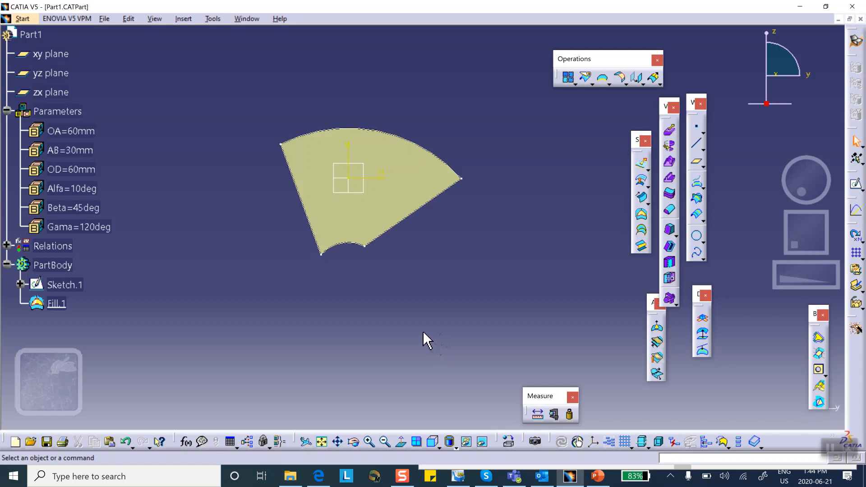
scroll(136, 280, "down", 1)
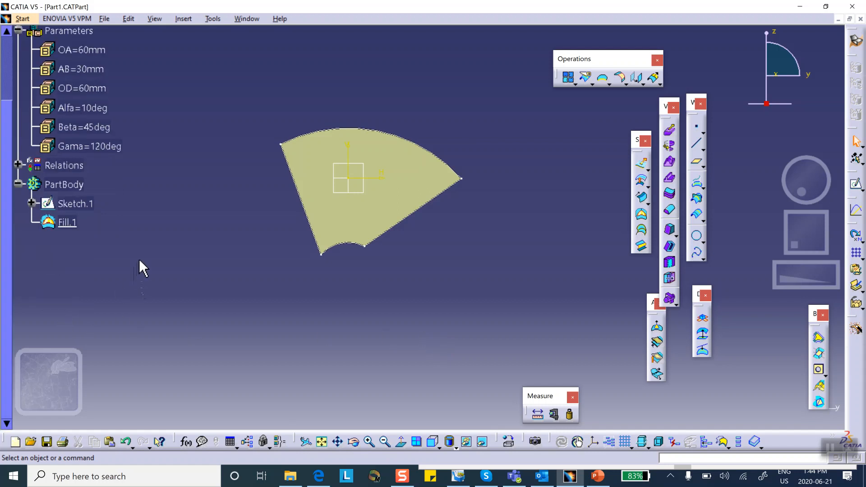
left_click(67, 222)
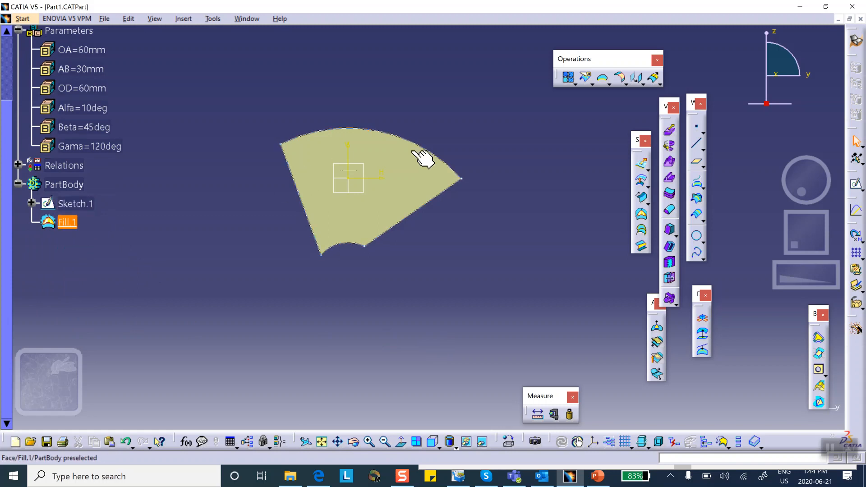
left_click(252, 221)
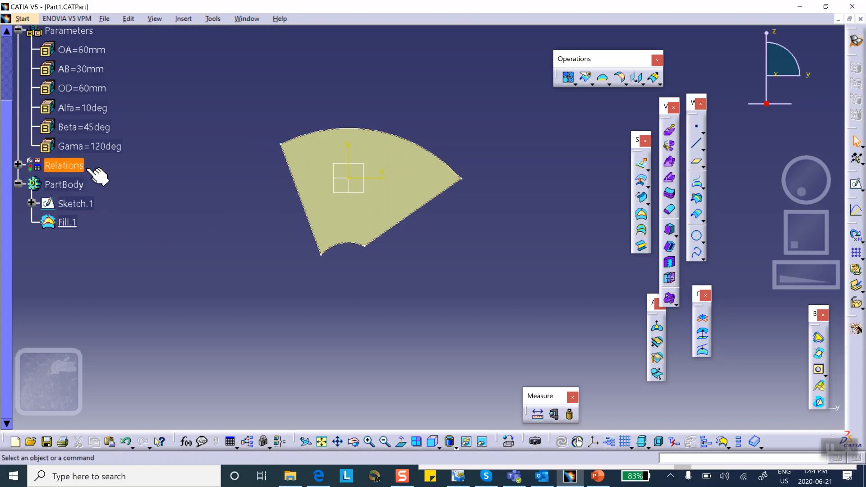
Create a new sketch on the yz plane and draw a centered rectangle with its center at the sketch origin.
scroll(118, 146, "up", 2)
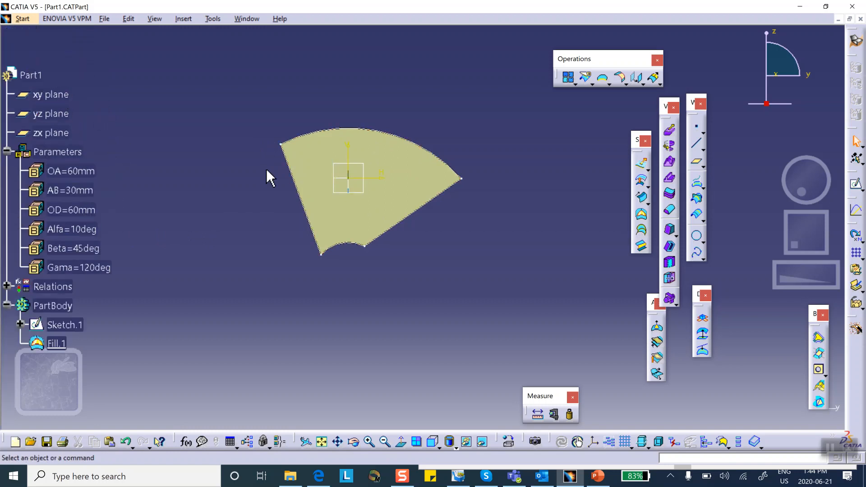
left_click(365, 169)
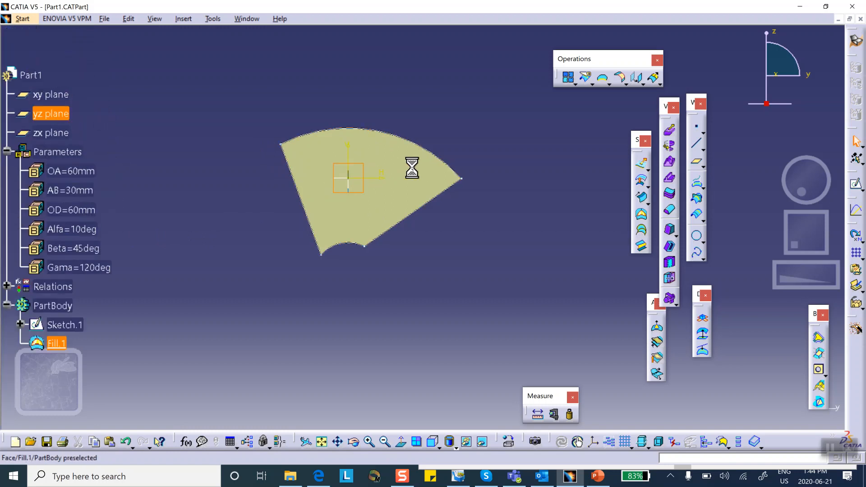
left_click(856, 185)
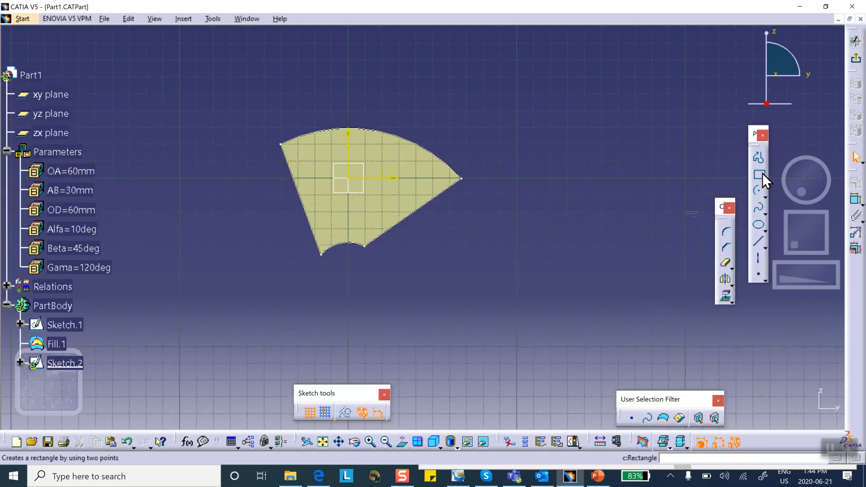
left_click(765, 178)
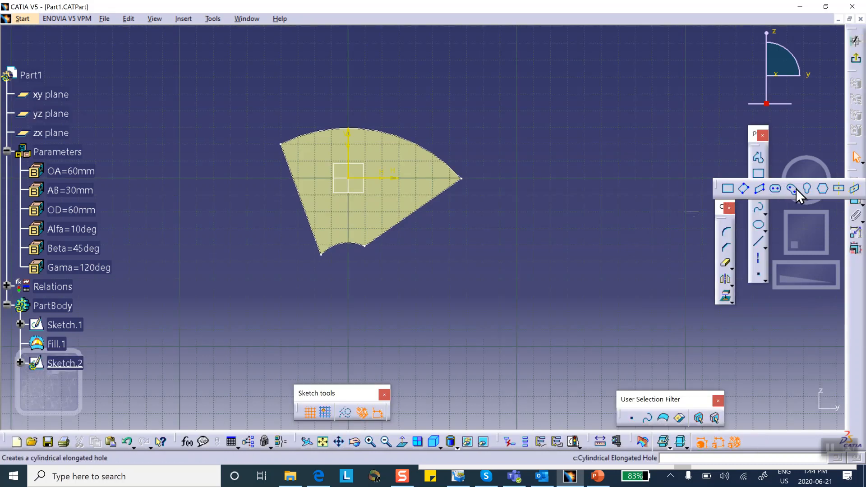
left_click(837, 189)
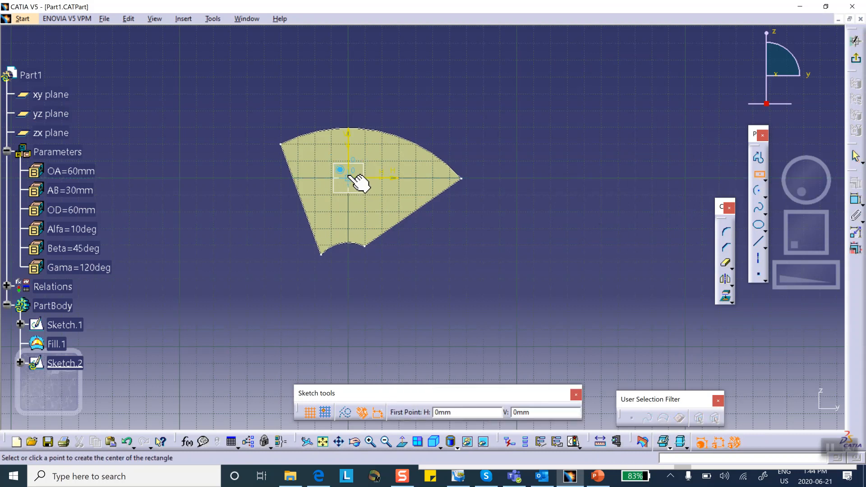
left_click(349, 178)
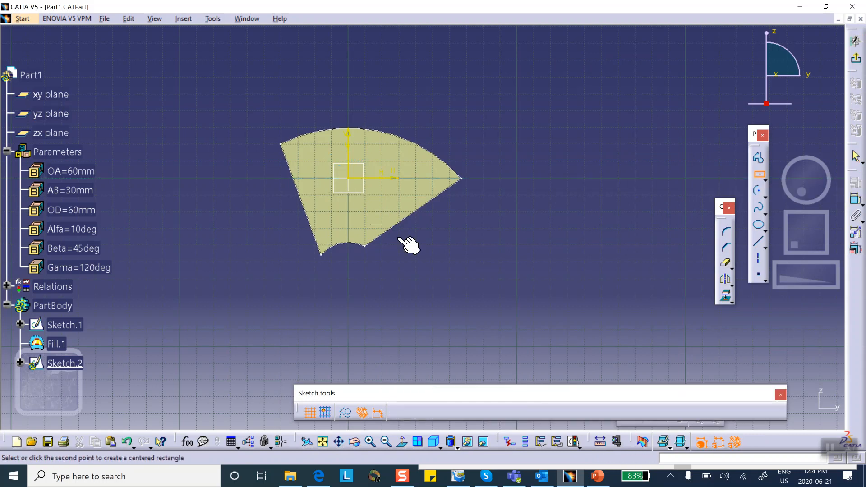
Draw a centered rectangle about 179 mm wide around the wiper profile, and check the windshield size on the PowerPoint slide.
left_click(499, 276)
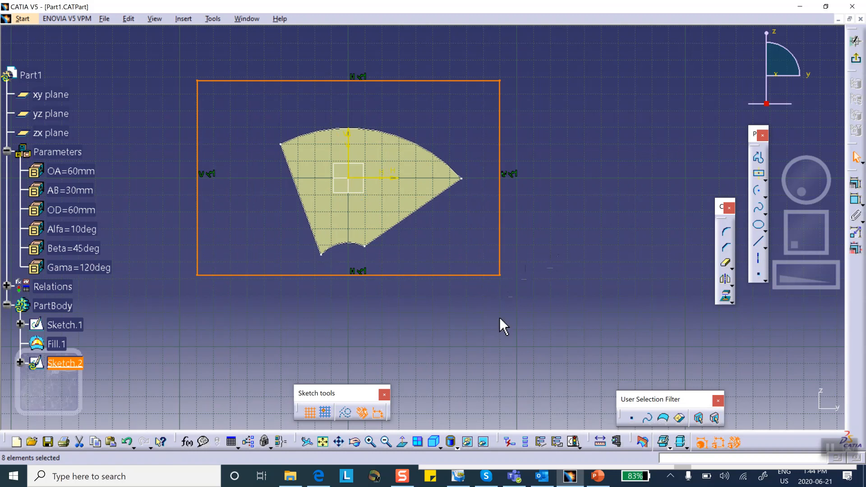
left_click(596, 478)
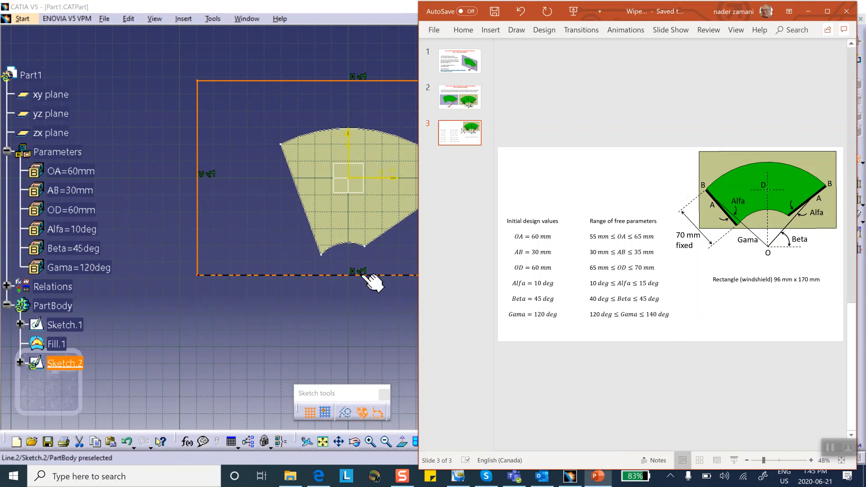
left_click(329, 300)
Constrain the rectangle's height to 96 mm.
left_click(855, 199)
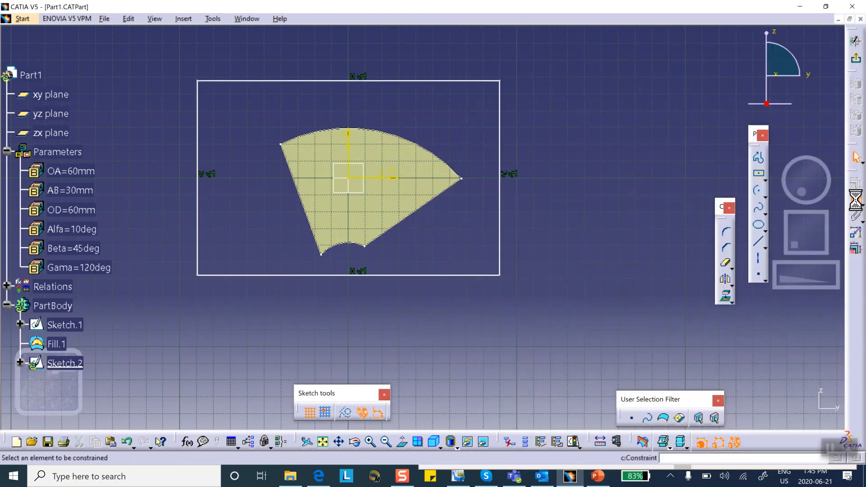
left_click(499, 188)
left_click(545, 189)
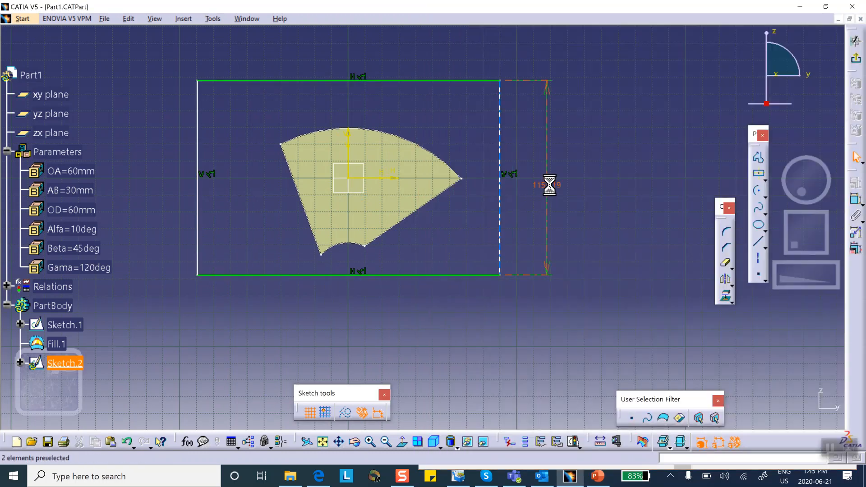
double_click(548, 184)
type("96")
left_click(593, 185)
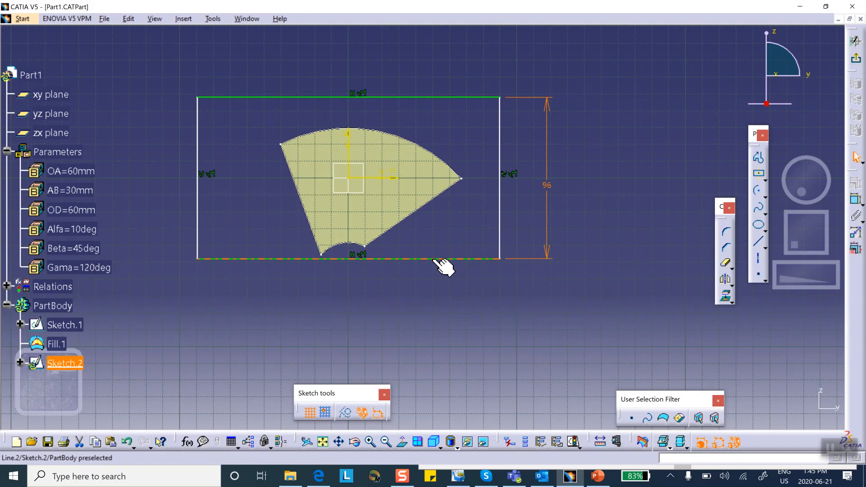
Constrain the rectangle's width to 170 mm.
left_click(435, 259)
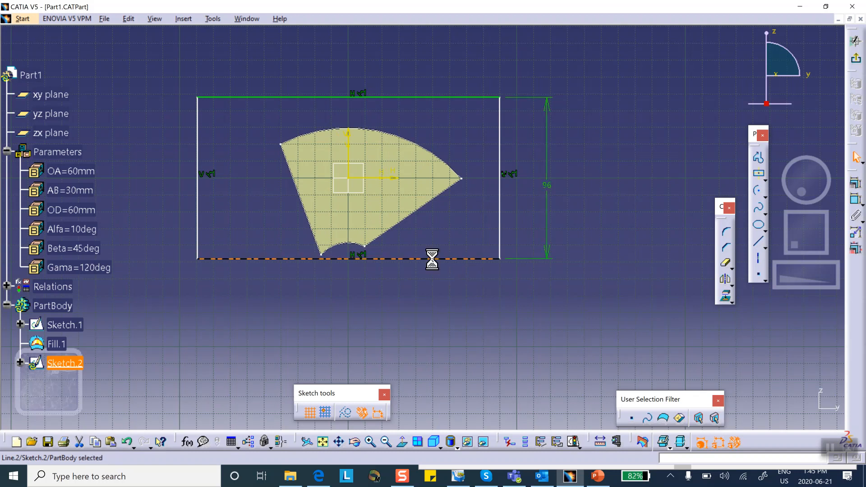
left_click(856, 201)
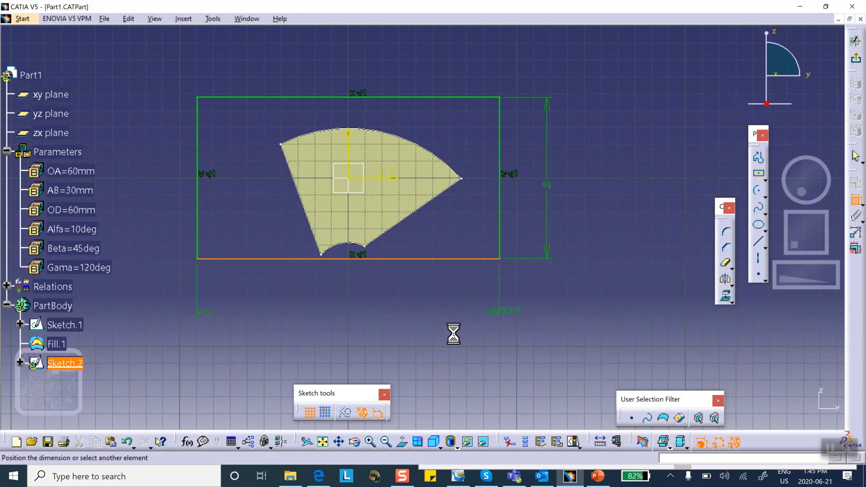
left_click(371, 315)
double_click(371, 314)
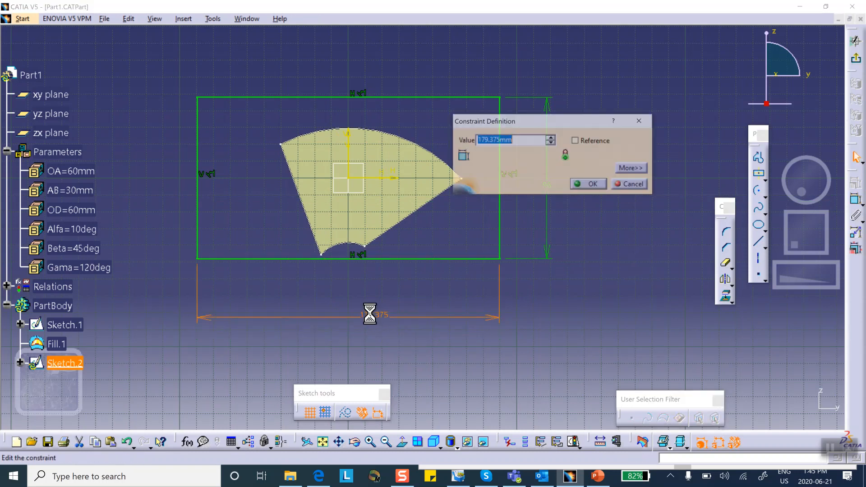
type("170")
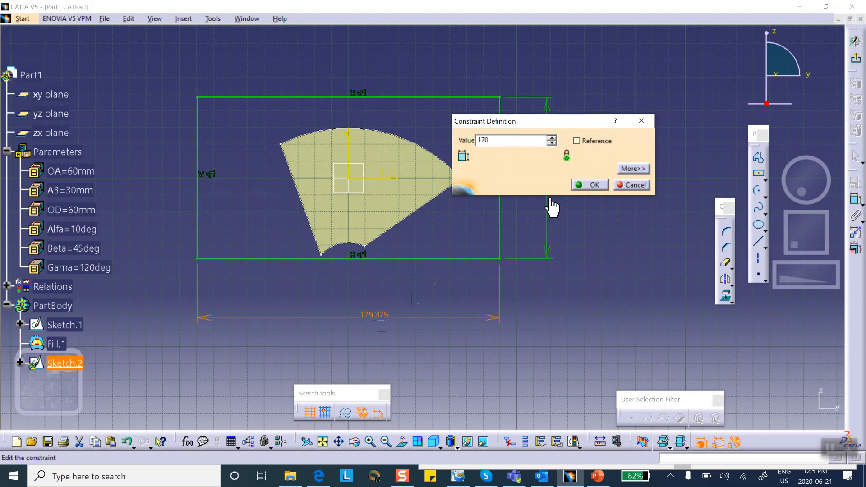
left_click(588, 185)
left_click(591, 189)
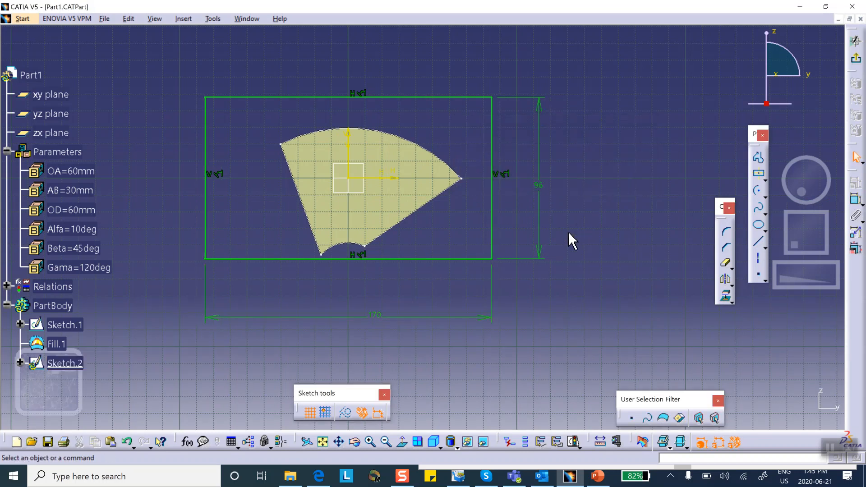
Exit the rectangle sketch and create a Fill surface bounded by Sketch.2.
left_click(855, 58)
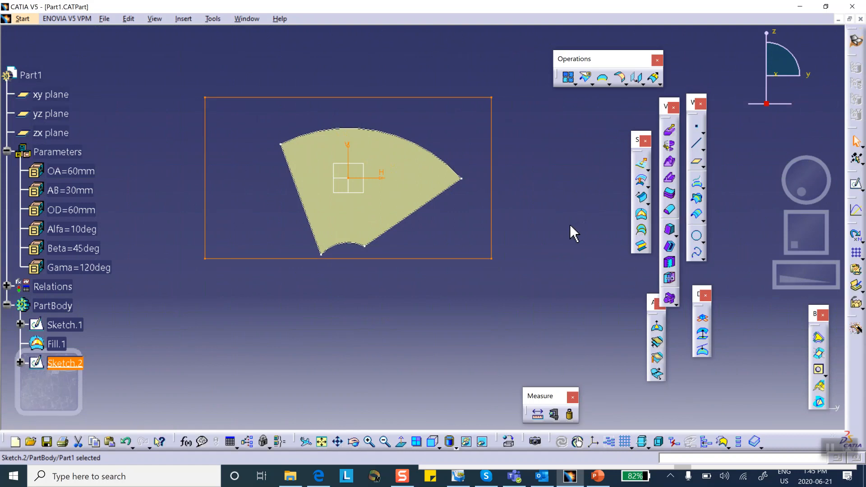
left_click(641, 215)
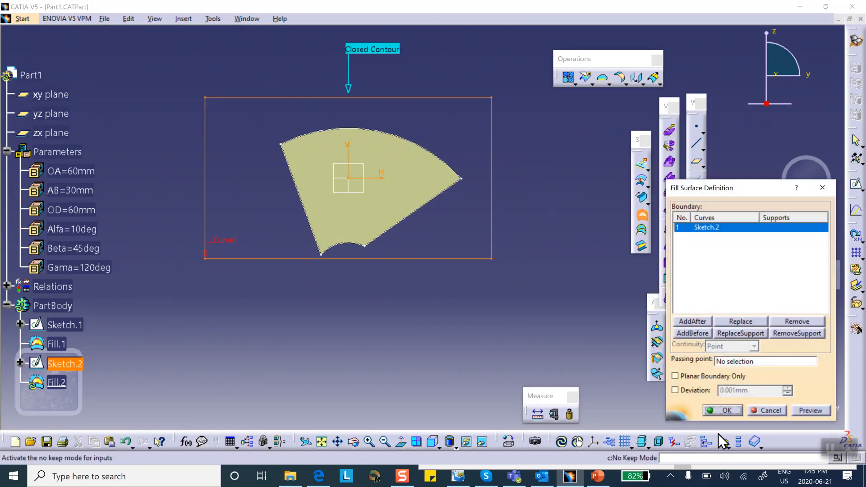
left_click(727, 410)
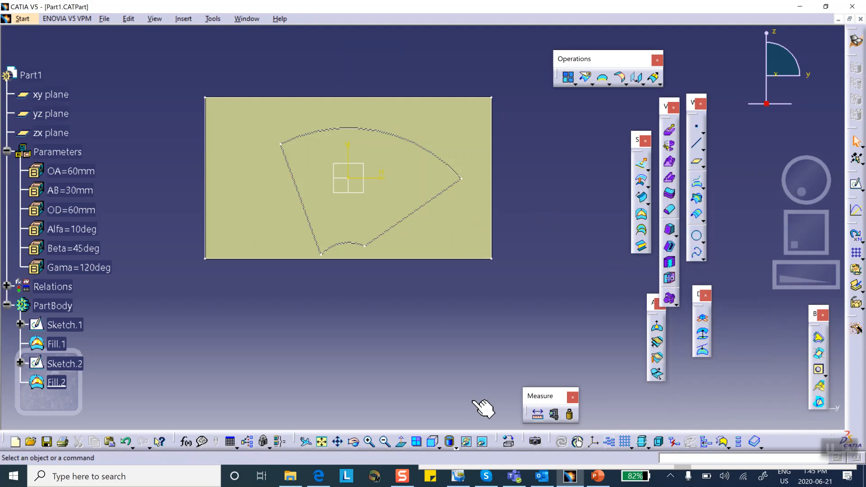
Change the fill color of the wiper surface Fill.1 to bright green.
scroll(88, 277, "down", 2)
right_click(67, 264)
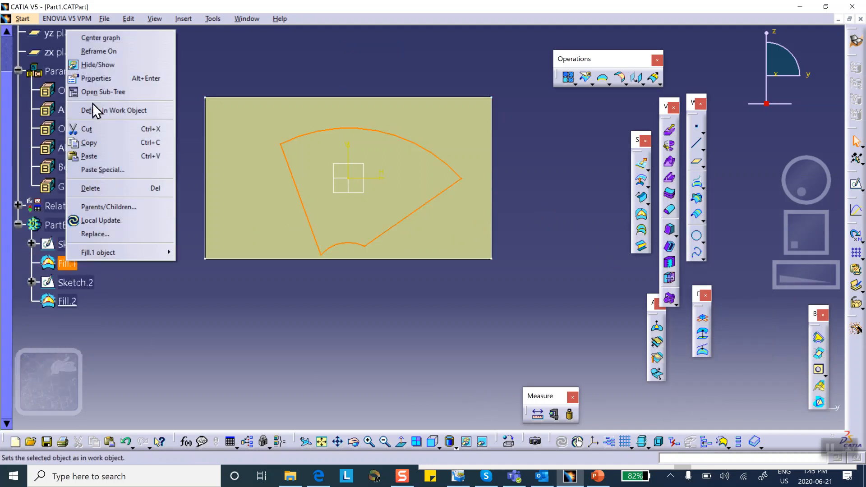
left_click(93, 77)
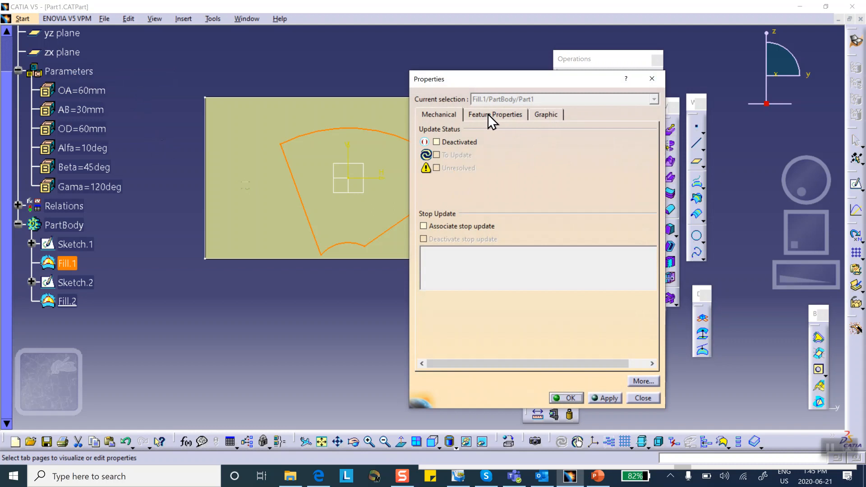
left_click(544, 114)
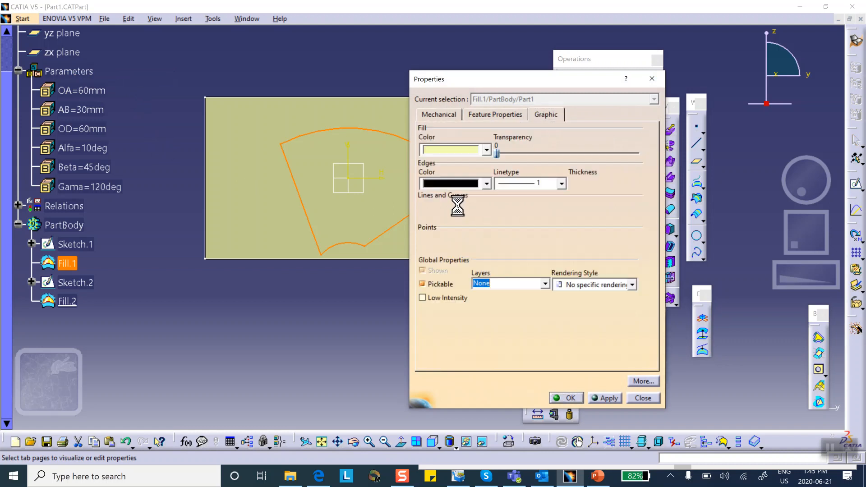
left_click(486, 149)
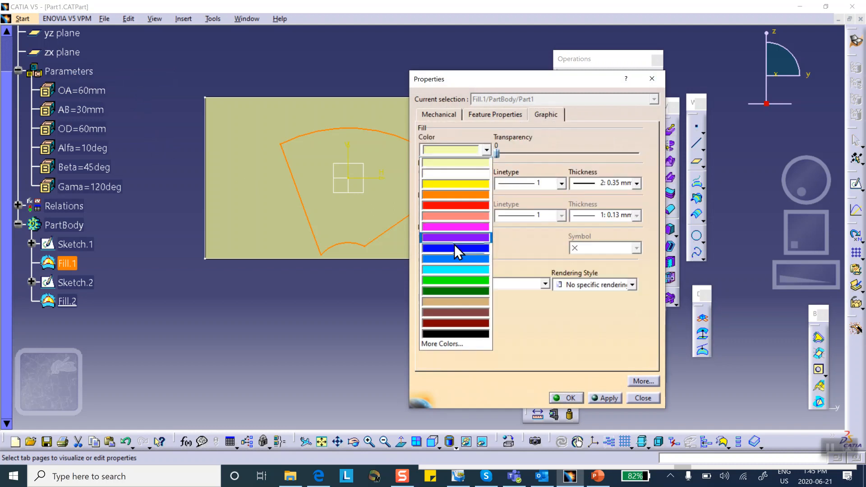
left_click(454, 280)
left_click(569, 398)
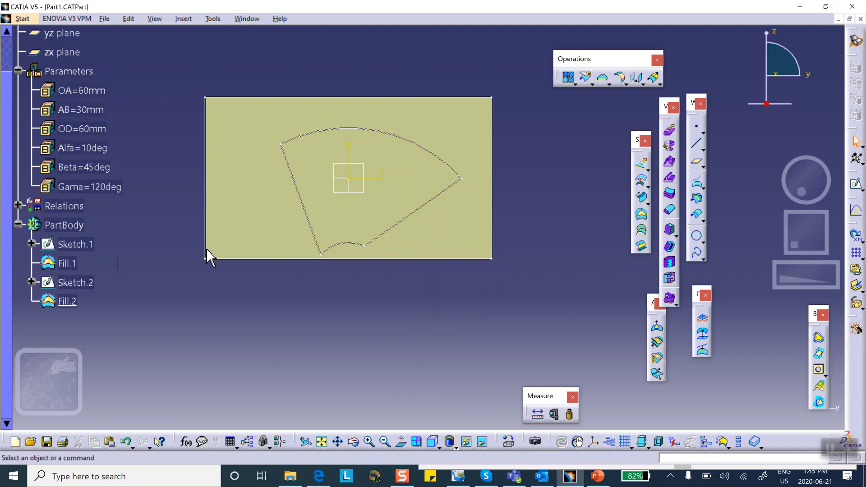
Look at the overlapping surfaces from behind and return to the front view.
left_click(439, 448)
left_click(452, 376)
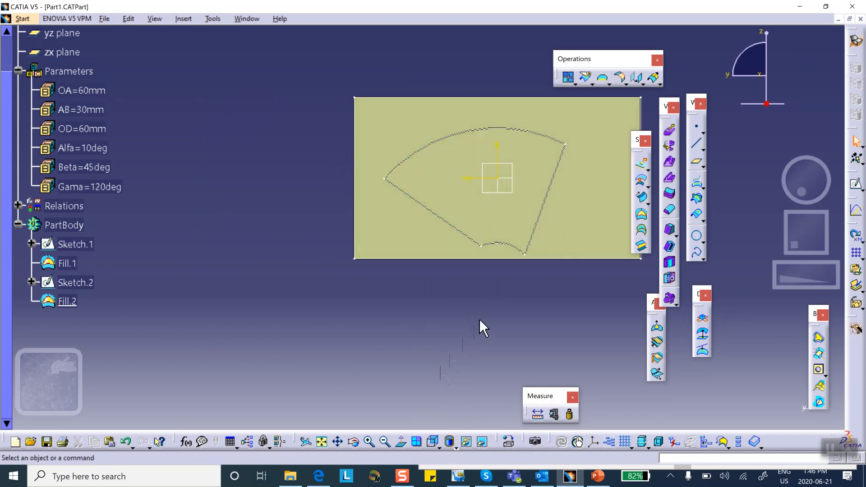
left_click(434, 440)
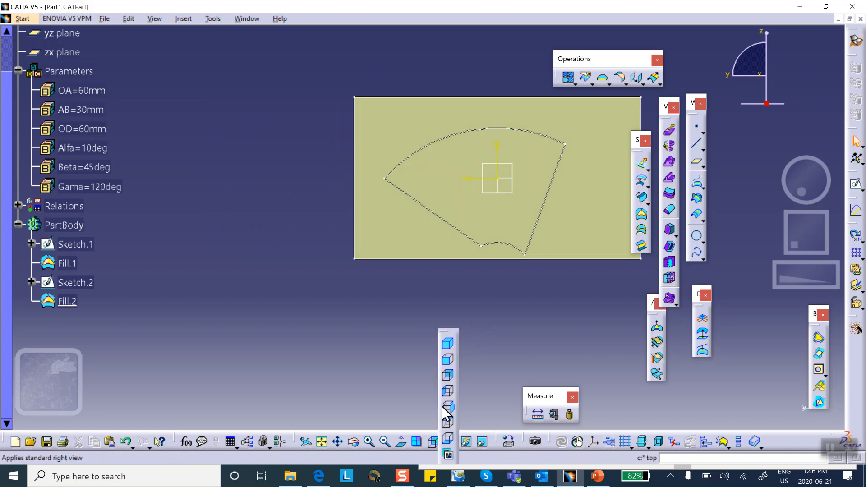
left_click(448, 360)
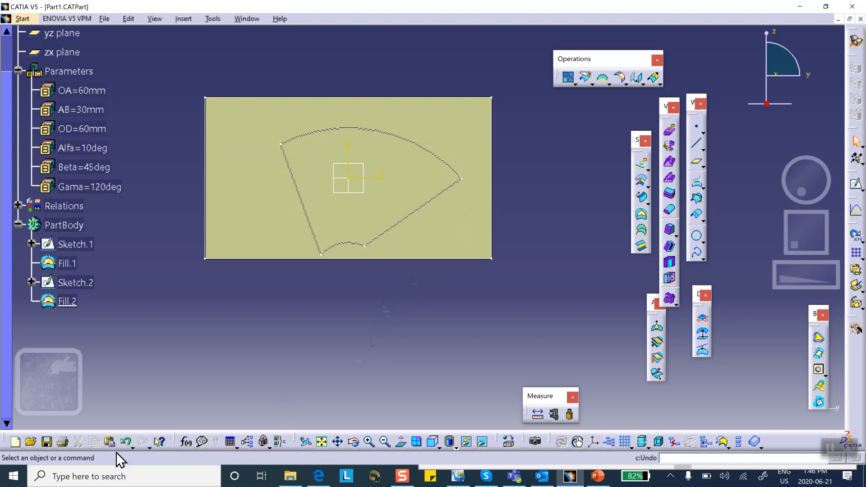
Save the part and make the rectangular windshield surface Fill.2 about half transparent.
left_click(45, 442)
right_click(68, 301)
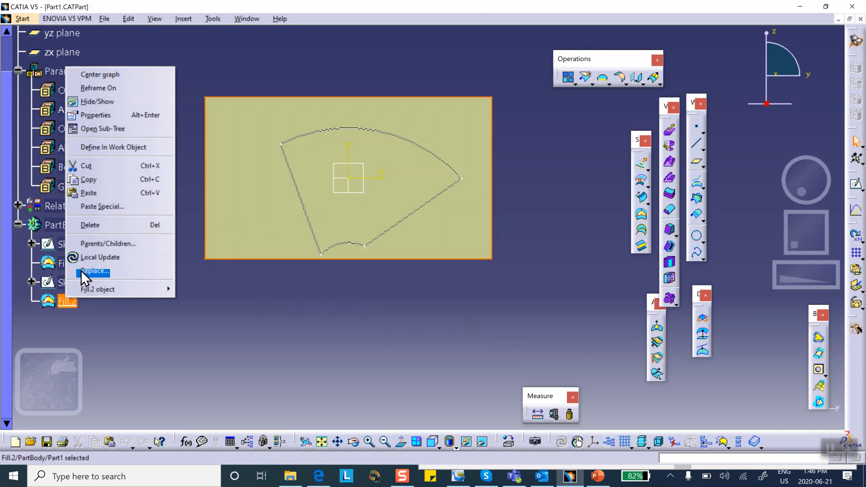
left_click(99, 115)
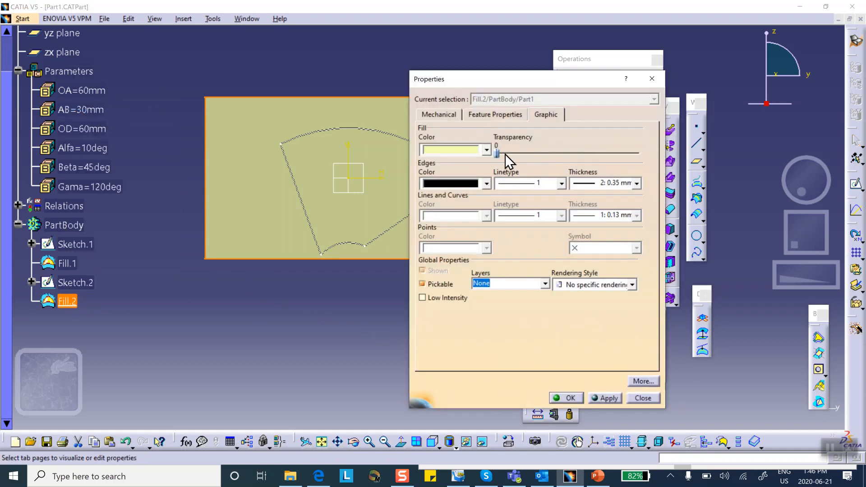
left_click_drag(496, 153, 574, 161)
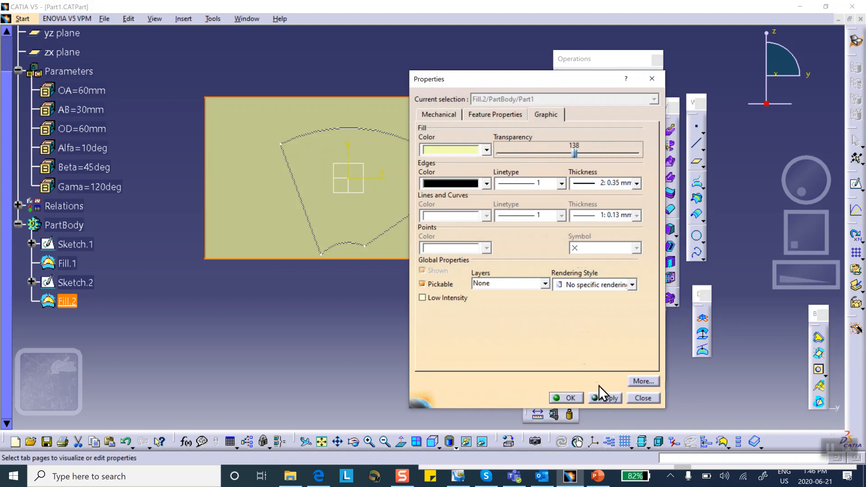
left_click(602, 397)
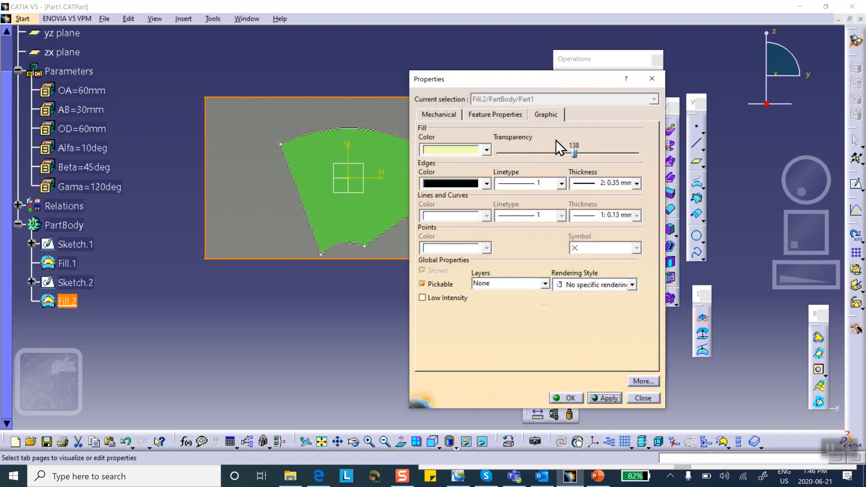
left_click_drag(575, 152, 563, 153)
left_click(601, 397)
left_click(571, 397)
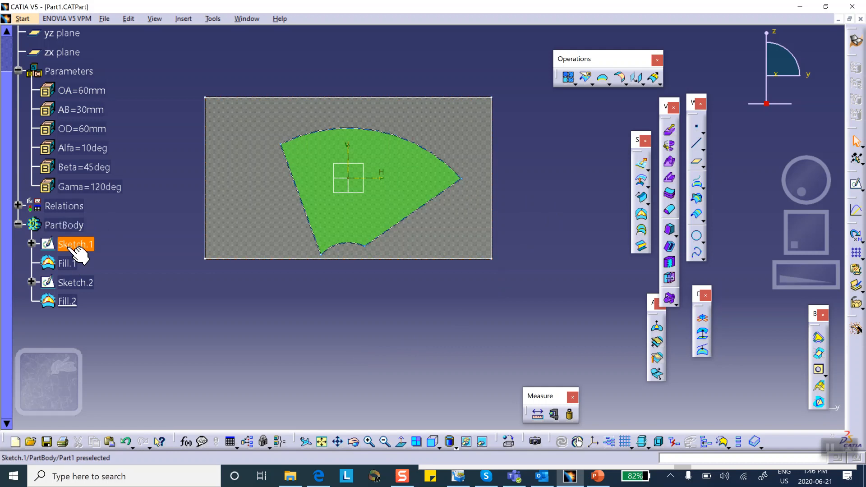
Hide Sketch.2 and Sketch.1 so only the fill surfaces are shown.
right_click(80, 281)
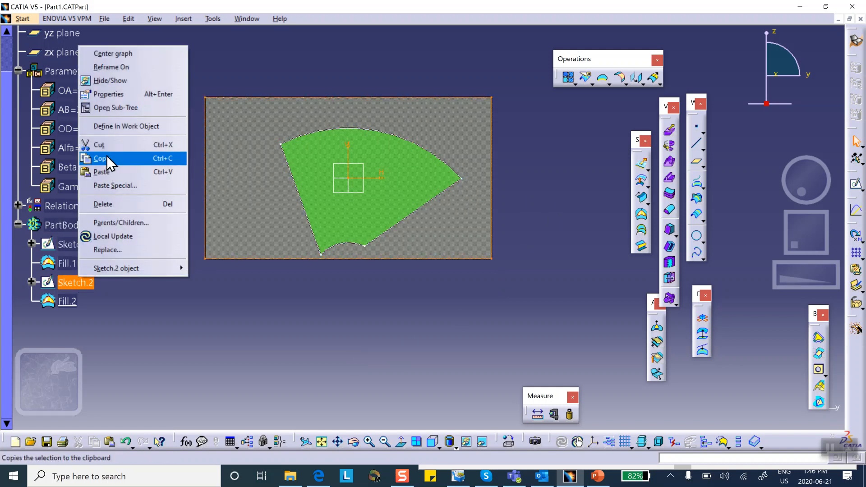
left_click(113, 80)
right_click(77, 246)
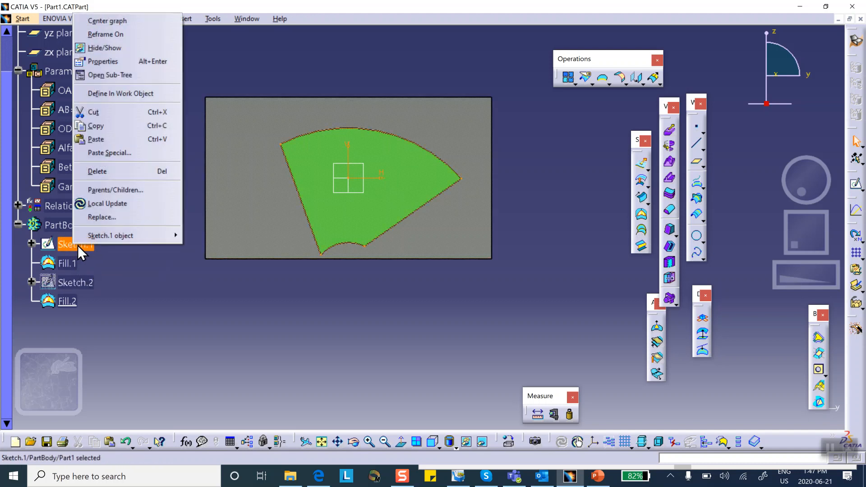
left_click(106, 49)
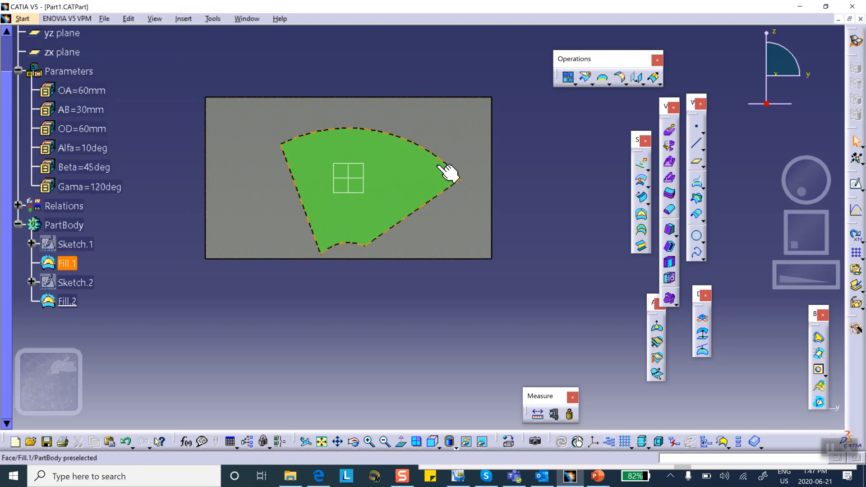
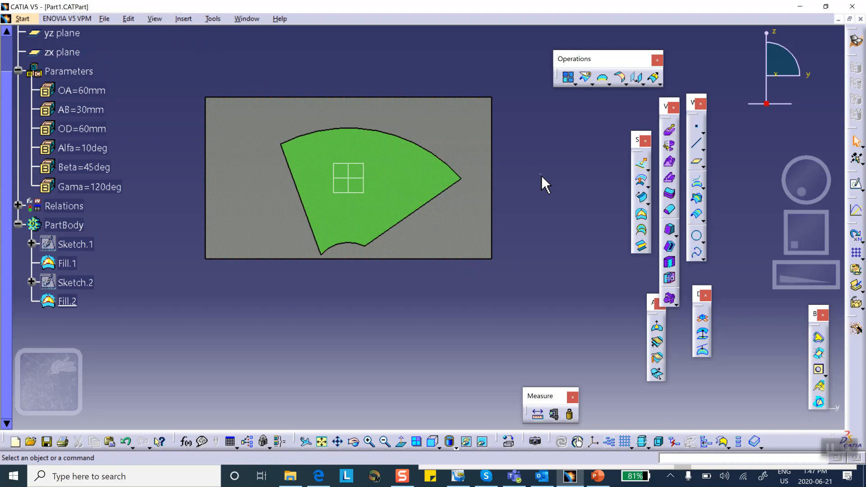
left_click(608, 81)
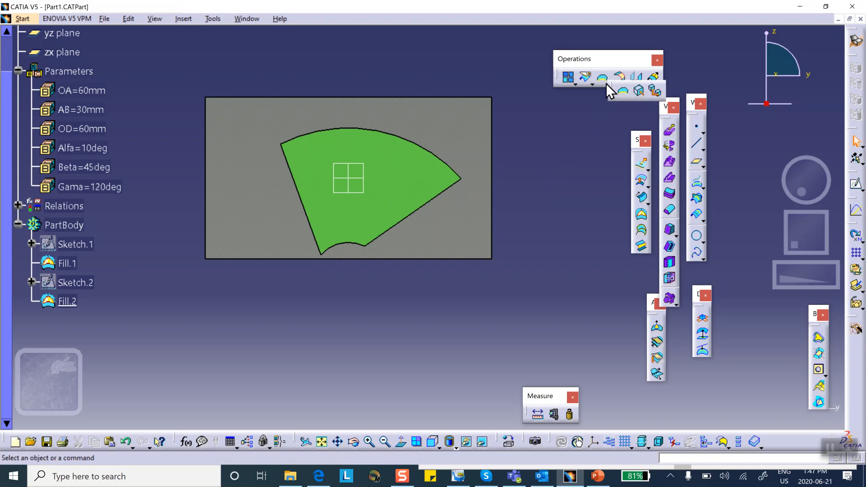
left_click(642, 94)
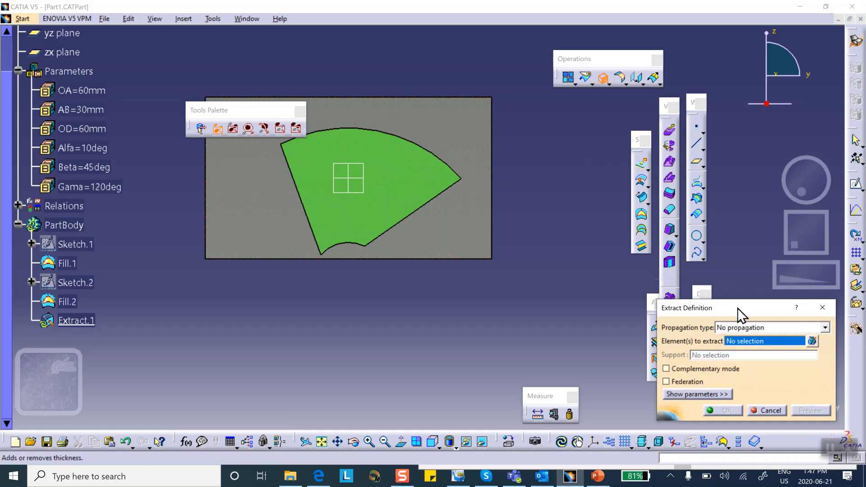
left_click(774, 408)
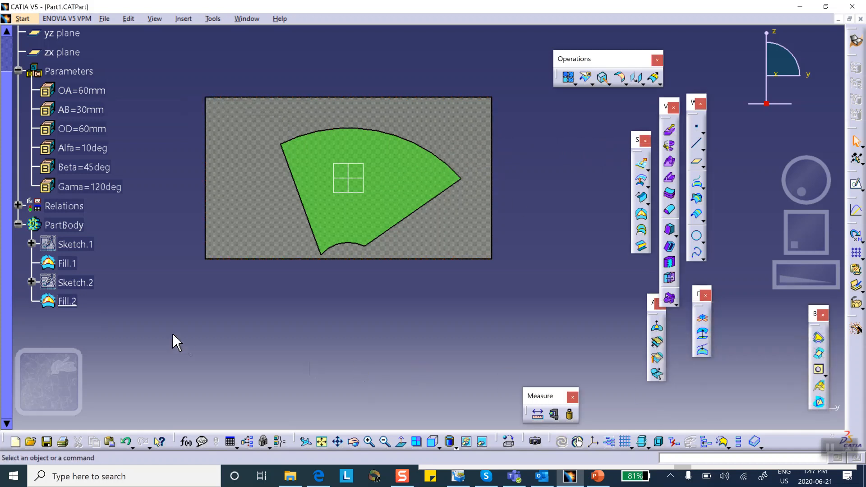
Define the wiper surface Fill.1 as the in-work object.
right_click(63, 263)
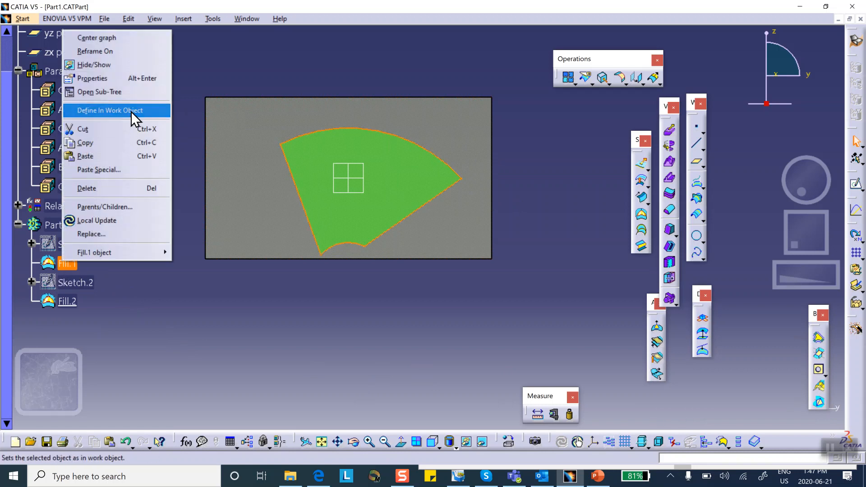
left_click(131, 112)
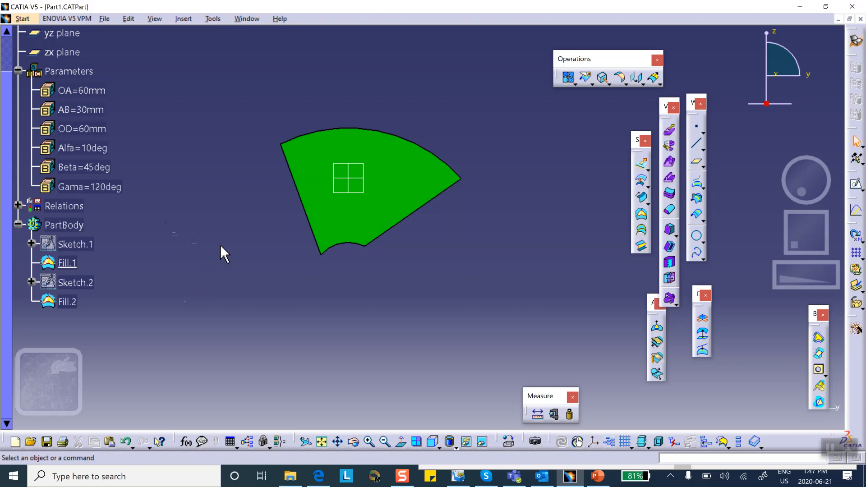
Extract the face of the wiper surface Fill.1 with no propagation.
left_click(604, 82)
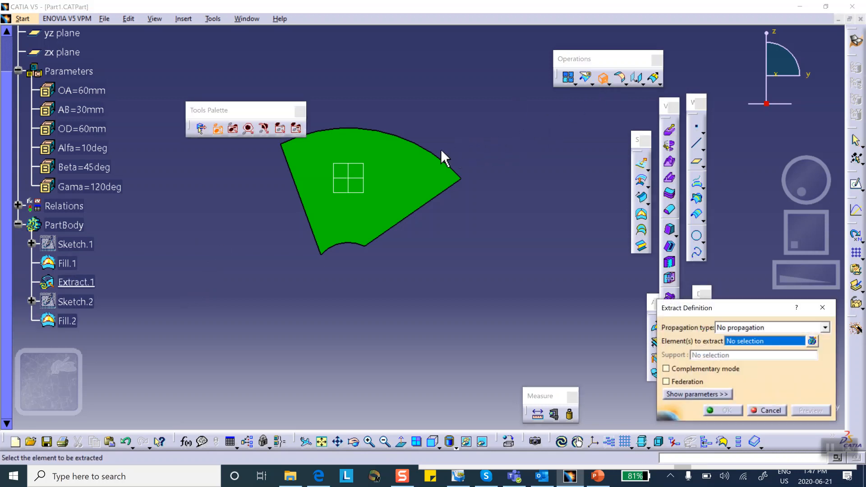
left_click(406, 174)
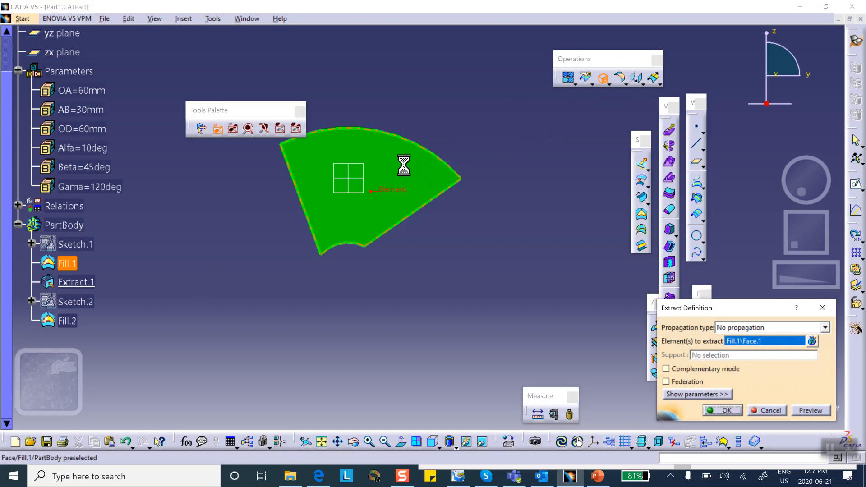
left_click(726, 410)
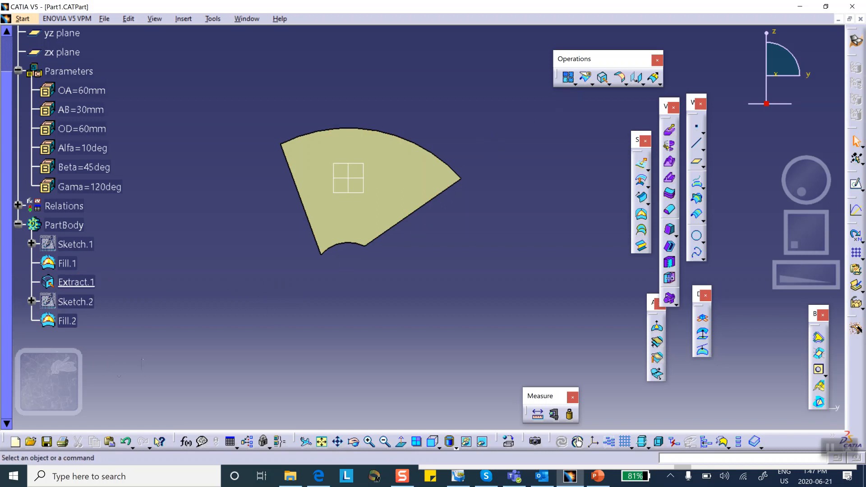
Define the windshield surface Fill.2 as the in-work object.
right_click(66, 320)
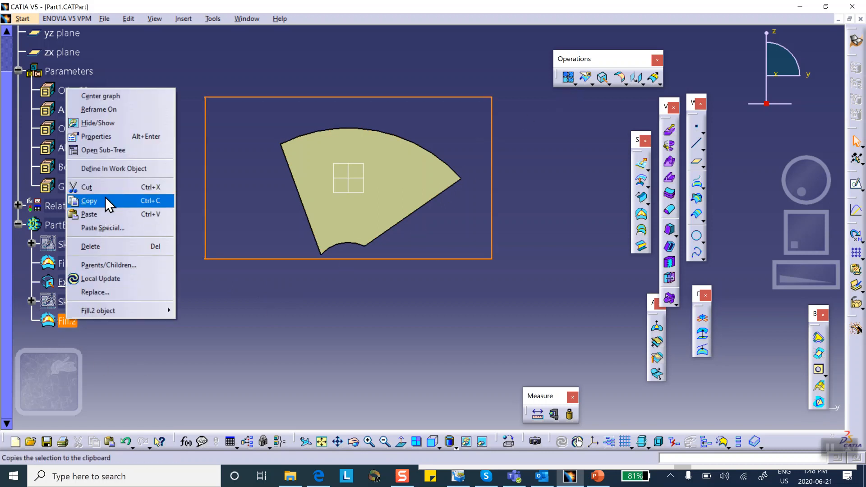
left_click(99, 167)
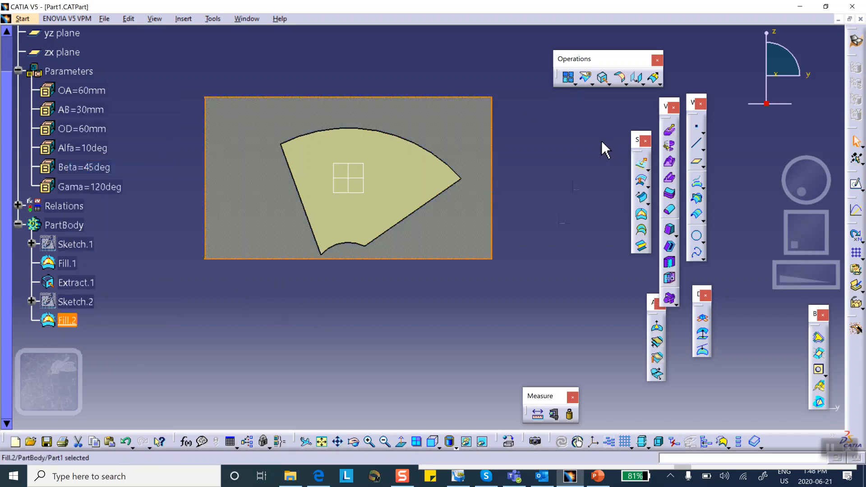
left_click(582, 126)
left_click(603, 78)
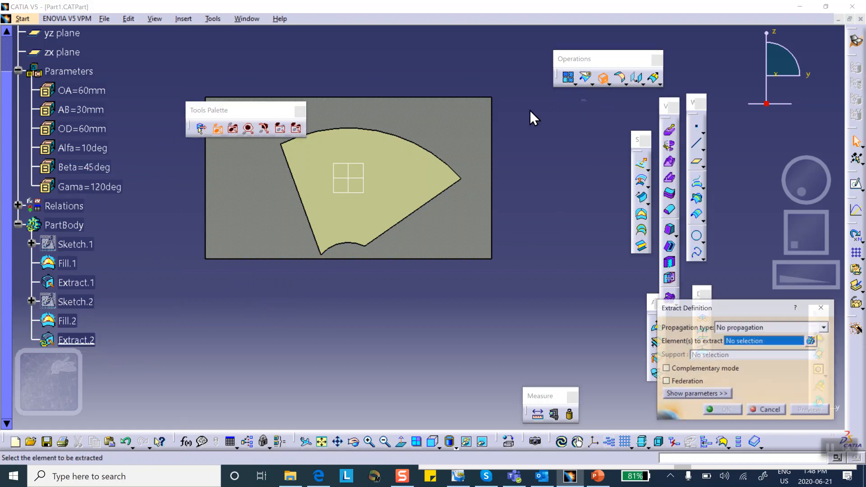
left_click(471, 115)
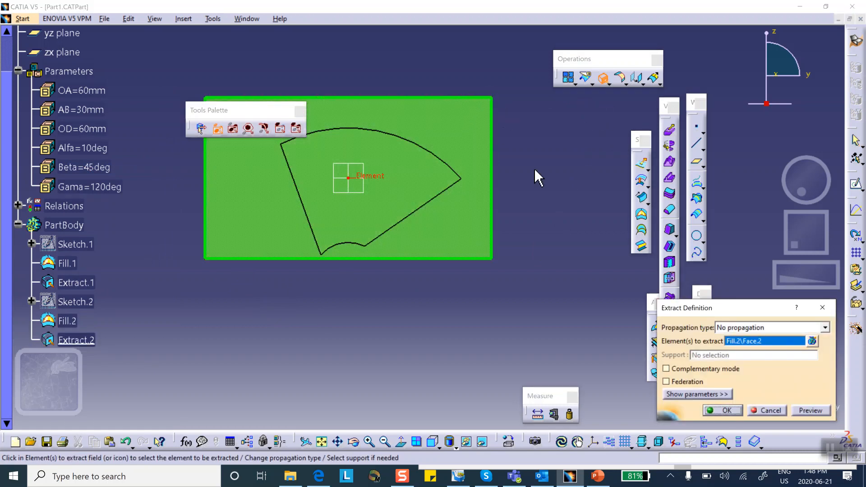
left_click(769, 410)
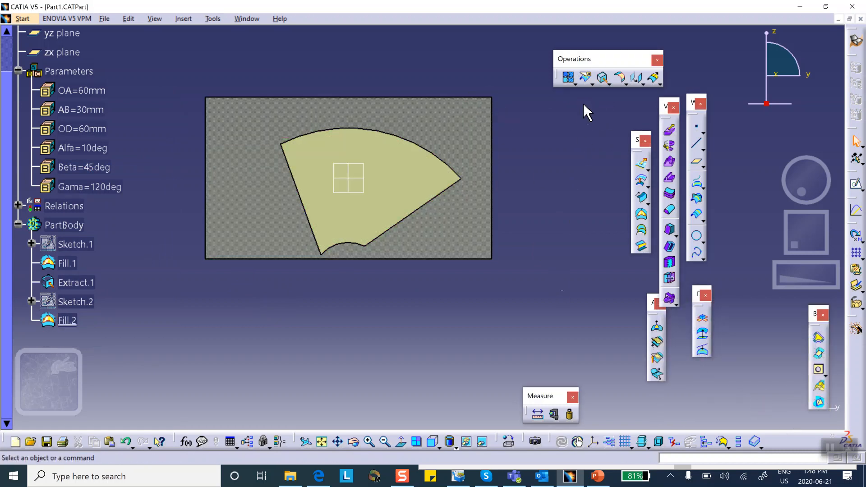
Extract the rectangular boundary of Fill.2 from its upper edge with point continuity, and save the part.
left_click(603, 78)
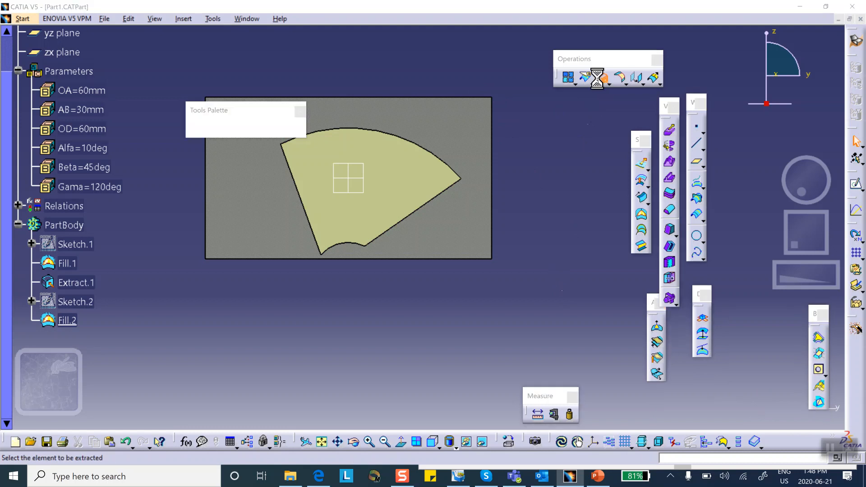
left_click(465, 98)
left_click(825, 327)
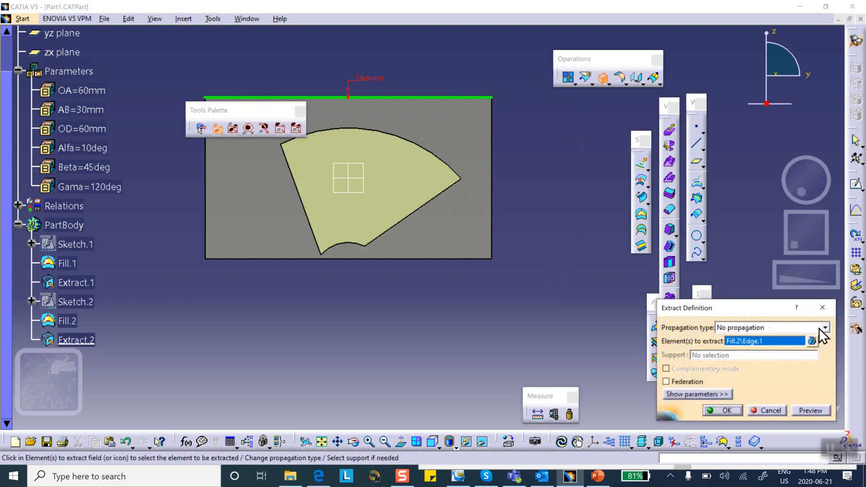
left_click(786, 341)
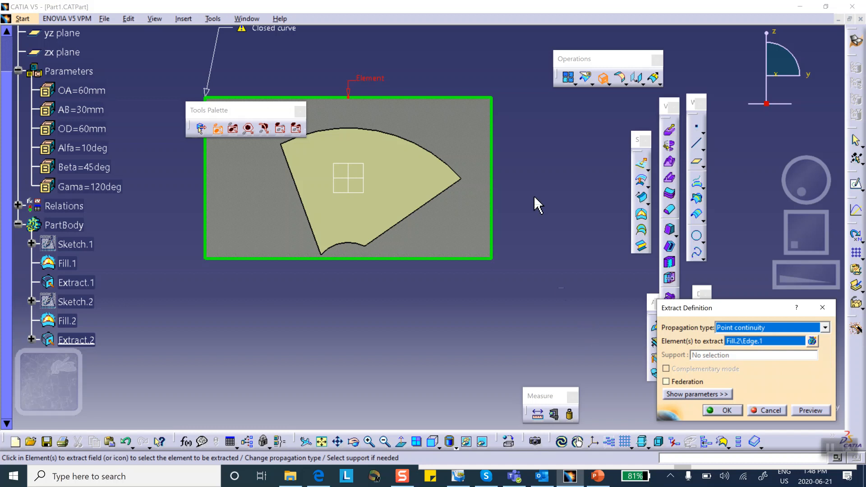
left_click(726, 409)
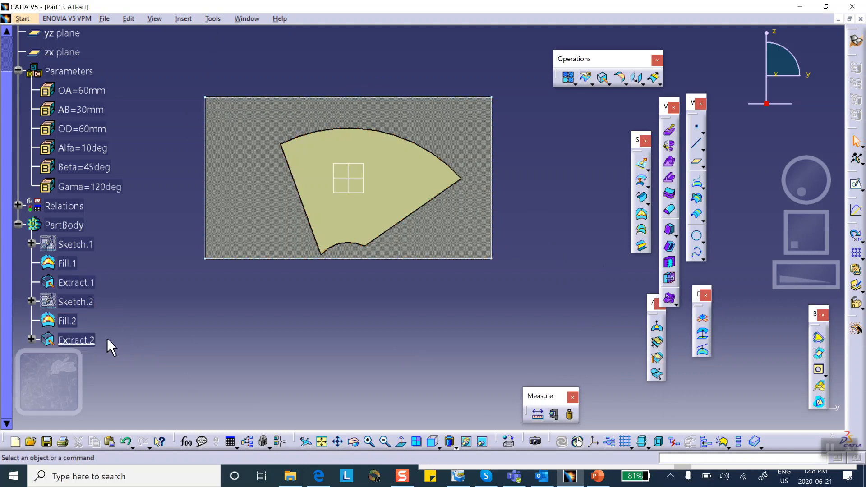
left_click(46, 441)
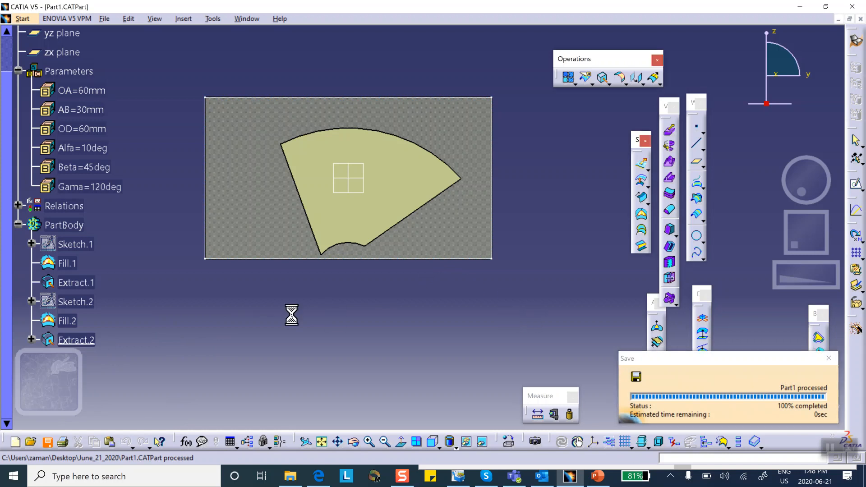
Create a single-value parameter of type Real and name it percentage-area.
scroll(185, 300, "down", 1)
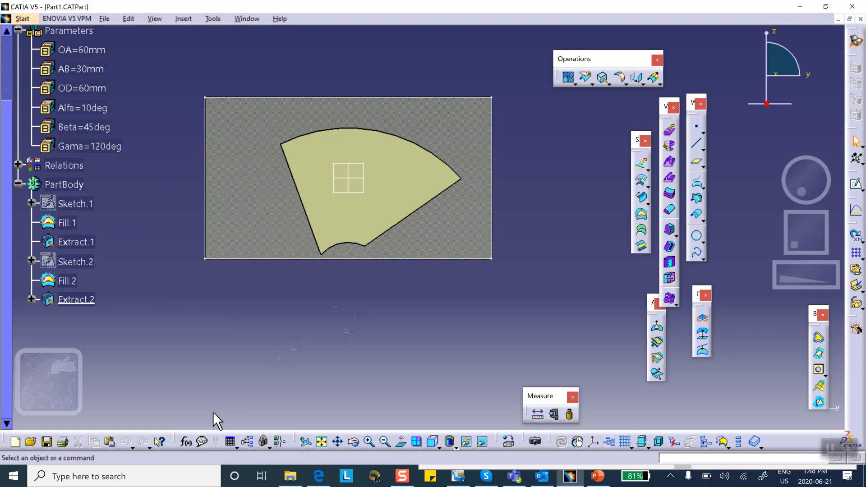
left_click(186, 443)
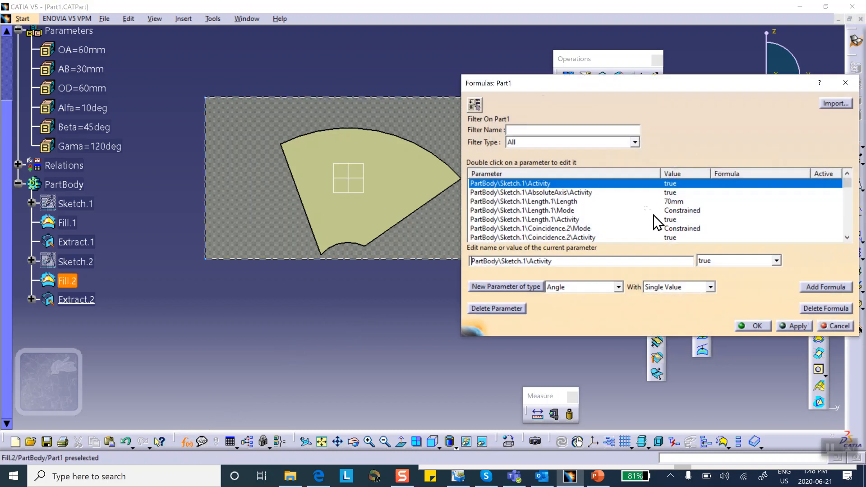
left_click(618, 288)
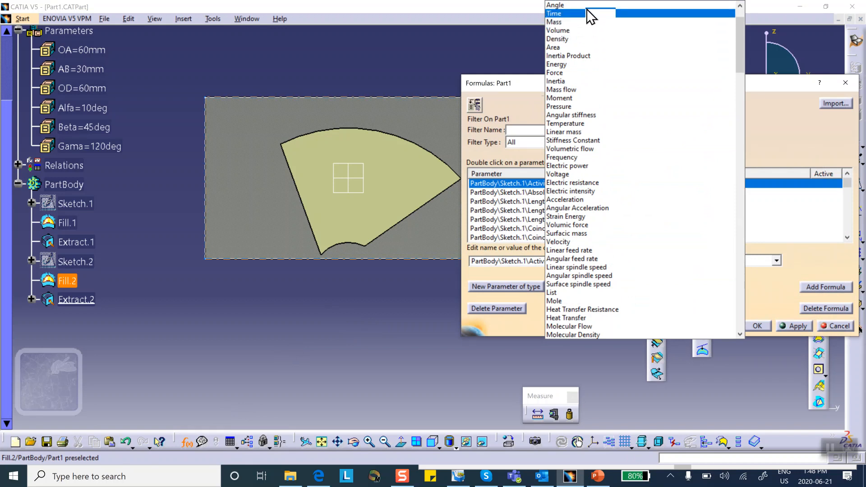
left_click(652, 15)
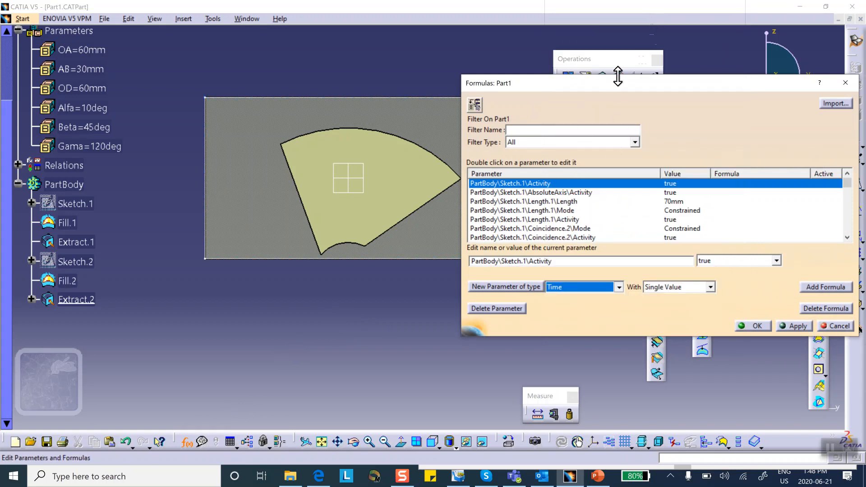
left_click_drag(613, 90, 456, 166)
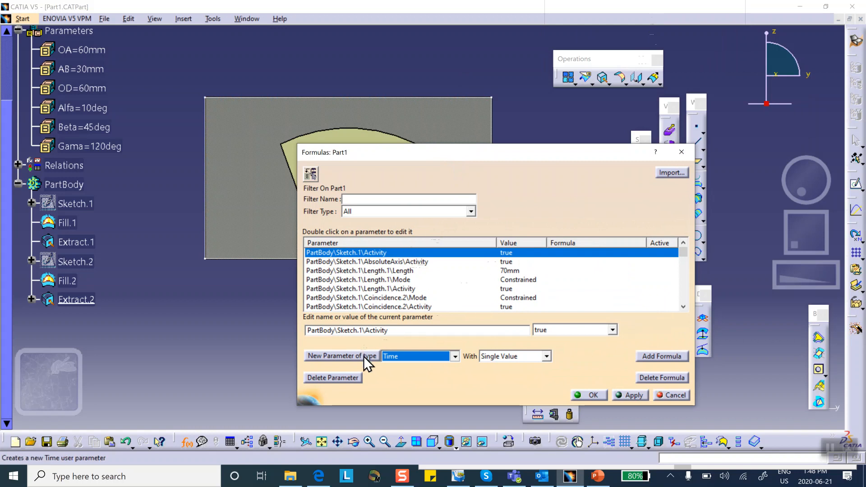
left_click(455, 357)
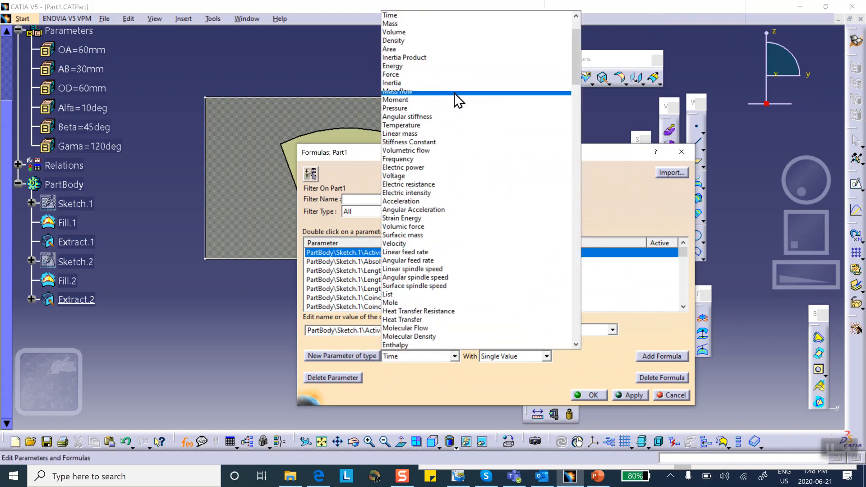
scroll(455, 29, "up", 2)
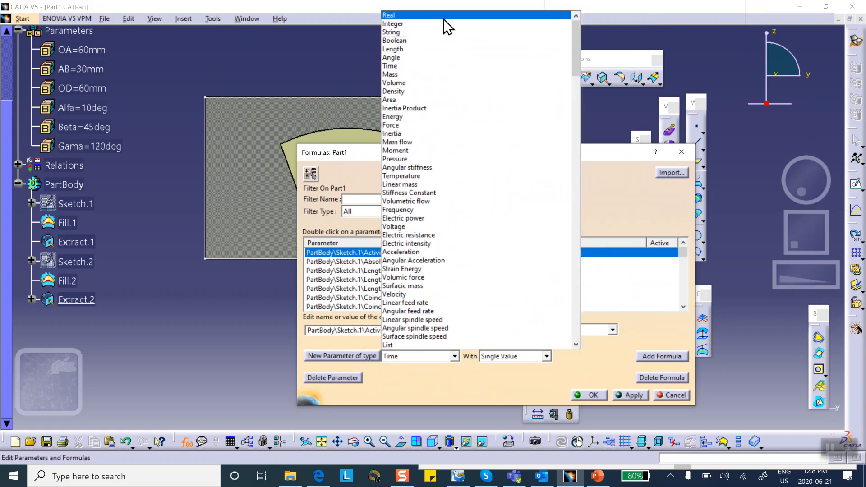
left_click(443, 17)
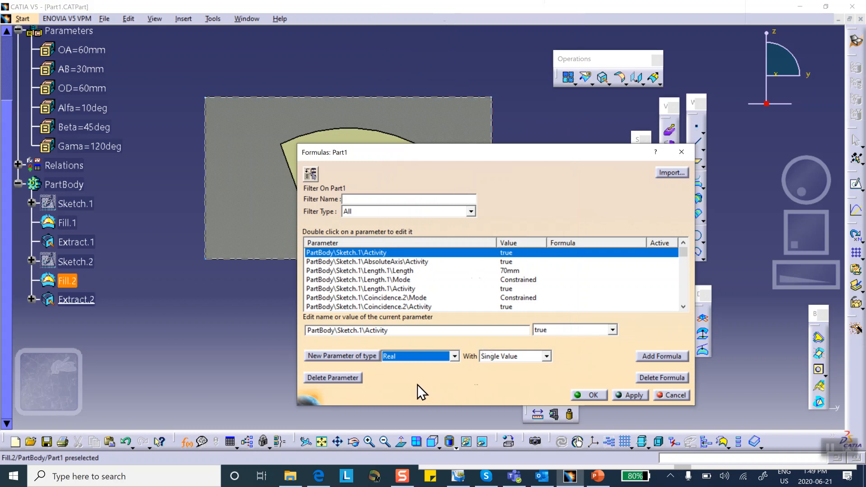
left_click(340, 356)
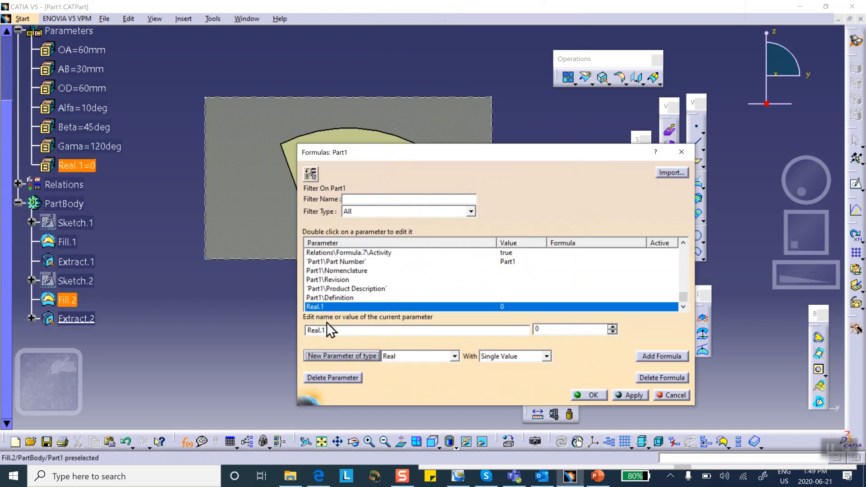
left_click_drag(329, 329, 296, 328)
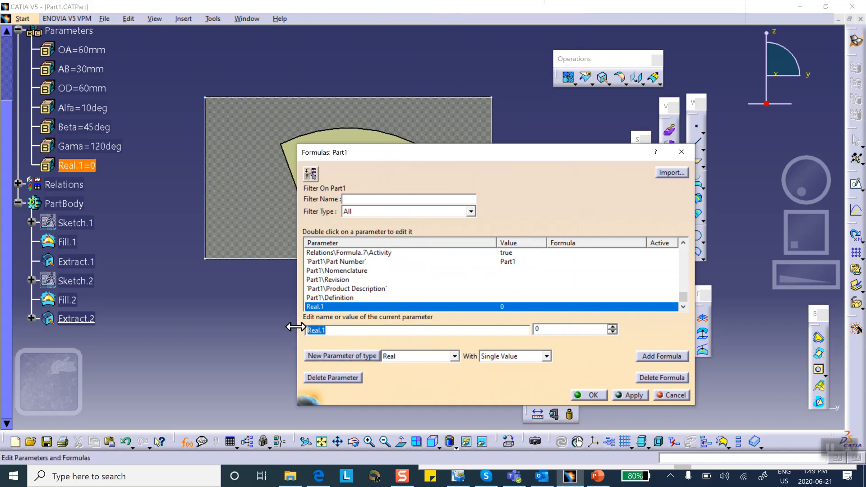
type("percentage-area")
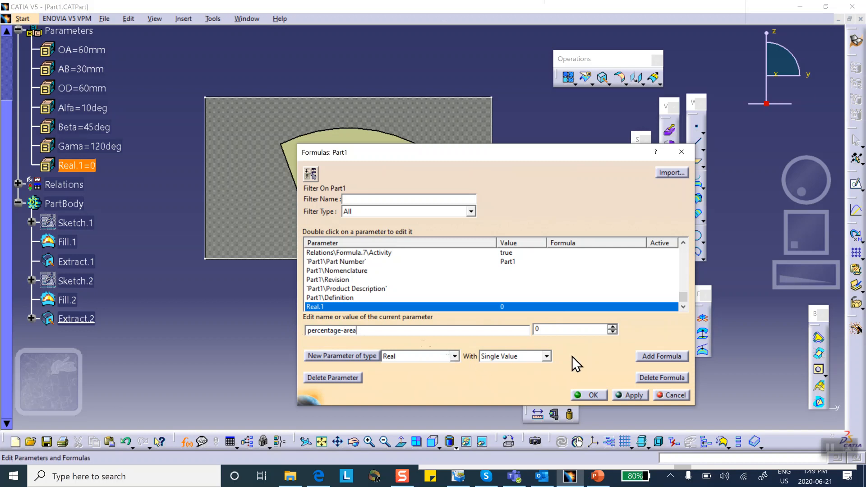
Start a formula for percentage-area with the surface area measure of Fill.1.
left_click(653, 358)
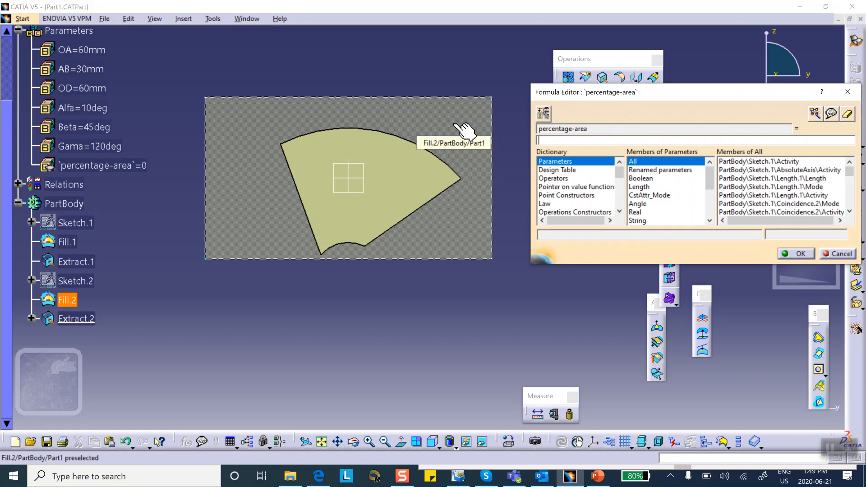
left_click_drag(622, 175, 621, 193)
left_click(558, 179)
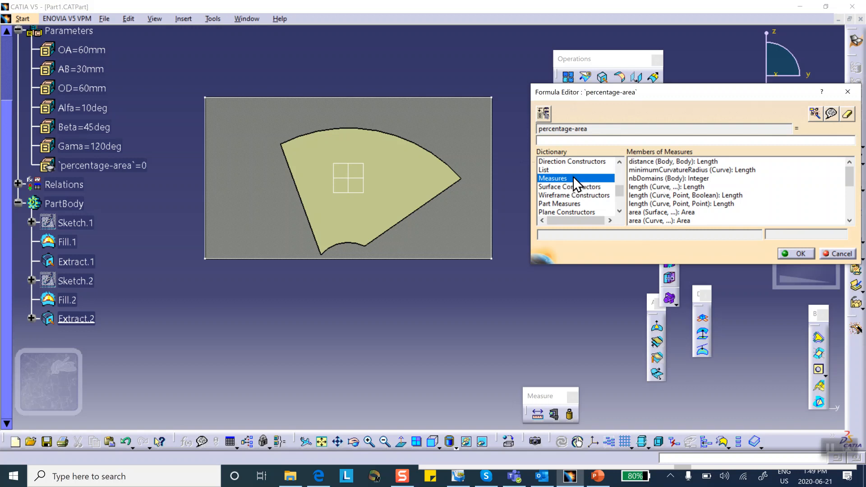
scroll(623, 176, "down", 2)
scroll(586, 179, "up", 3)
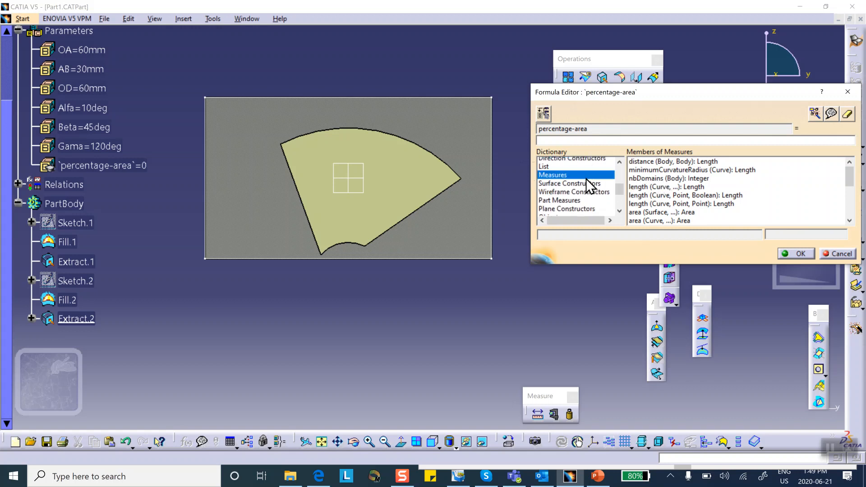
scroll(586, 178, "down", 3)
scroll(678, 177, "down", 3)
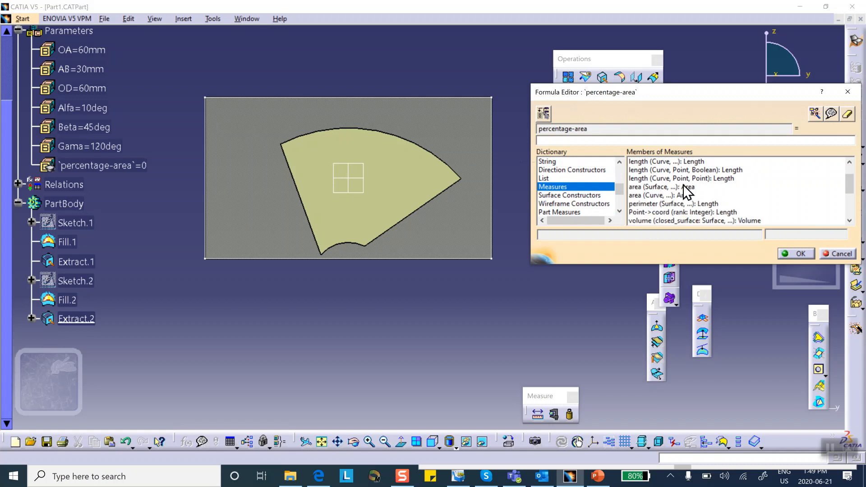
double_click(659, 188)
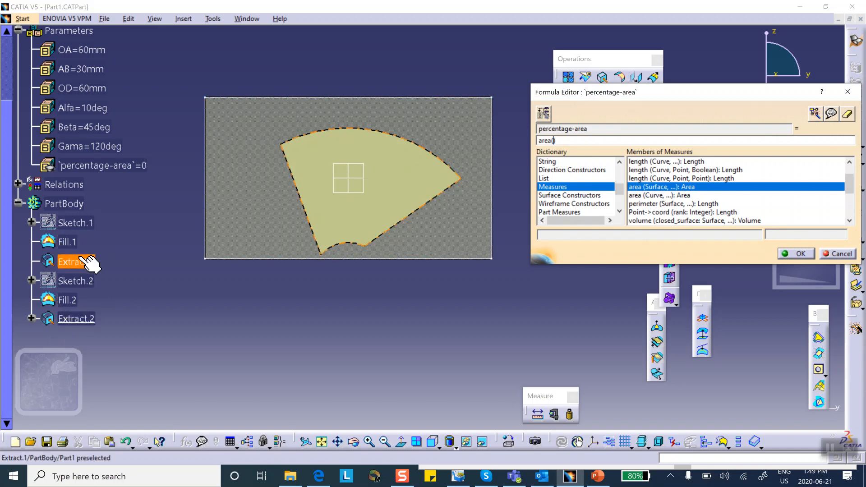
left_click(70, 244)
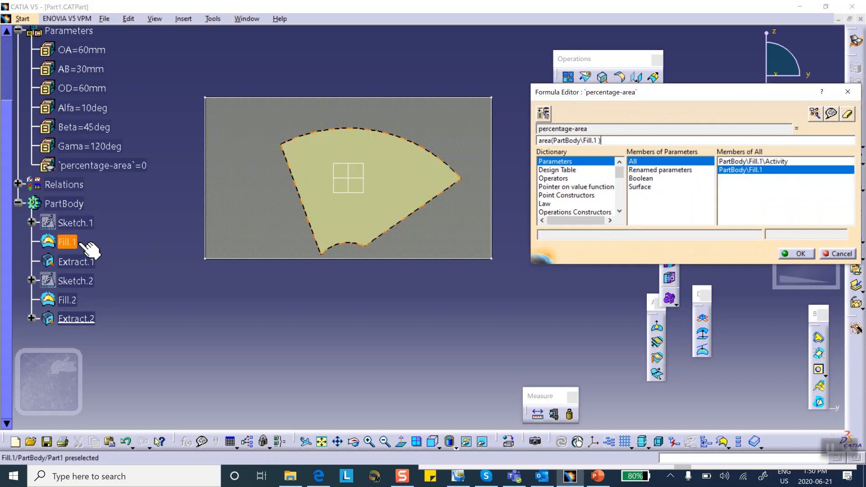
Divide the Fill.1 area in the formula by the surface area measure of Fill.2.
type("/")
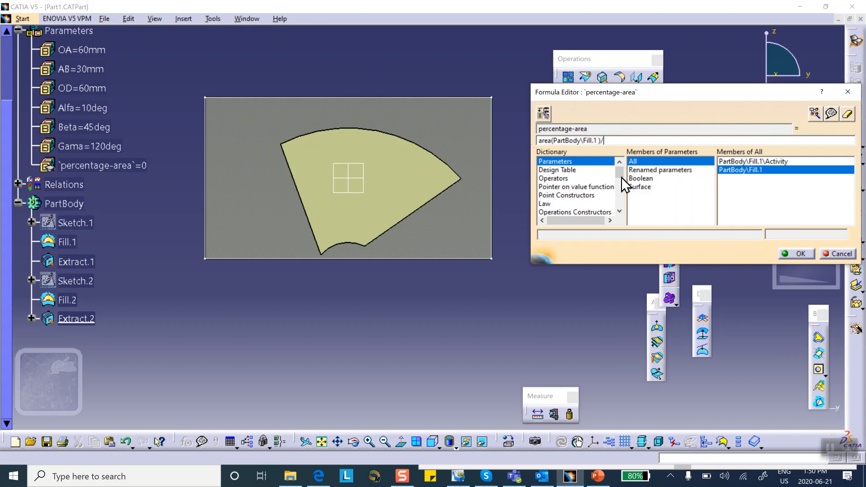
left_click_drag(621, 172, 620, 186)
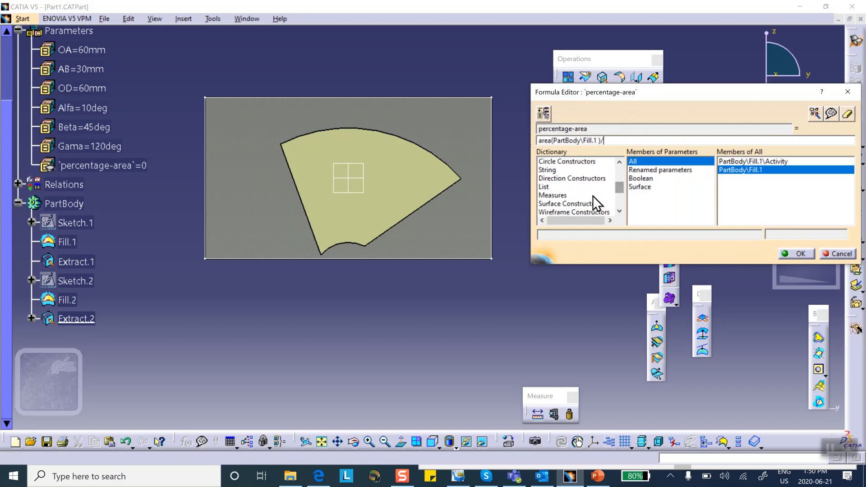
left_click(574, 195)
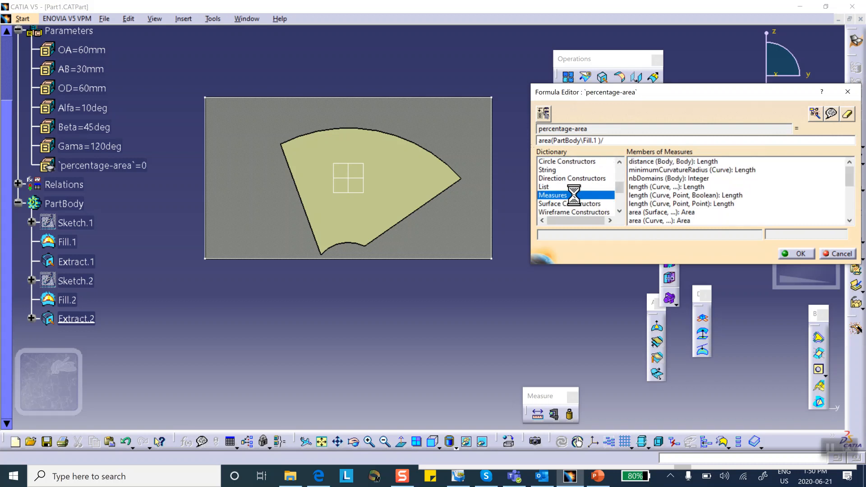
double_click(664, 212)
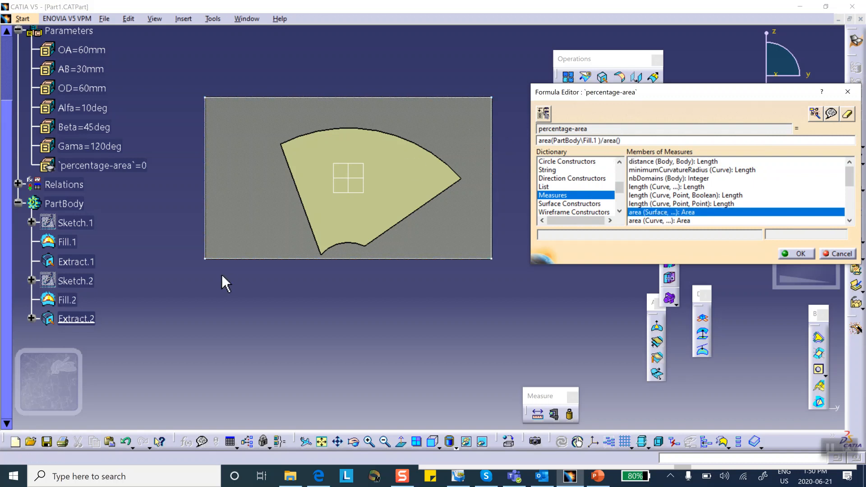
left_click(67, 299)
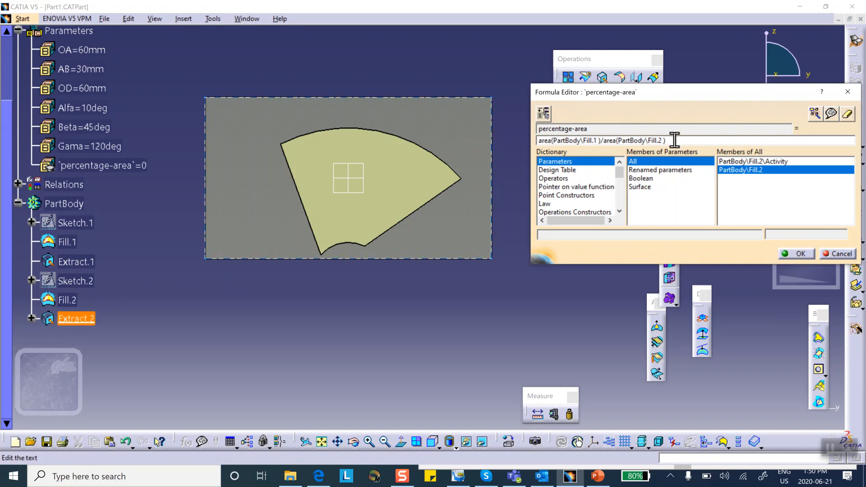
Multiply the area ratio in the percentage-area formula by 100 and accept it with automatic updating on global Update.
type("*")
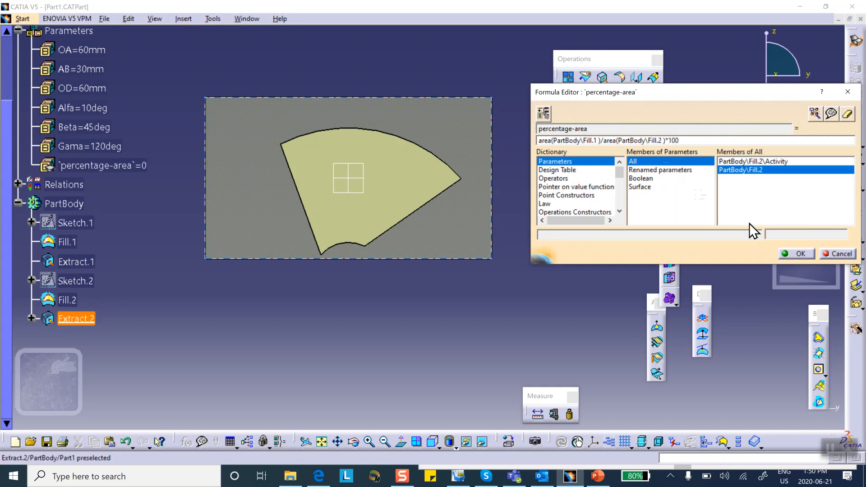
left_click(797, 254)
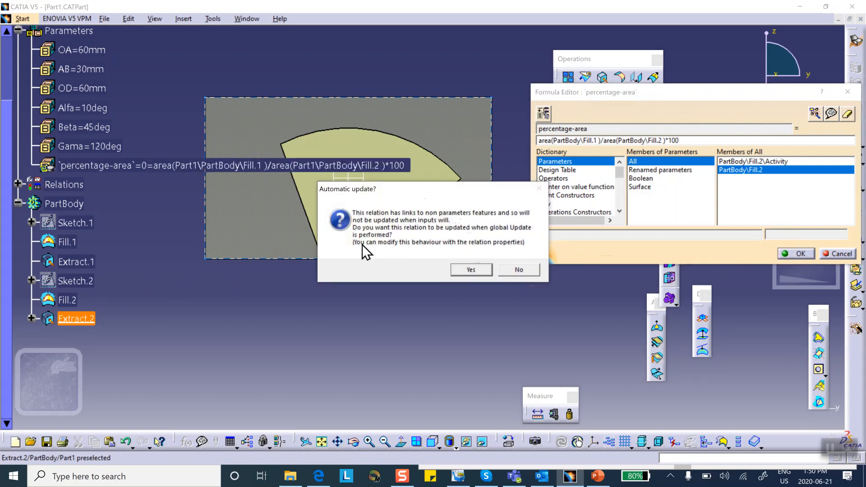
left_click(467, 269)
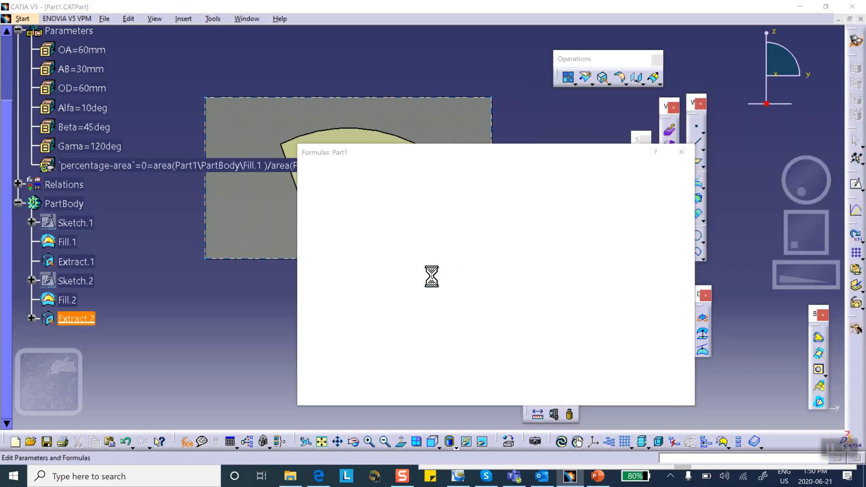
left_click_drag(428, 155, 451, 139)
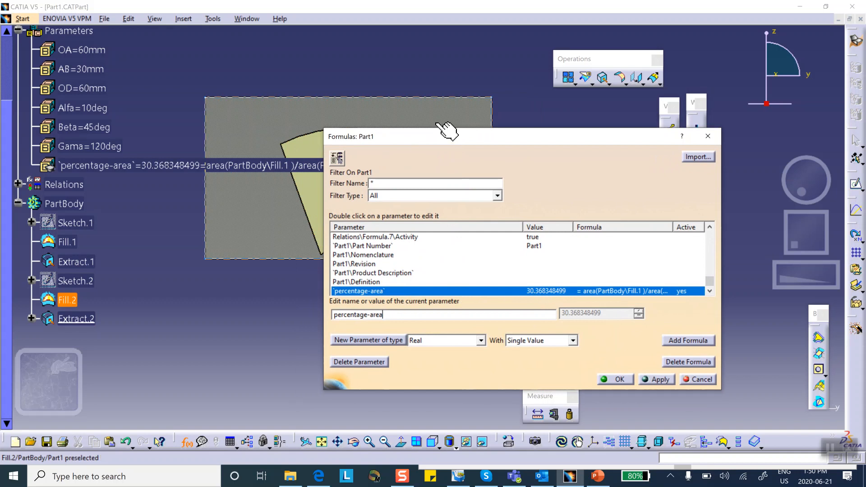
left_click_drag(432, 134, 453, 85)
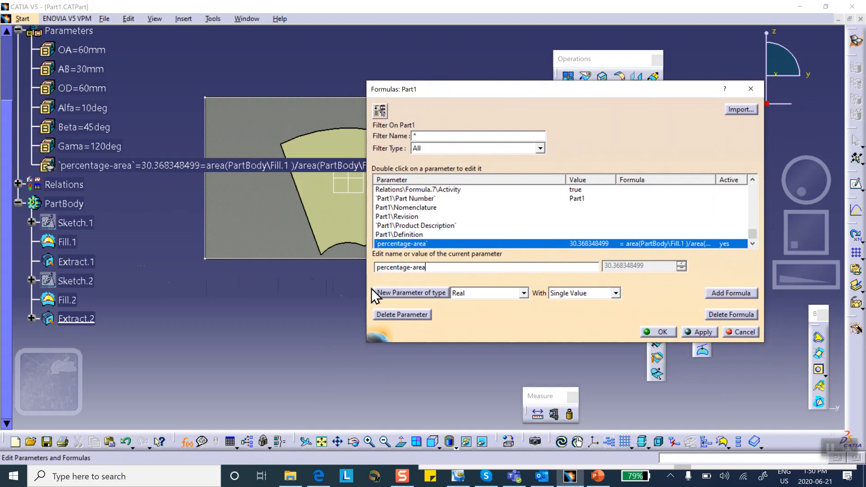
Create a single-value parameter of type Length and name it distance-between-boundaries.
left_click(524, 293)
left_click(519, 275)
left_click(525, 293)
scroll(519, 280, "up", 9)
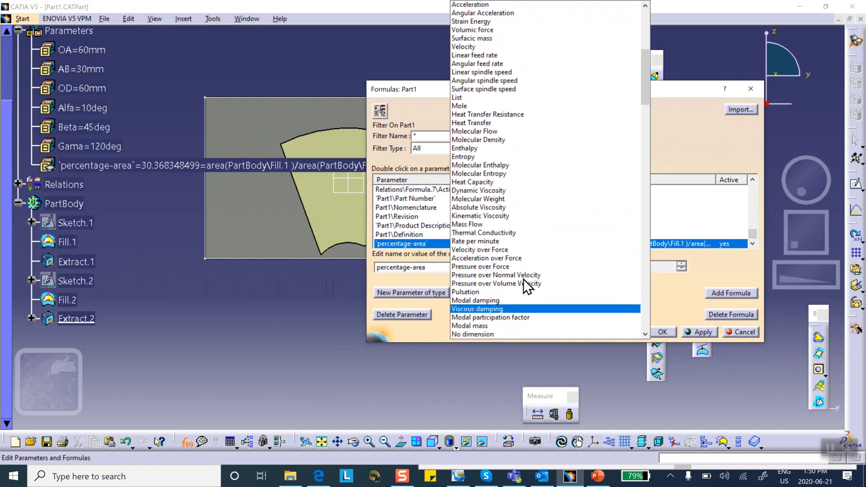
scroll(505, 257, "up", 3)
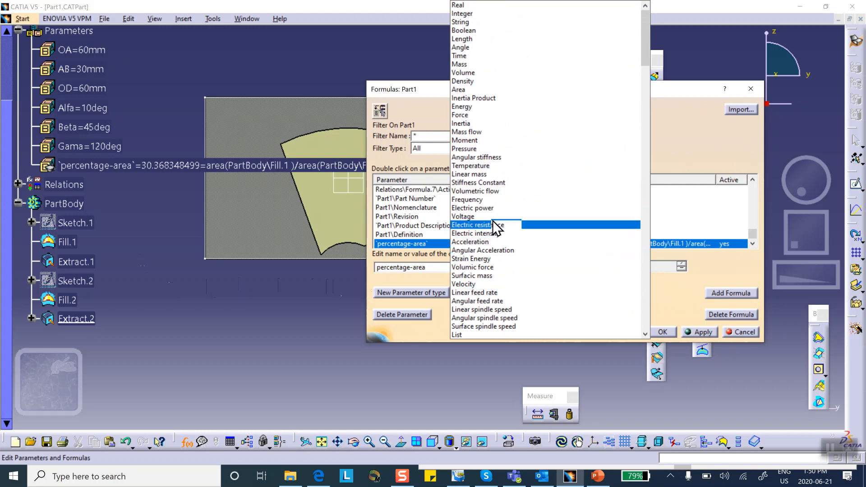
left_click(469, 39)
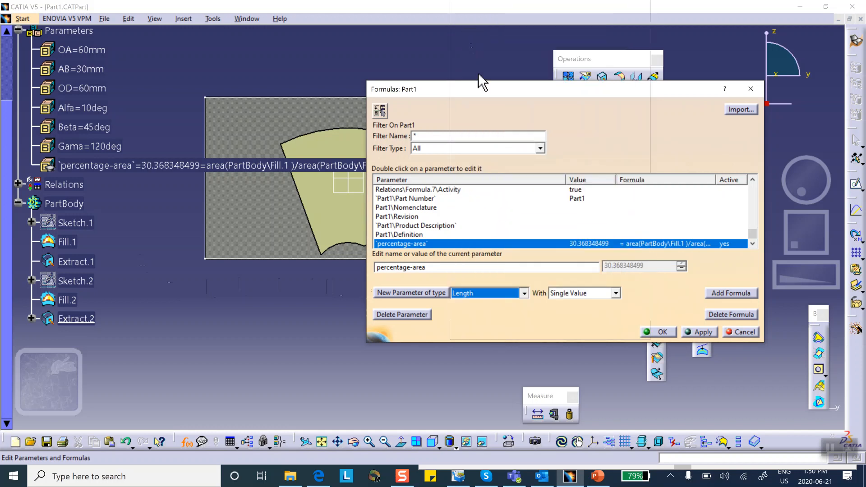
left_click(415, 295)
left_click_drag(408, 267, 372, 267)
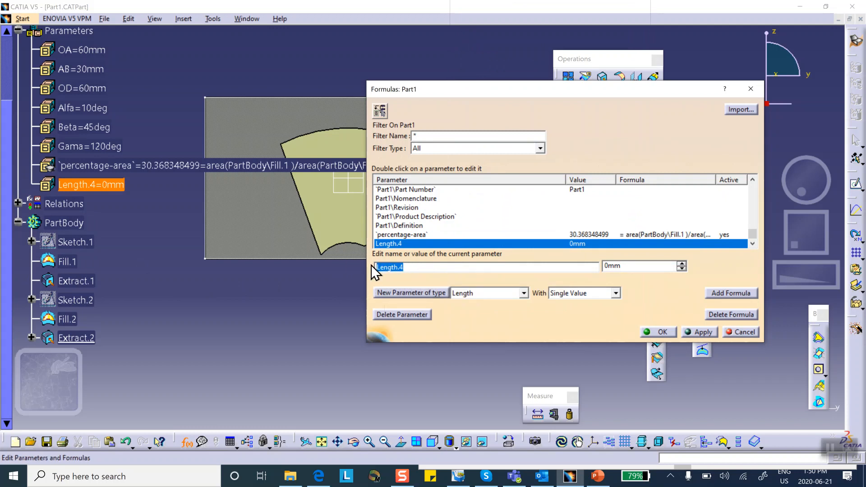
type("d")
type("istance-between-boundaries")
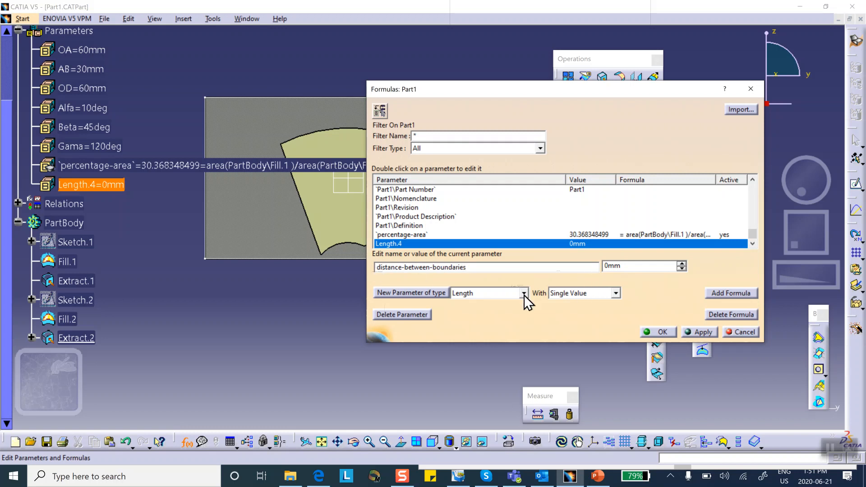
Start a formula for distance-between-boundaries with the body-to-body distance measure and a comma separating its two arguments.
left_click(737, 293)
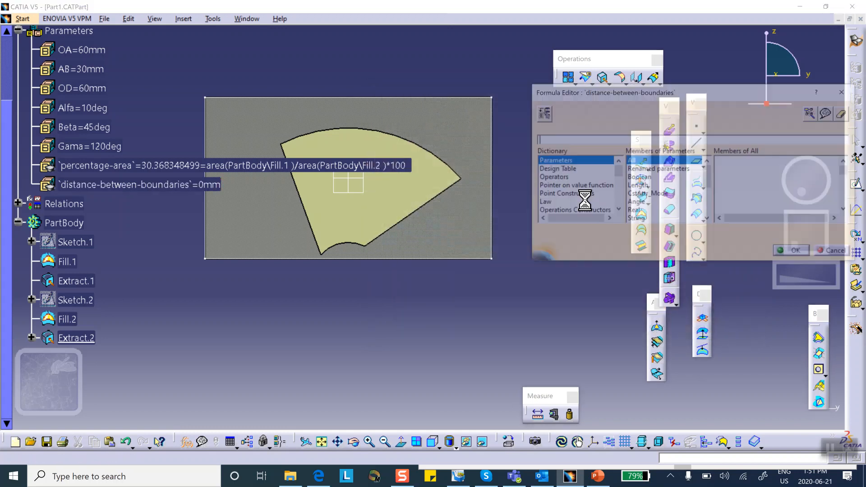
left_click_drag(619, 174, 618, 191)
left_click(551, 196)
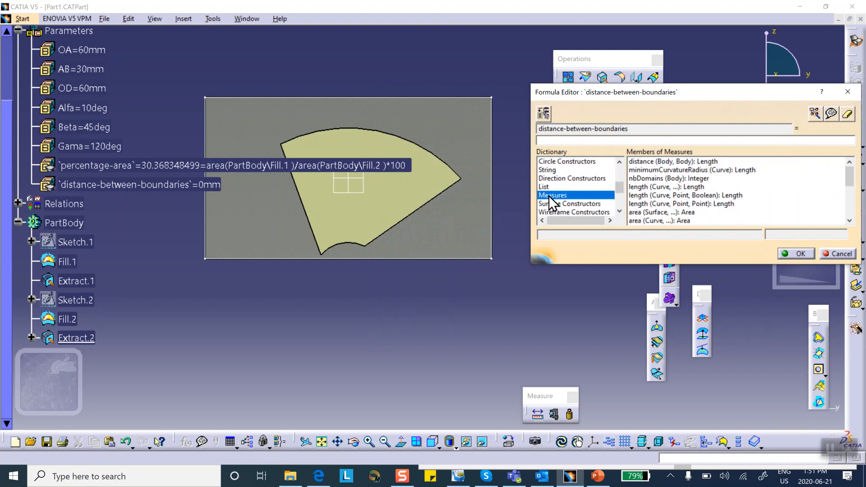
double_click(670, 163)
type(",")
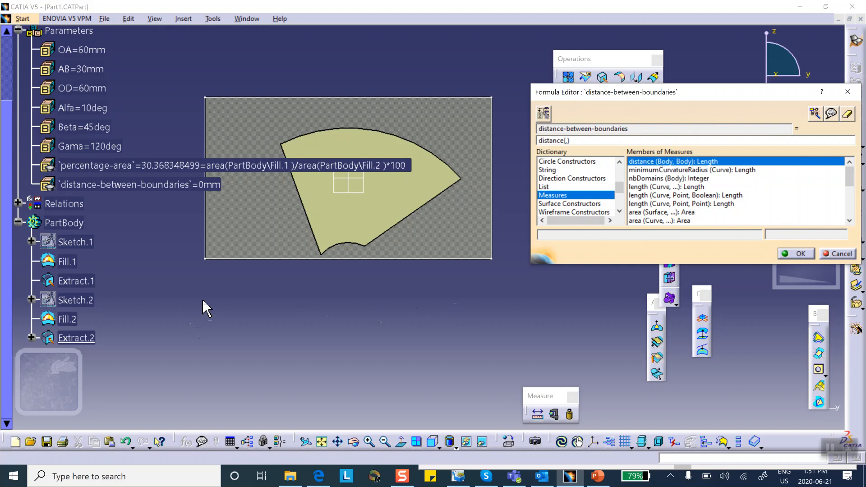
Complete the distance formula with Extract.1 and Extract.2, accept it with automatic updating on global Update, and save the part.
left_click(90, 281)
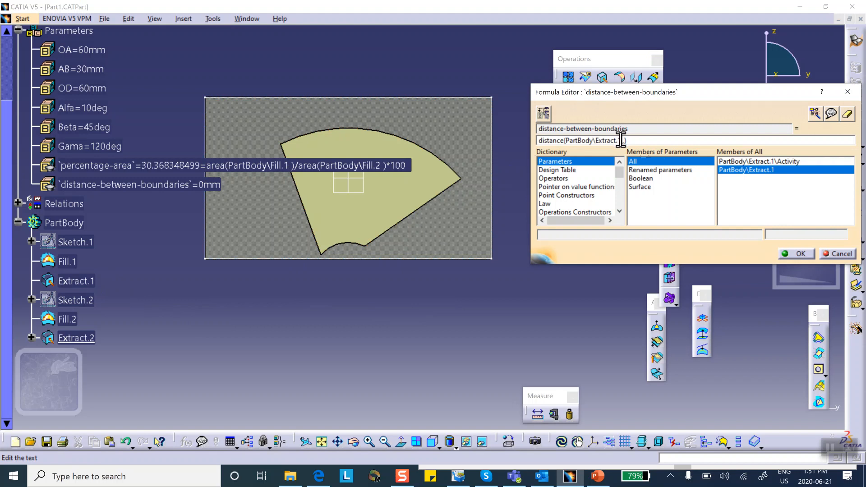
left_click(624, 141)
type(",")
left_click(92, 338)
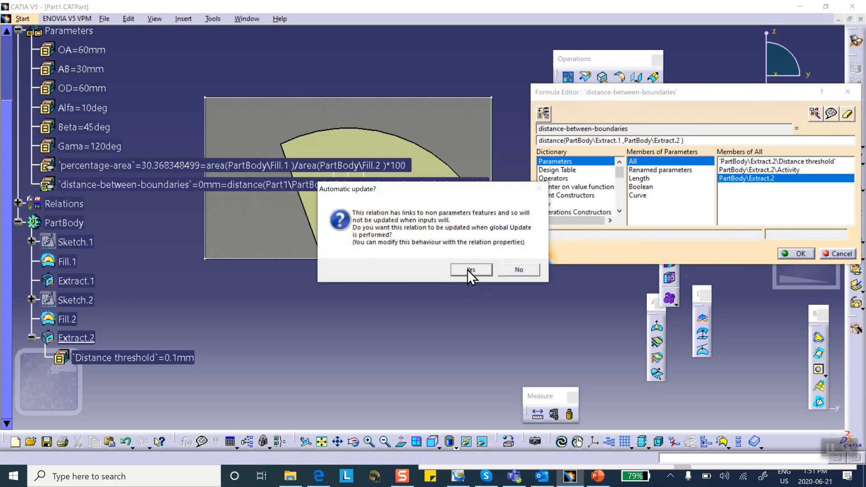
left_click(467, 270)
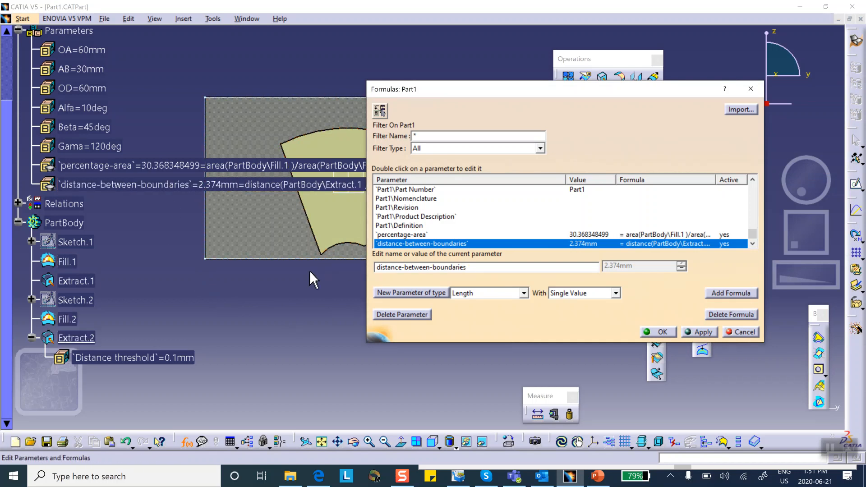
left_click(659, 331)
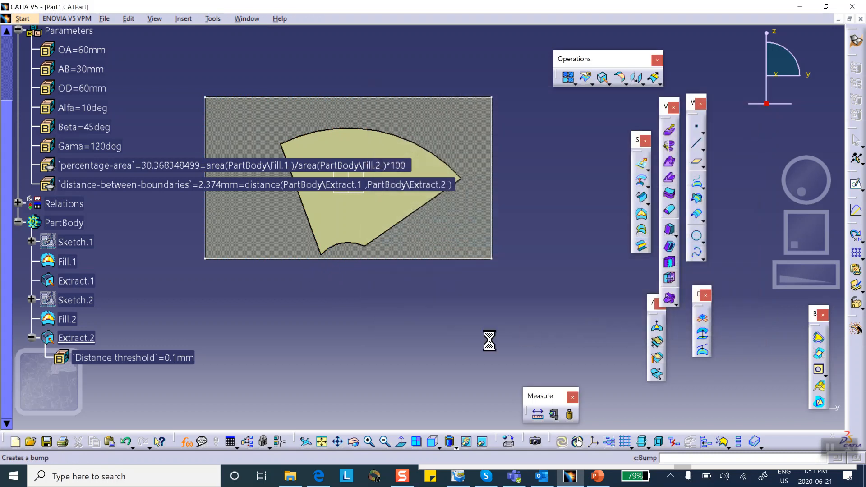
left_click(45, 441)
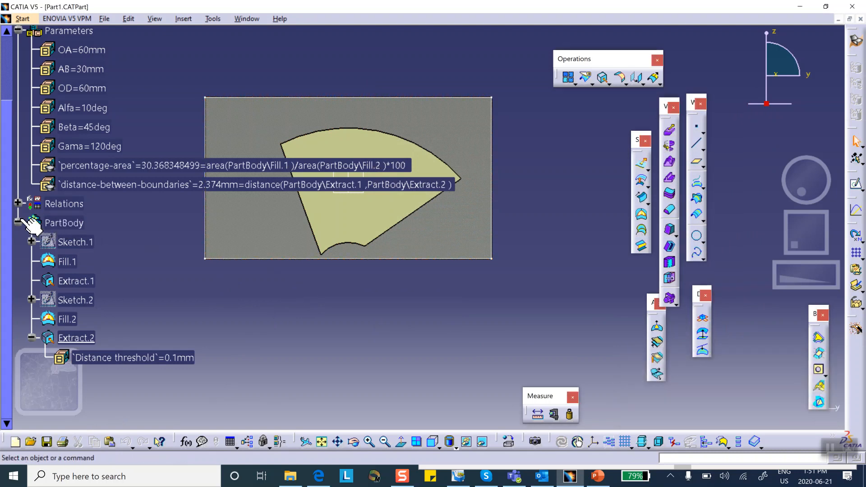
Review the formulas under Relations and switch to the Product Engineering Optimizer workbench.
left_click(18, 204)
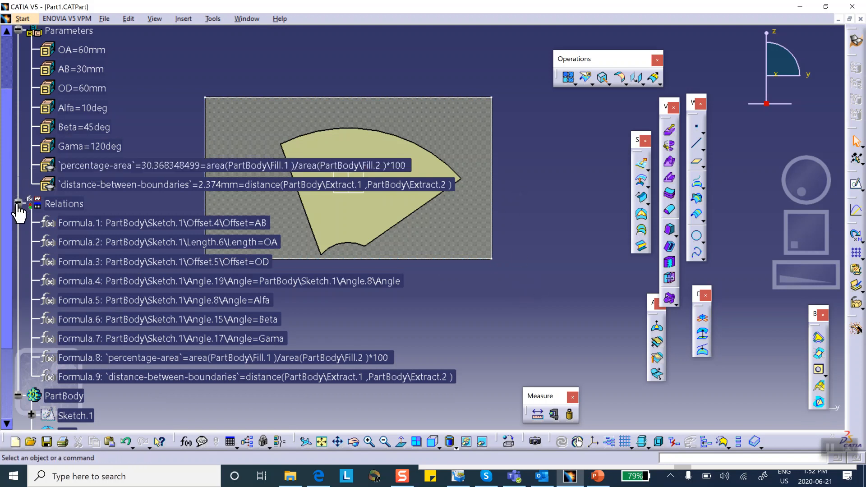
left_click(18, 203)
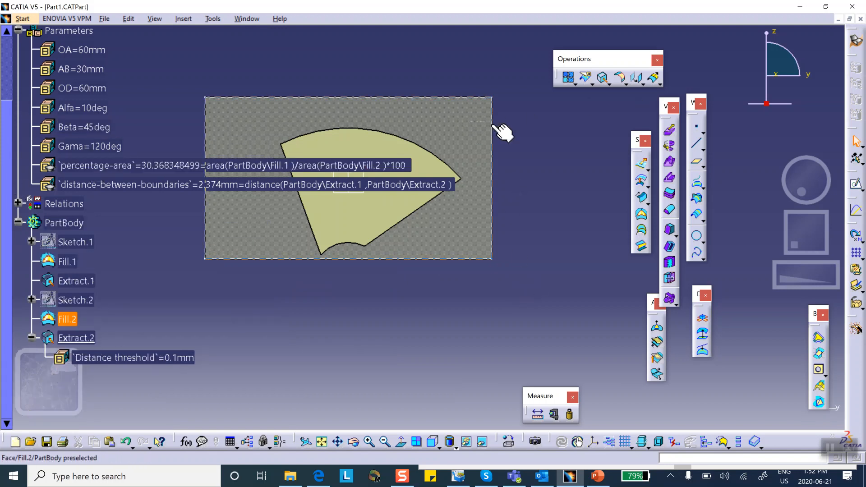
left_click(26, 18)
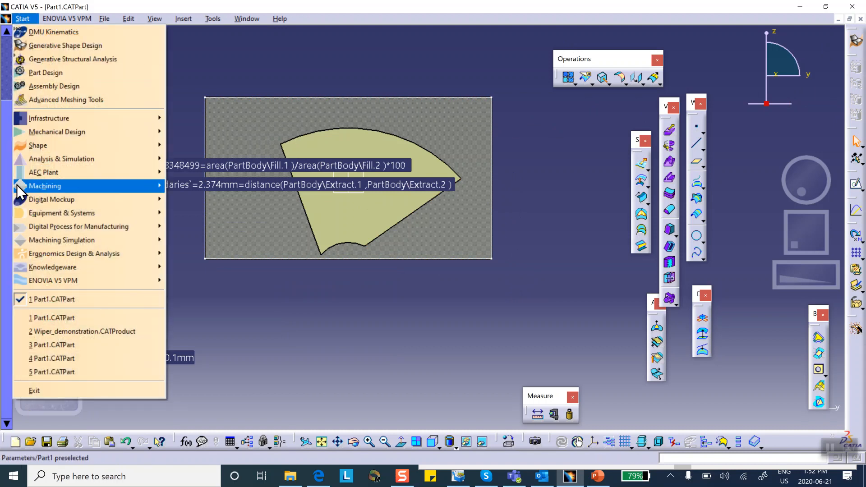
mouse_move(32, 266)
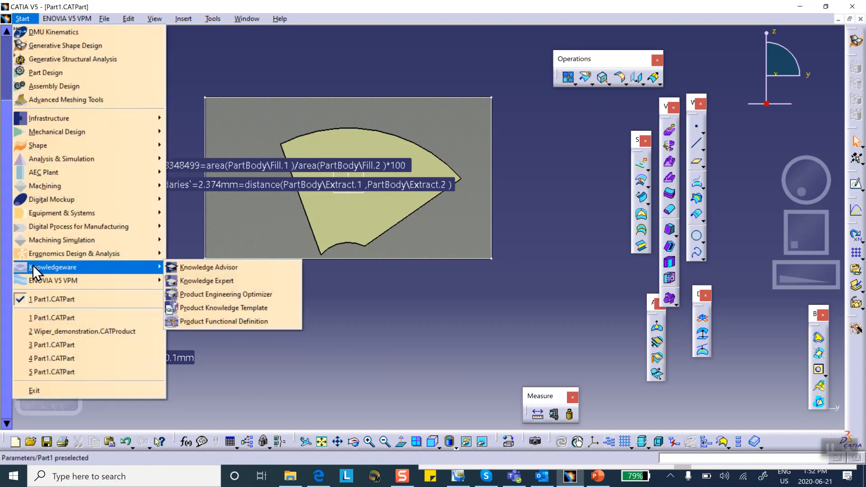
left_click(215, 295)
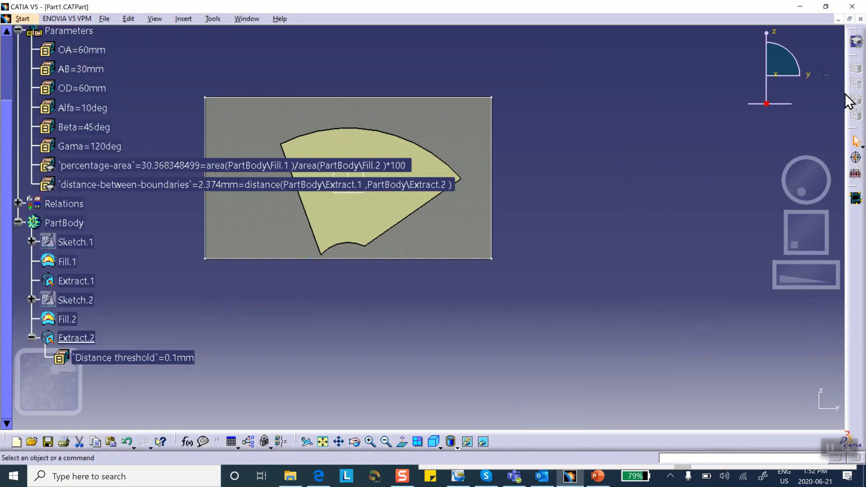
Start a new optimization of type Maximization with percentage-area as the optimized parameter.
left_click(856, 159)
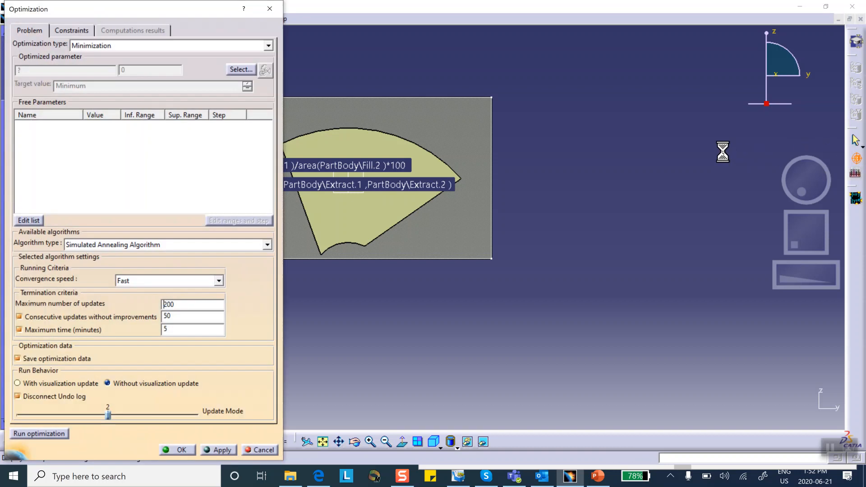
left_click_drag(173, 12, 654, 17)
left_click(732, 48)
left_click(729, 66)
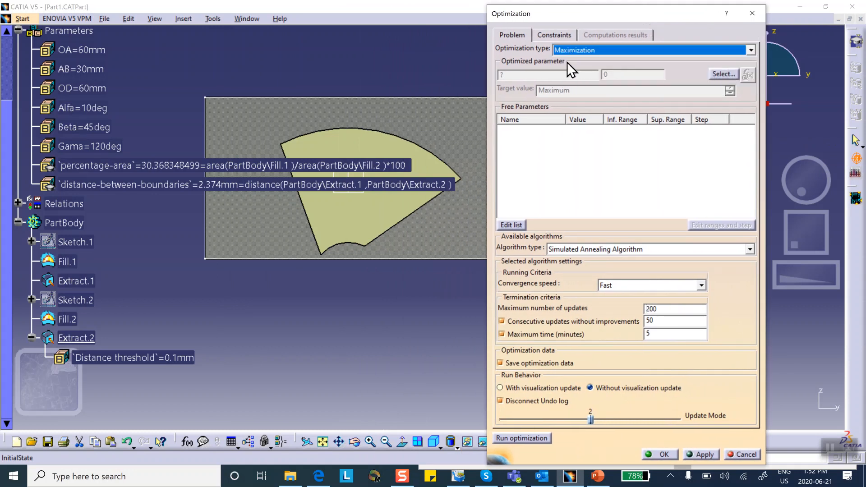
left_click(563, 144)
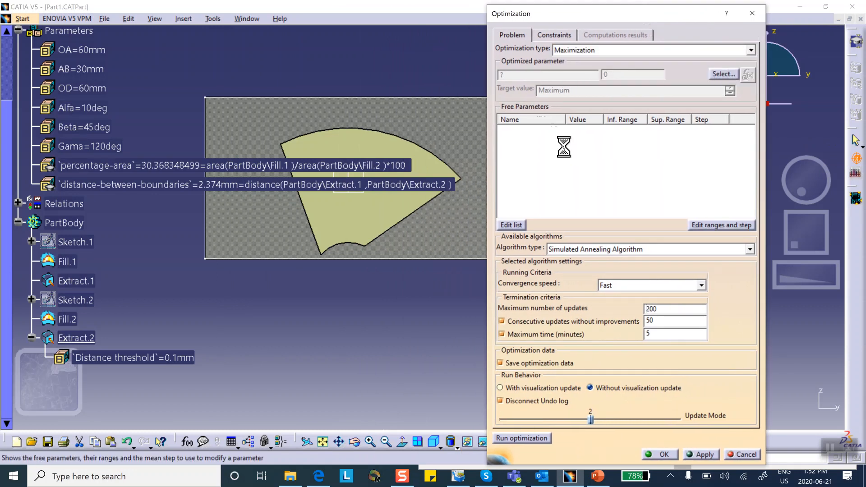
left_click(721, 74)
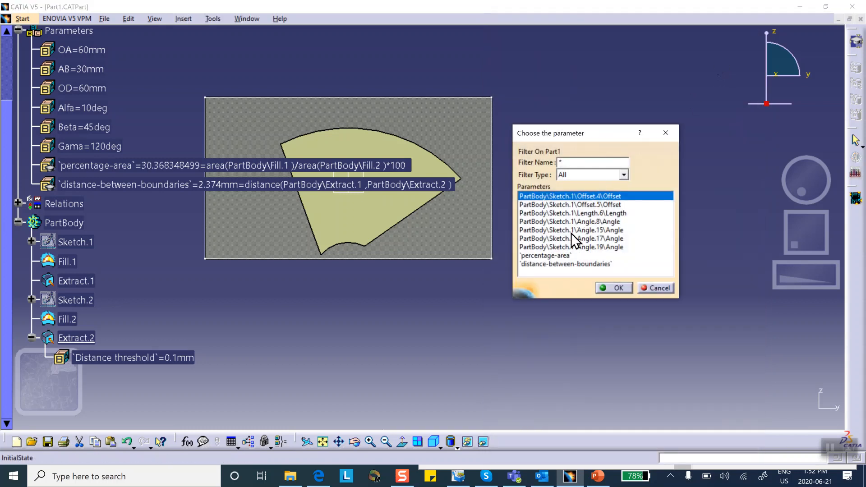
double_click(544, 255)
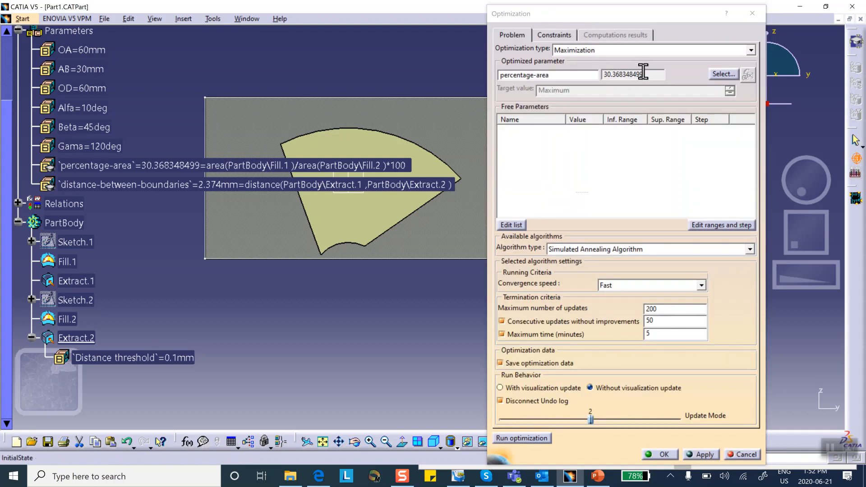
left_click(598, 159)
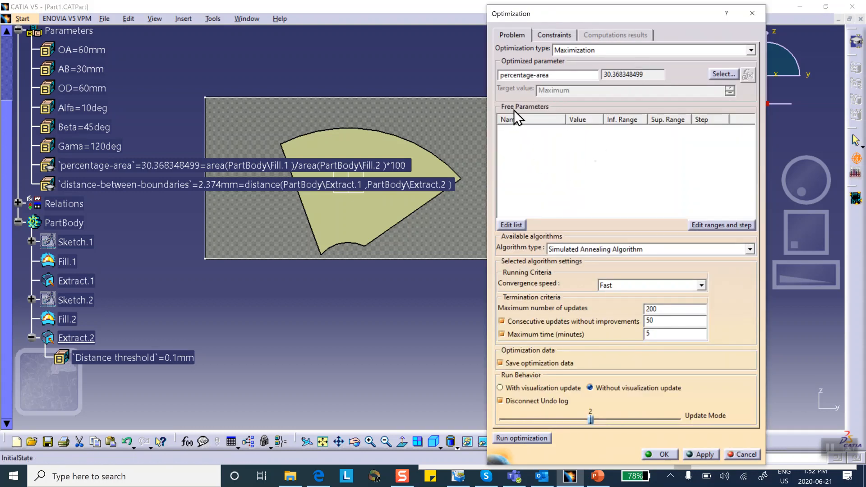
Add OA, AB, OD, Alfa, Beta and Gama to the optimization's free parameters.
left_click(510, 224)
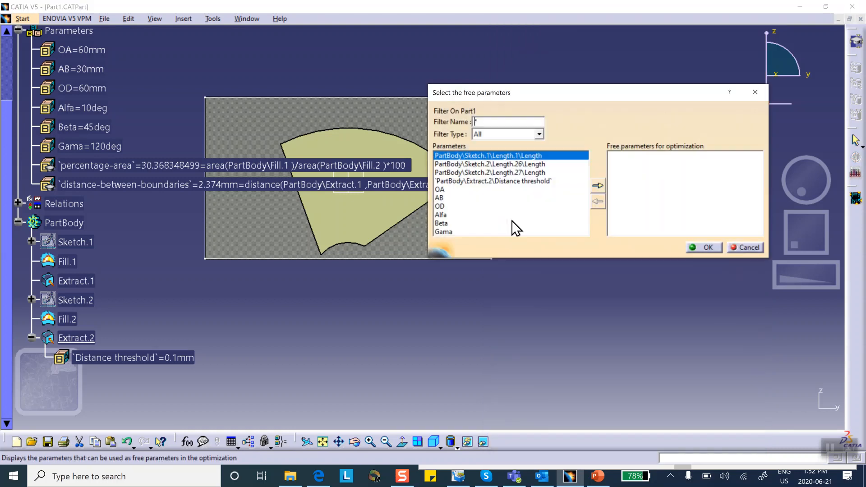
left_click_drag(525, 93, 557, 79)
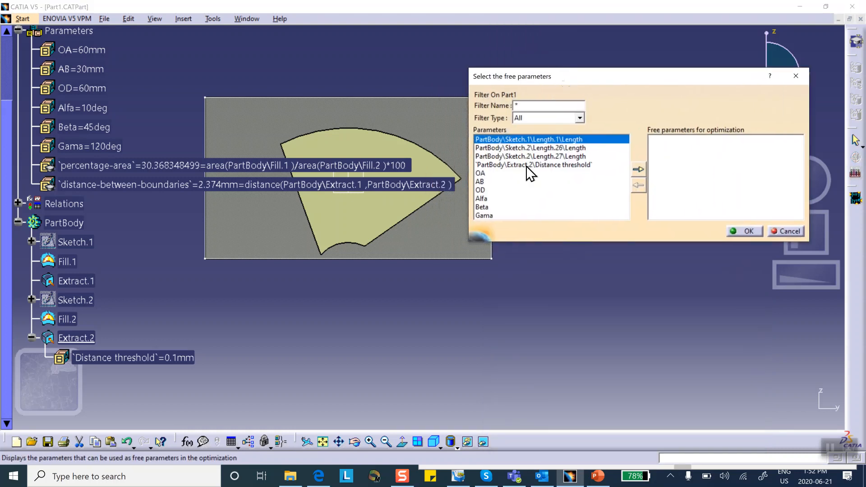
left_click(481, 173)
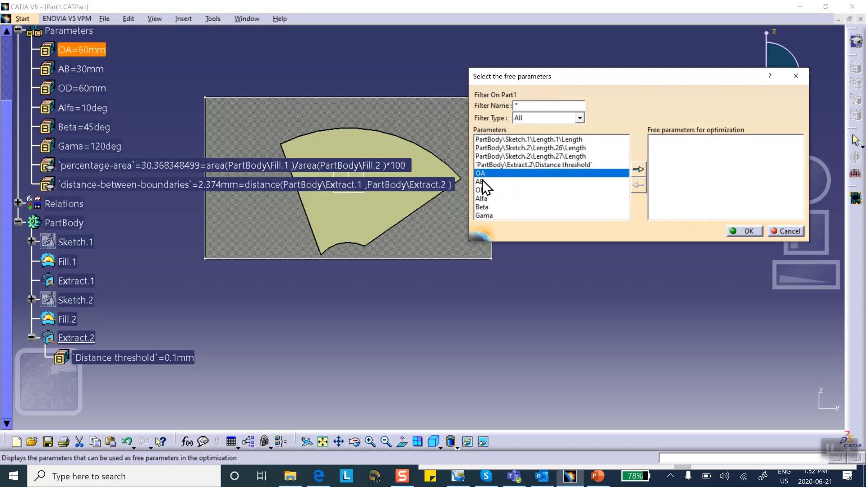
left_click(480, 182, "ctrl")
left_click(481, 190, "ctrl")
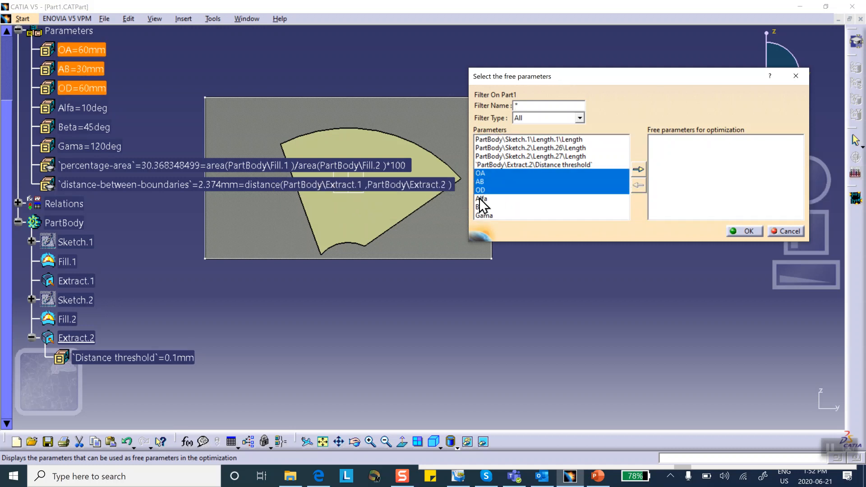
left_click(481, 198, "ctrl")
left_click(480, 208, "ctrl")
left_click(481, 215, "ctrl")
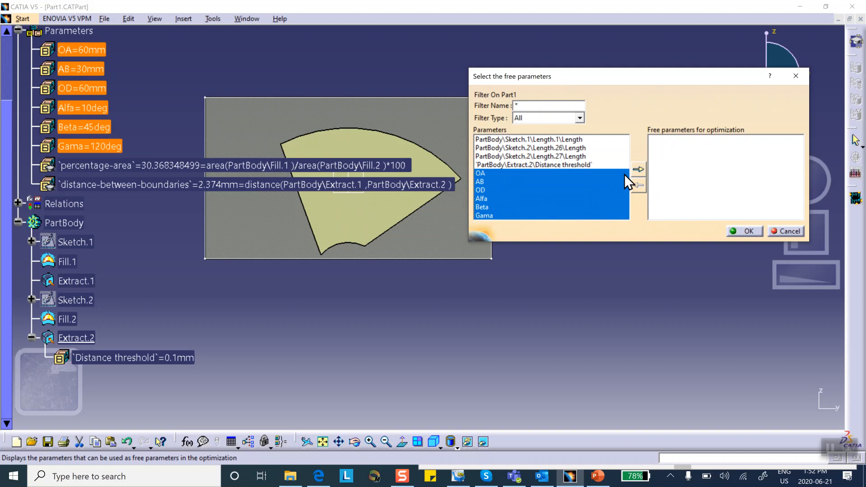
left_click(638, 169)
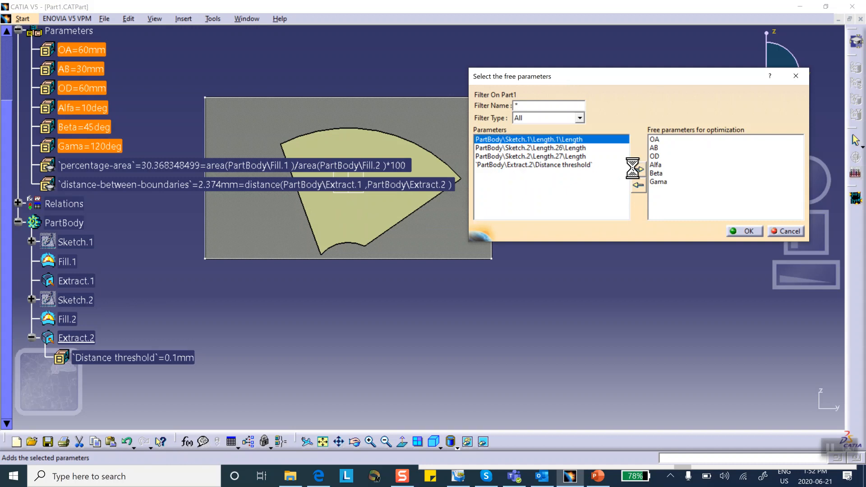
Accept the free parameter list and enable the inferior range, superior range and step for OA.
left_click(745, 230)
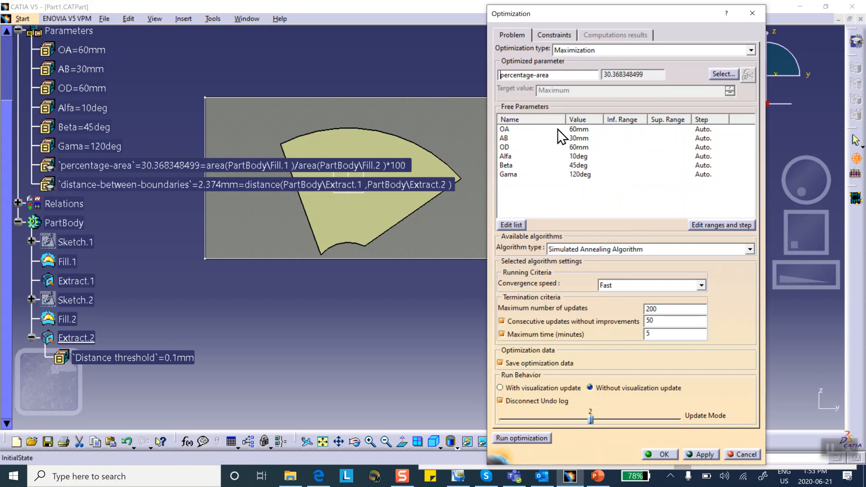
double_click(579, 129)
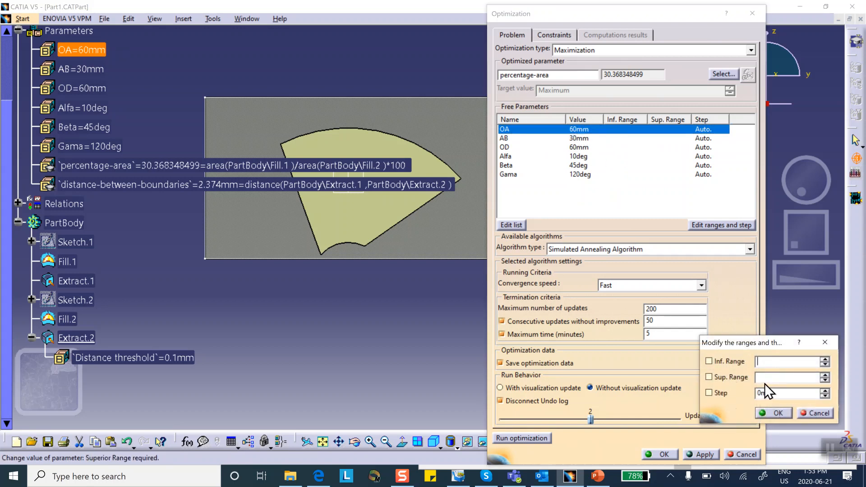
left_click(708, 361)
left_click(709, 377)
left_click(709, 393)
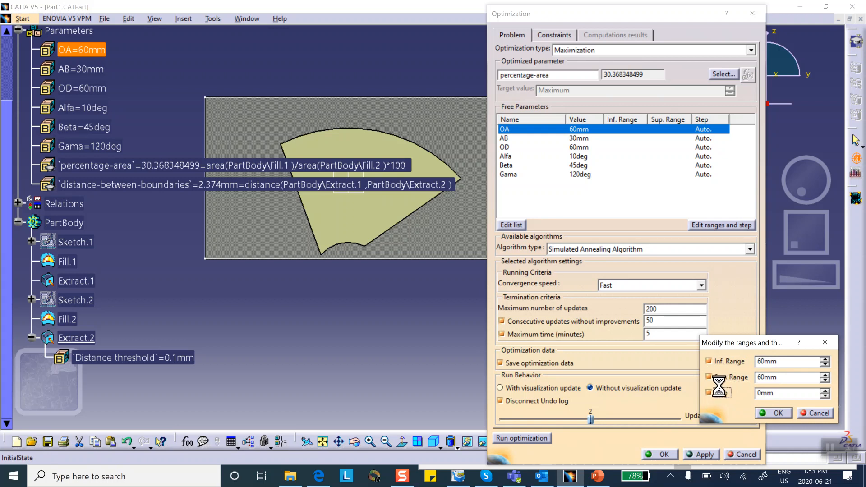
left_click_drag(779, 375, 736, 374)
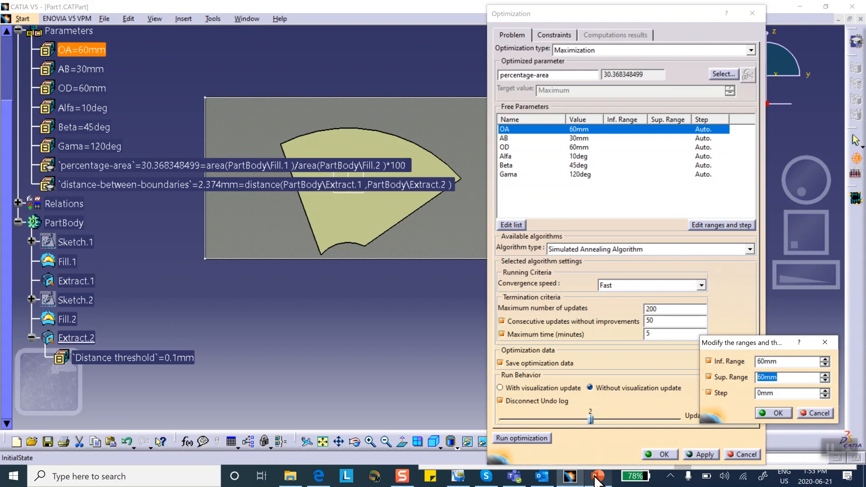
Check OA's allowed range on the PowerPoint slide and set its inferior range to 55 mm in CATIA.
mouse_move(598, 479)
left_click(599, 418)
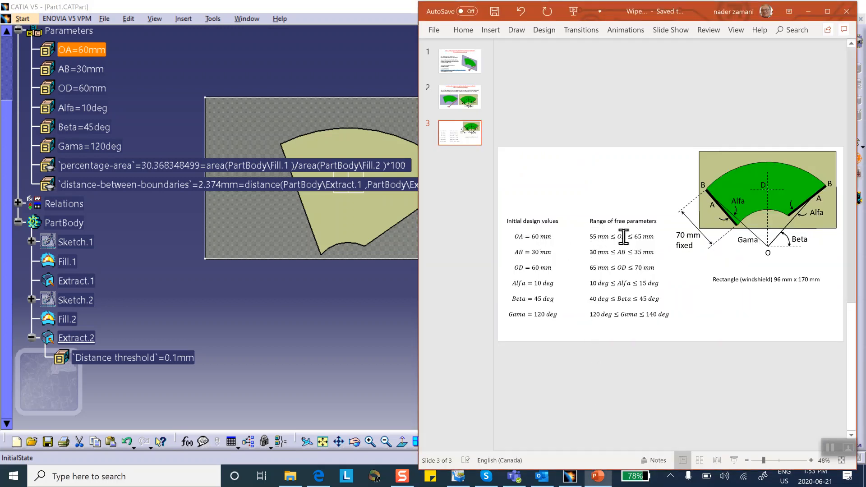
left_click(810, 13)
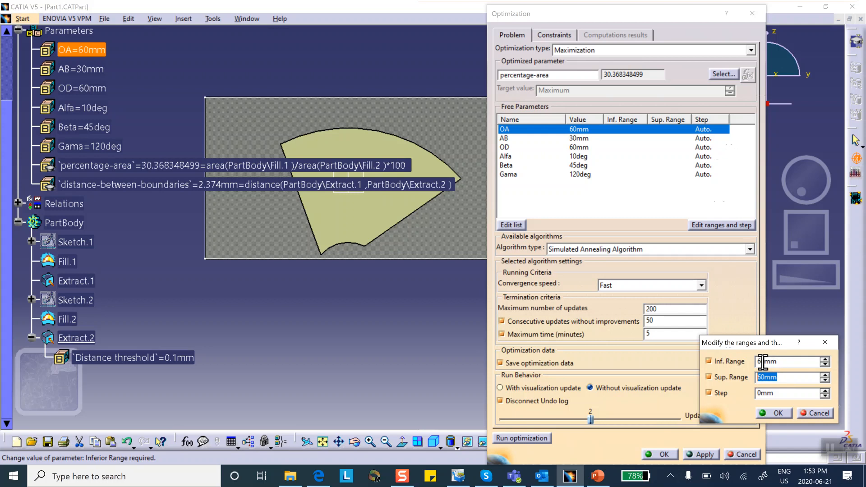
left_click_drag(764, 361, 753, 361)
type("5")
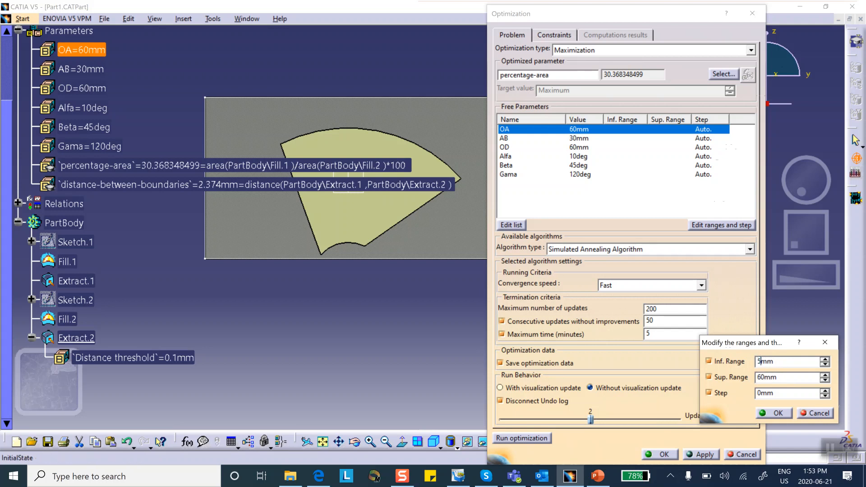
type("0")
key("Delete")
left_click(603, 470)
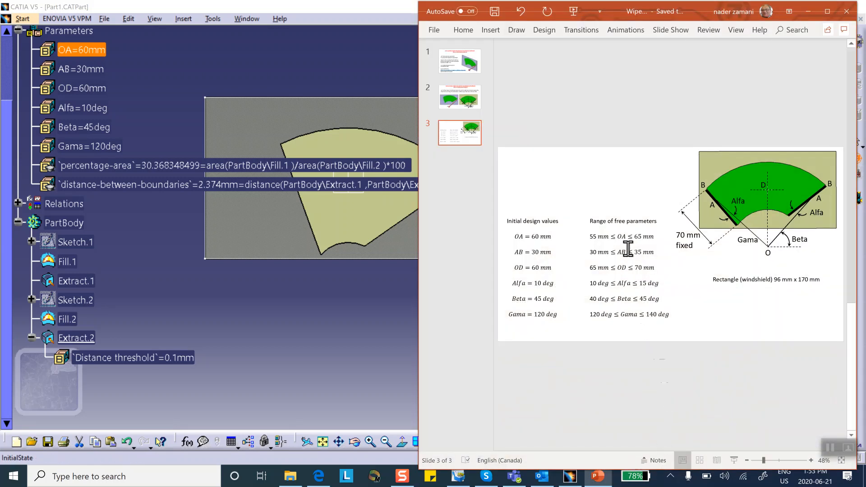
left_click(807, 11)
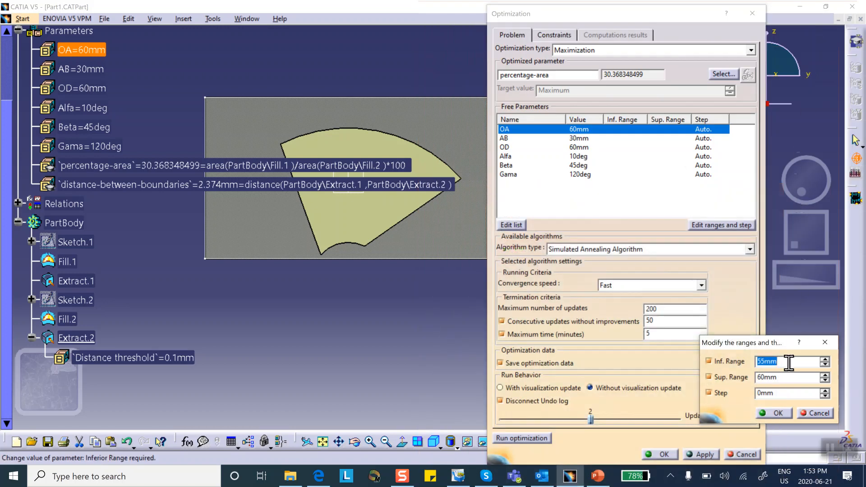
Set OA's superior range to 65 mm and its step to 1 mm, and accept the ranges.
left_click(764, 377)
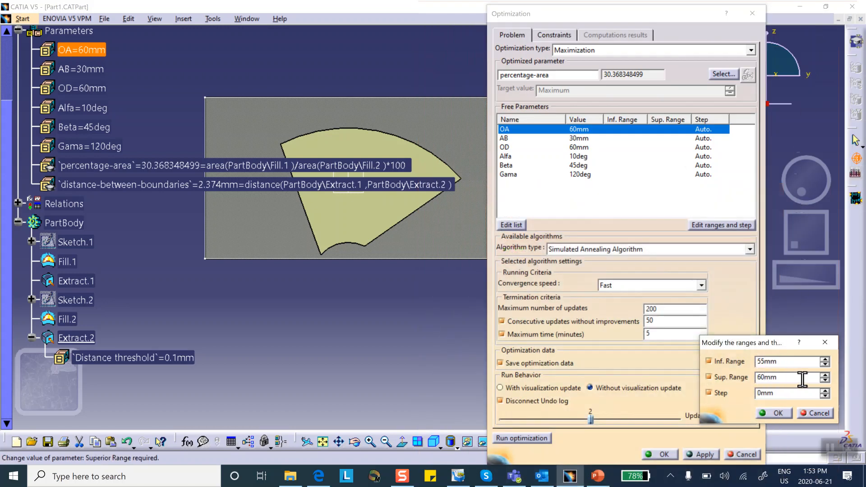
key("BackSpace")
type("5")
double_click(760, 393)
type("1")
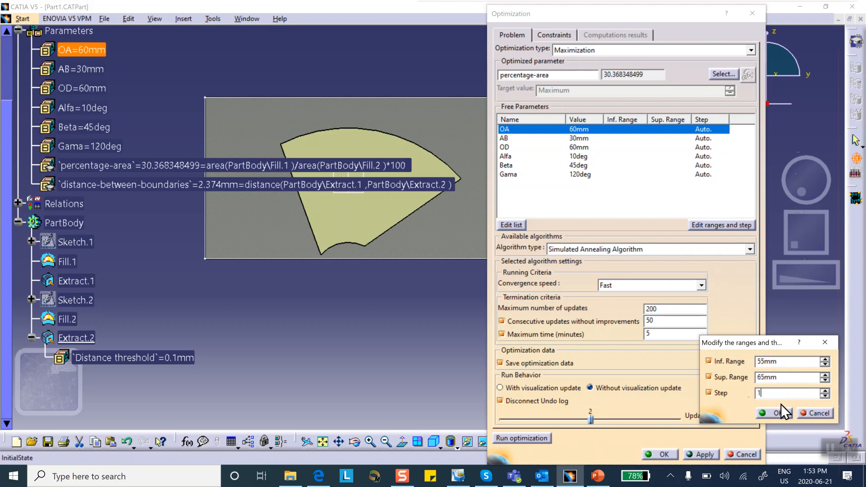
left_click(776, 410)
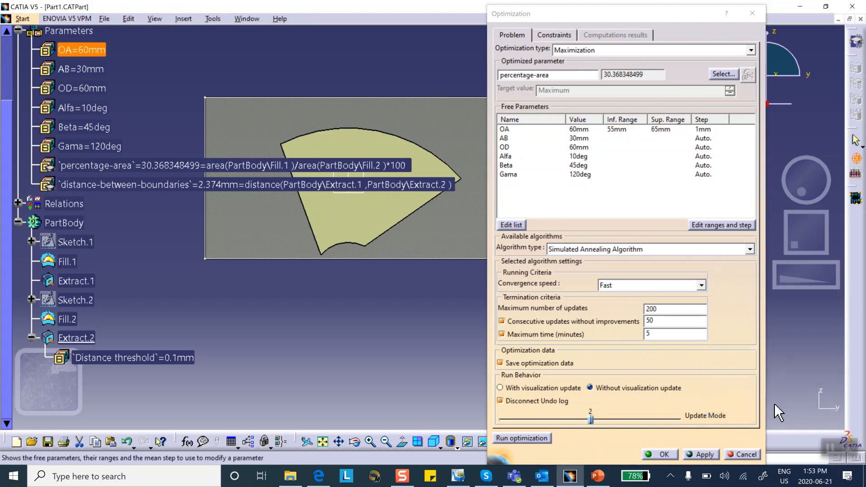
Limit AB to 30 mm through 35 mm with a 1 mm step, following the ranges on the PowerPoint slide.
double_click(584, 138)
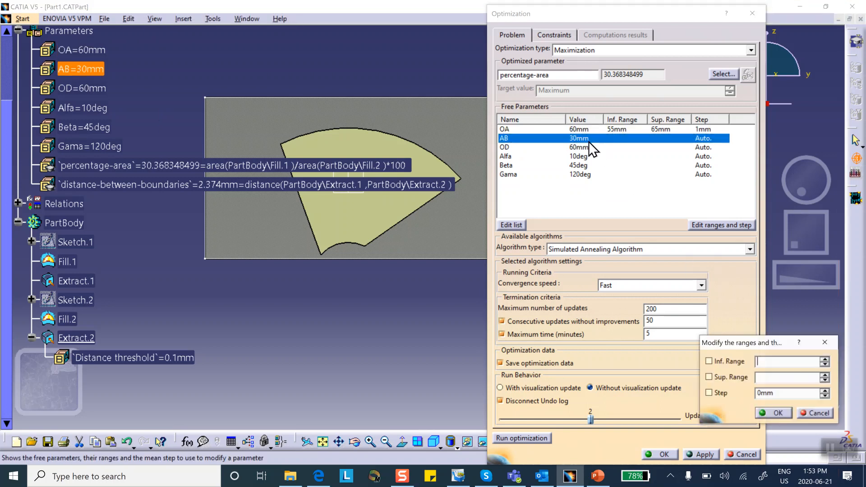
left_click(709, 361)
left_click(708, 377)
left_click(709, 393)
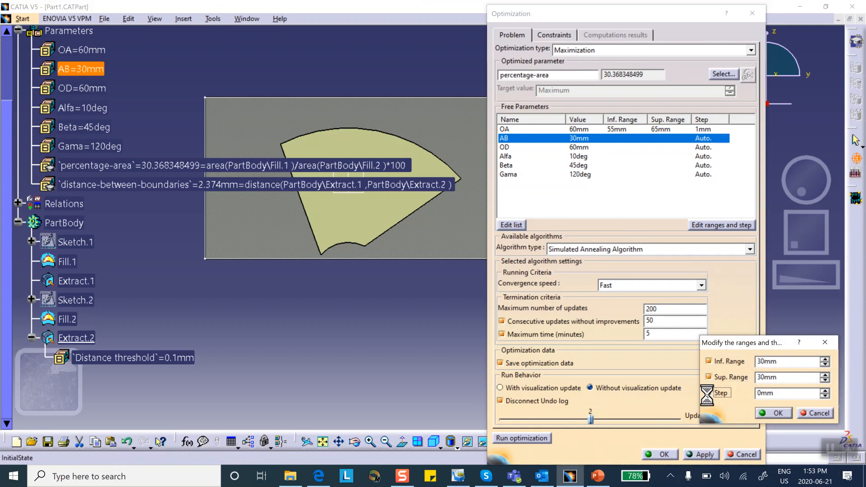
left_click(598, 476)
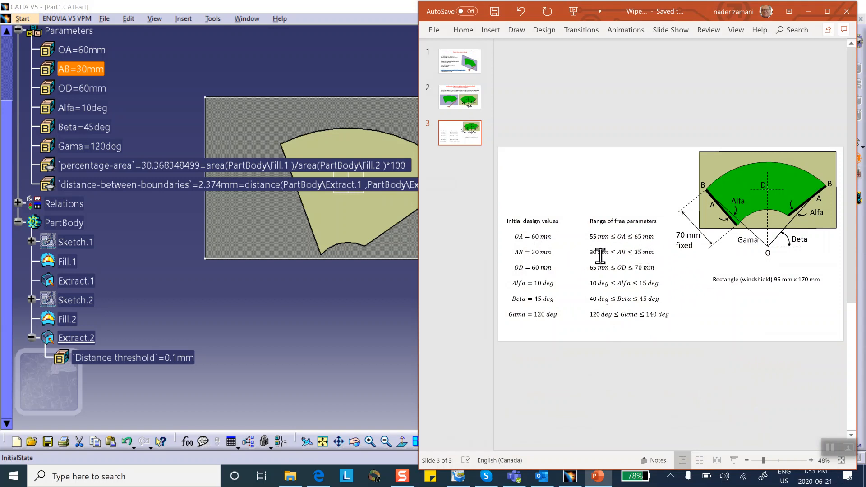
left_click(809, 12)
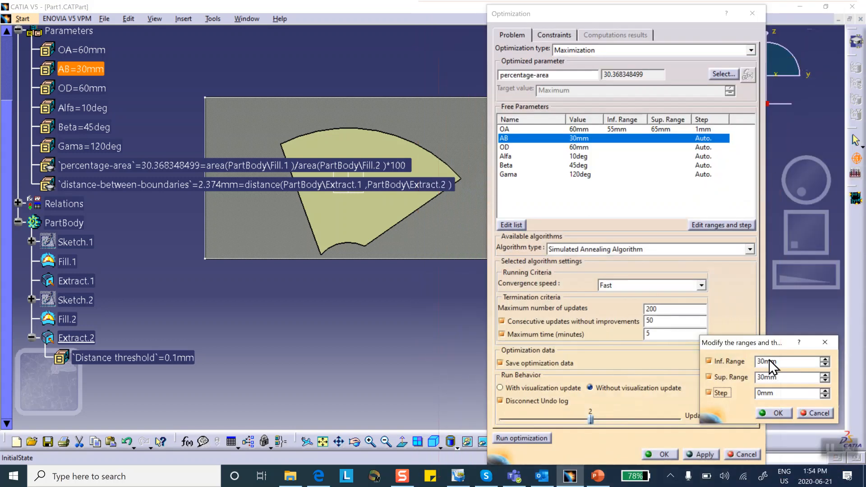
key("BackSpace")
type("5")
left_click(758, 393)
left_click(778, 413)
Enable the range limits and step for OD and check its allowed range on the PowerPoint slide.
double_click(584, 148)
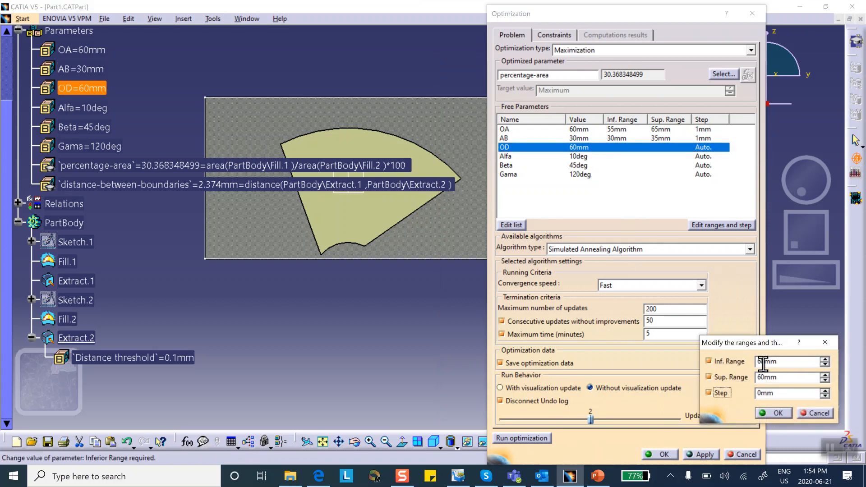
left_click(597, 478)
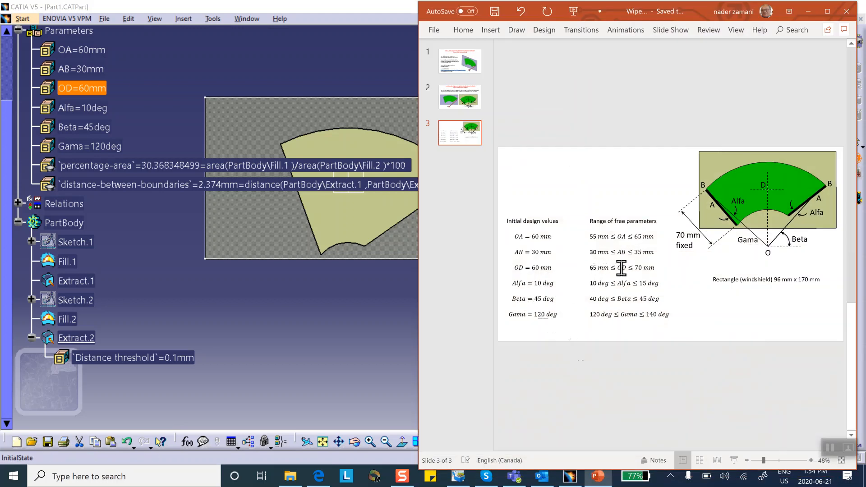
left_click(806, 13)
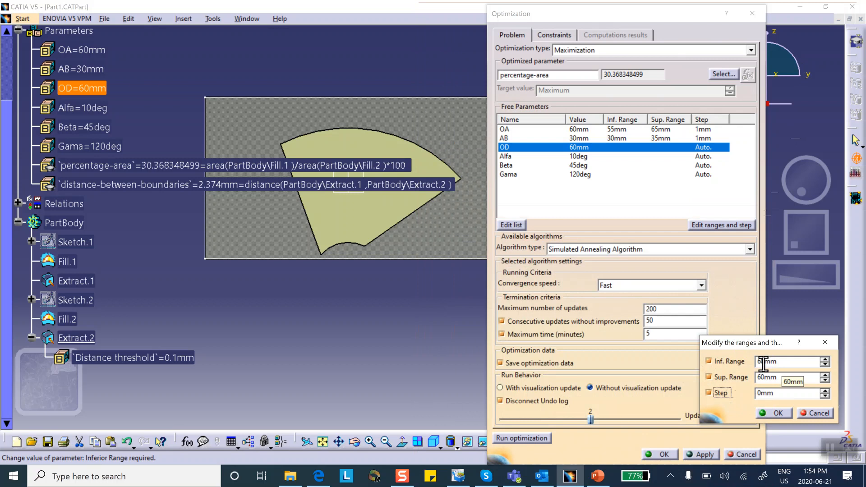
left_click(595, 476)
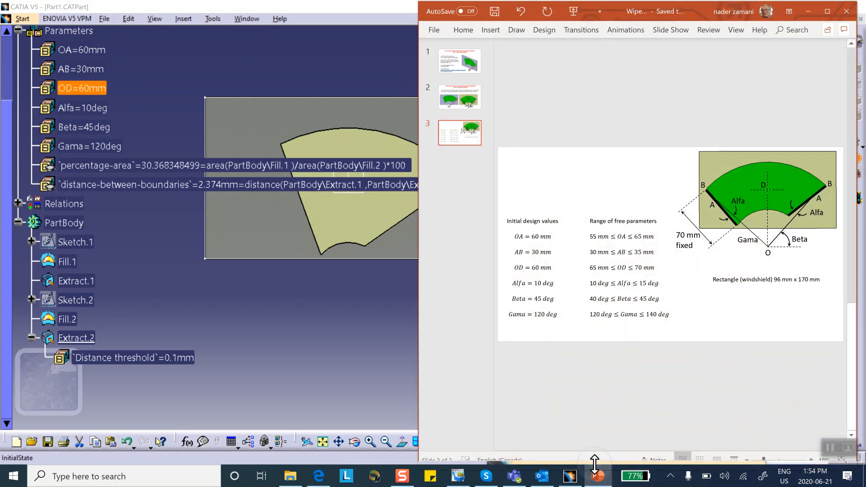
left_click(309, 334)
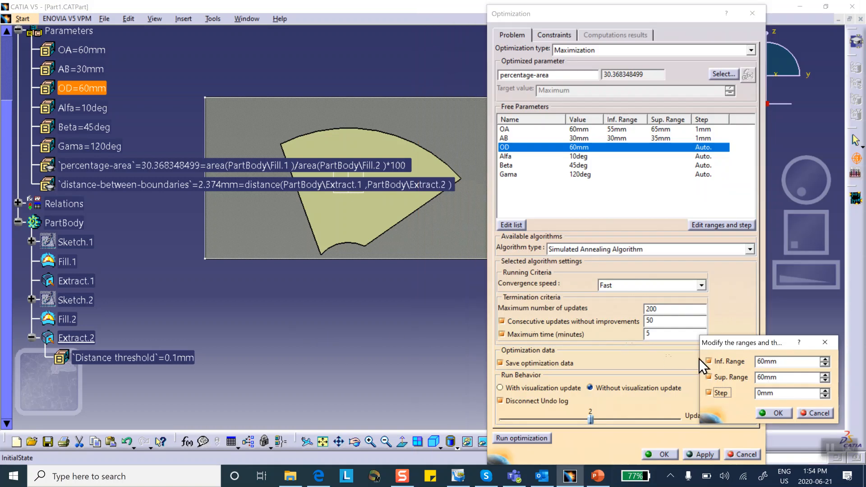
Set OD's inferior range to 65 mm and superior range to 70 mm, and accept adjusting OD to that range.
left_click(763, 362)
key("BackSpace")
type("5")
left_click(764, 377)
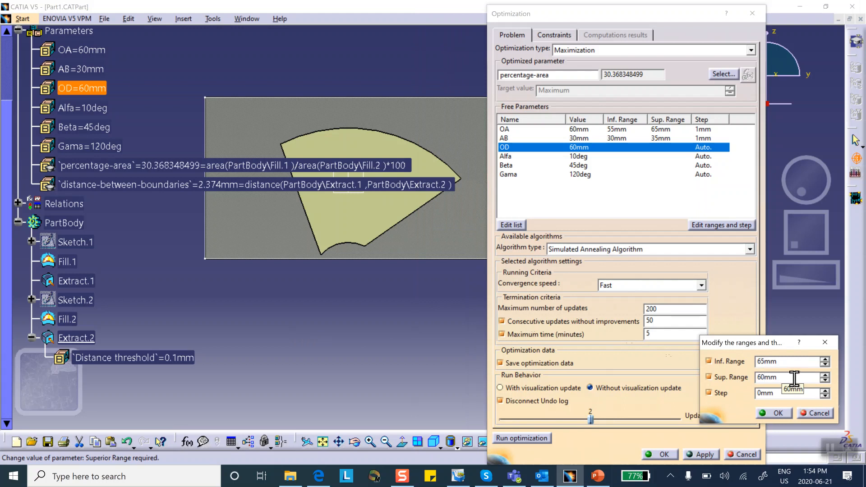
key("BackSpace")
type("7")
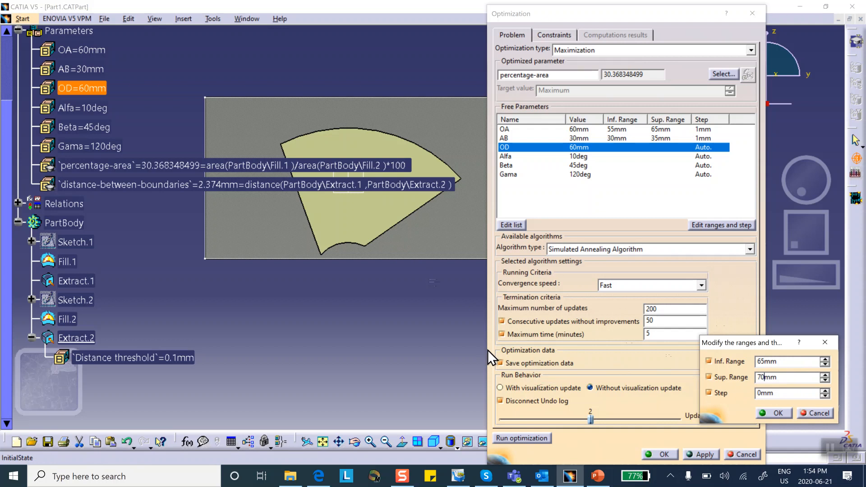
left_click(775, 413)
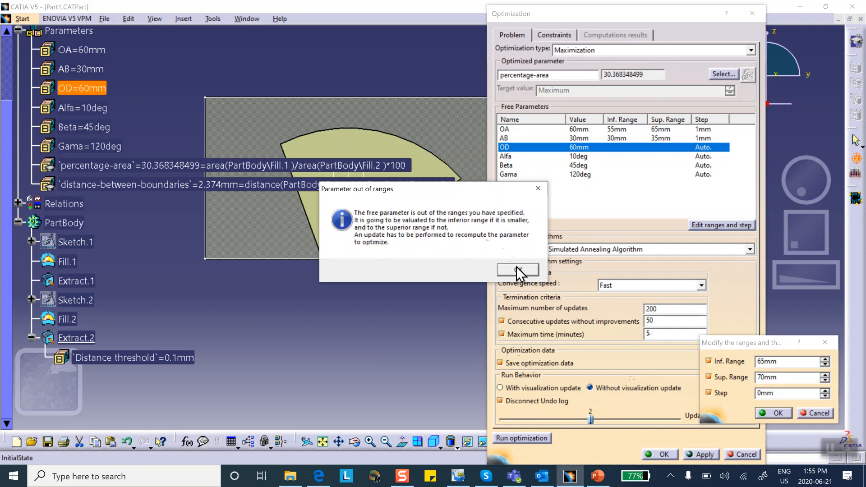
left_click(505, 270)
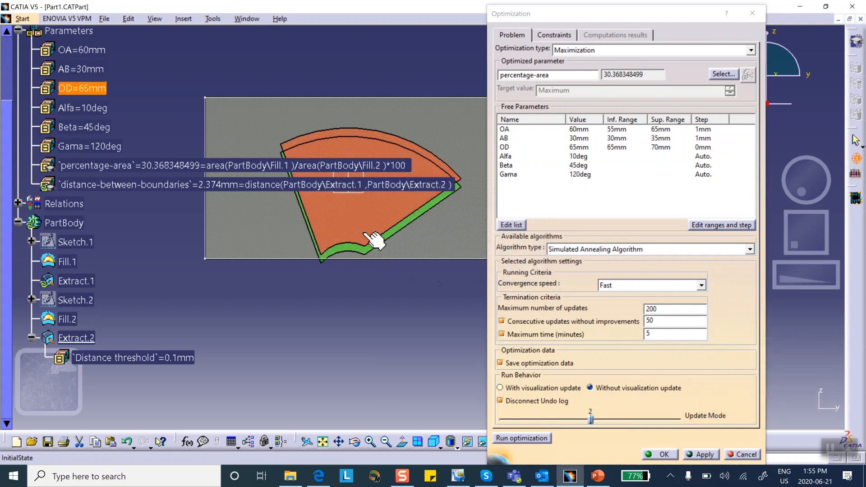
Limit Alfa to 10 deg through 15 deg with a step of 1 deg.
double_click(578, 156)
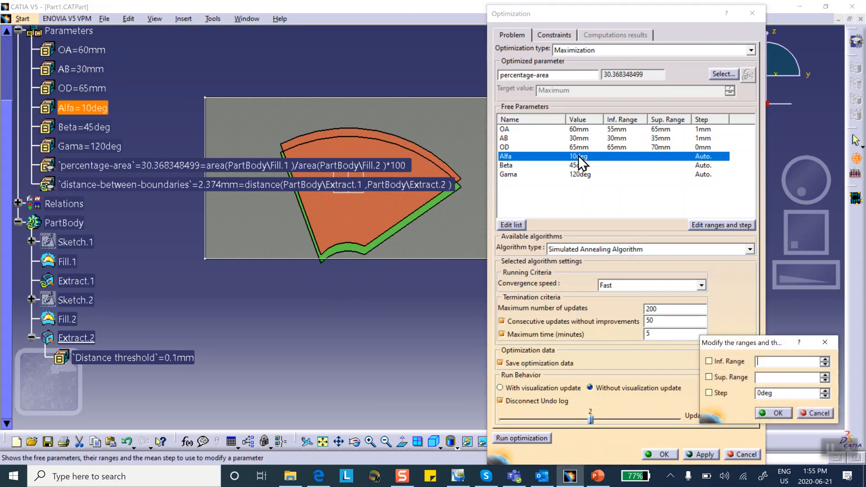
left_click(708, 361)
left_click(708, 377)
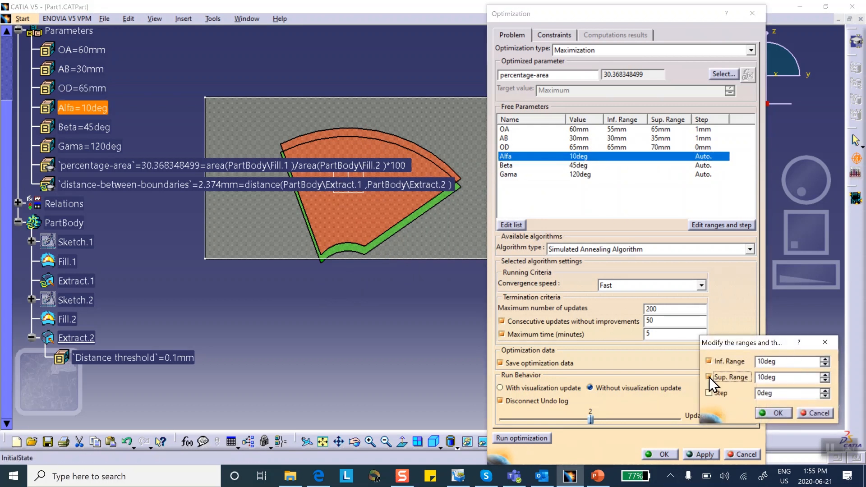
left_click(709, 393)
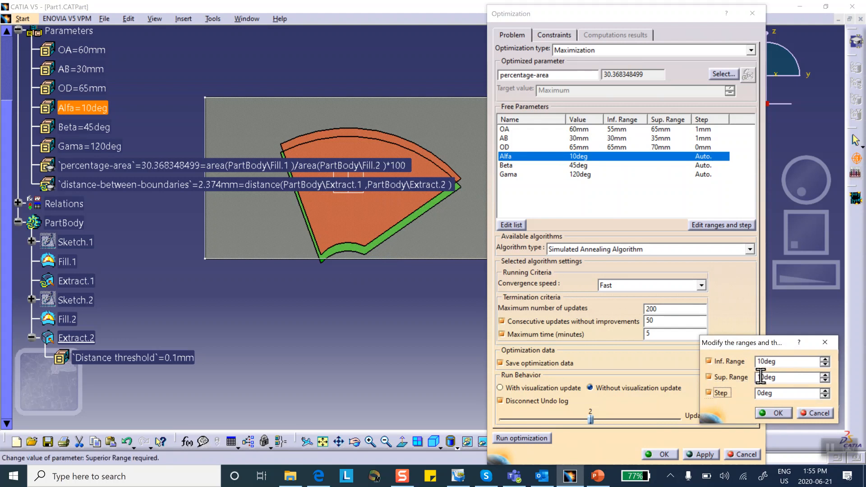
left_click(762, 377)
key("BackSpace")
type("5")
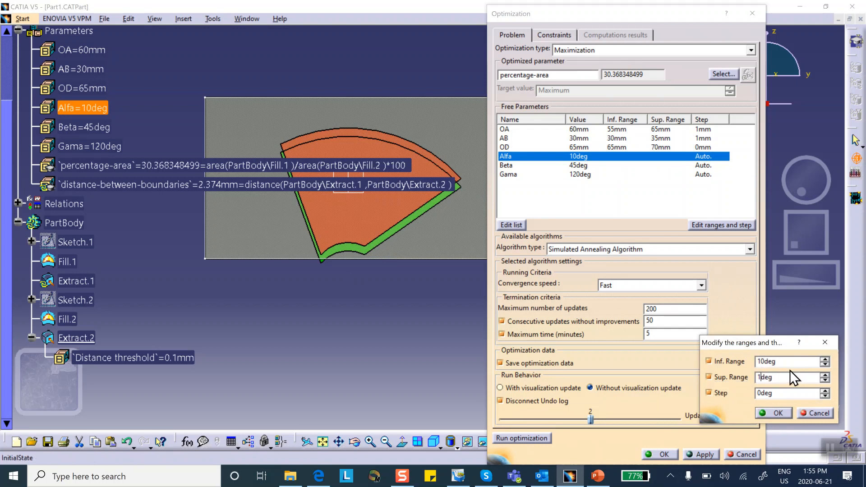
left_click(758, 393)
left_click(774, 413)
Limit Beta to 40 deg through 45 deg with a 1 deg step, following the ranges on the PowerPoint slide.
left_click(597, 477)
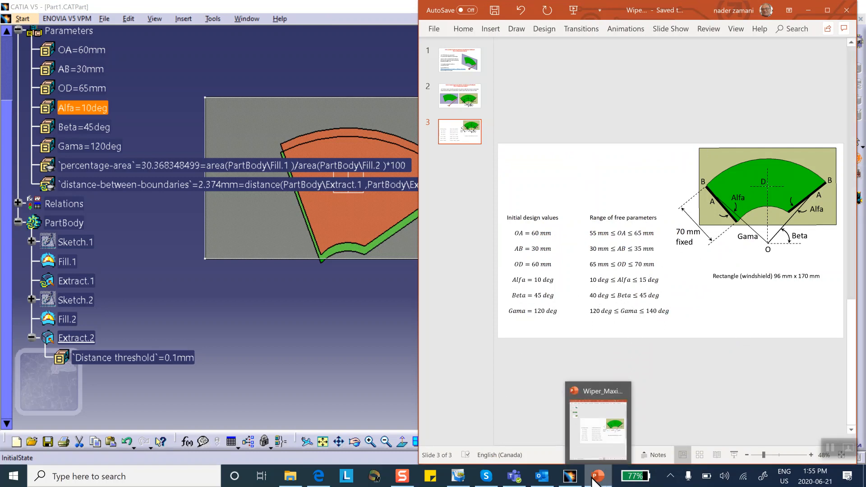
left_click(337, 323)
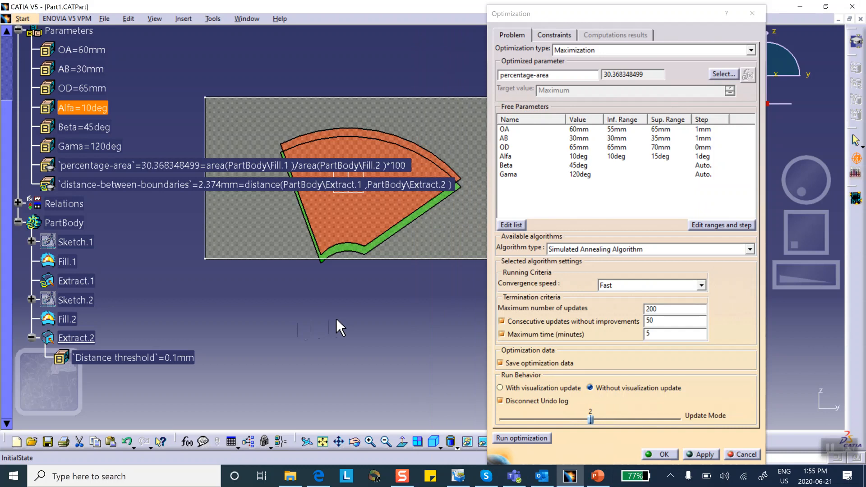
double_click(587, 165)
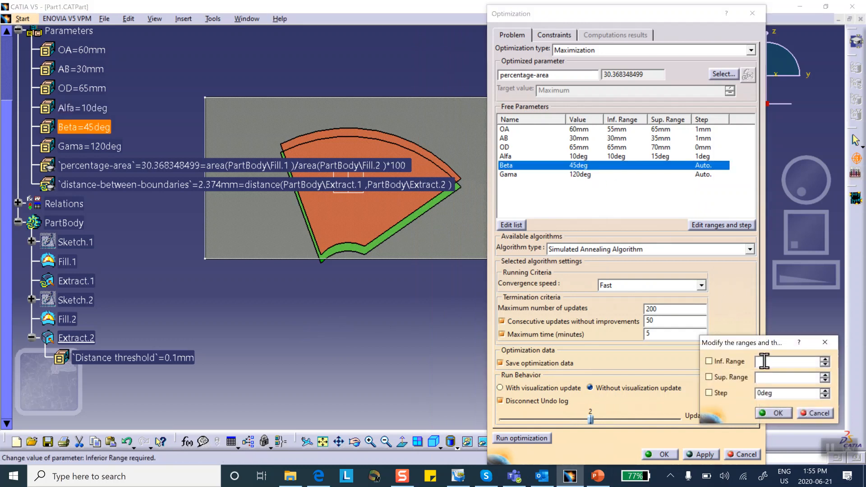
left_click(709, 361)
left_click(709, 377)
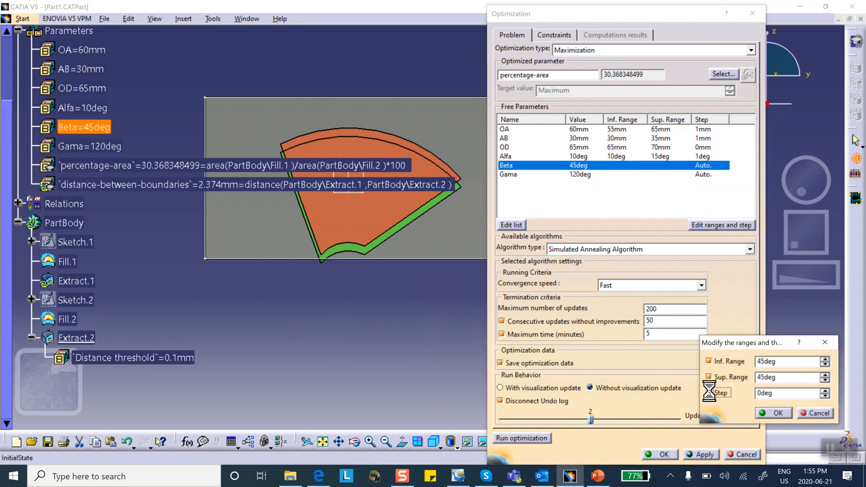
left_click(709, 393)
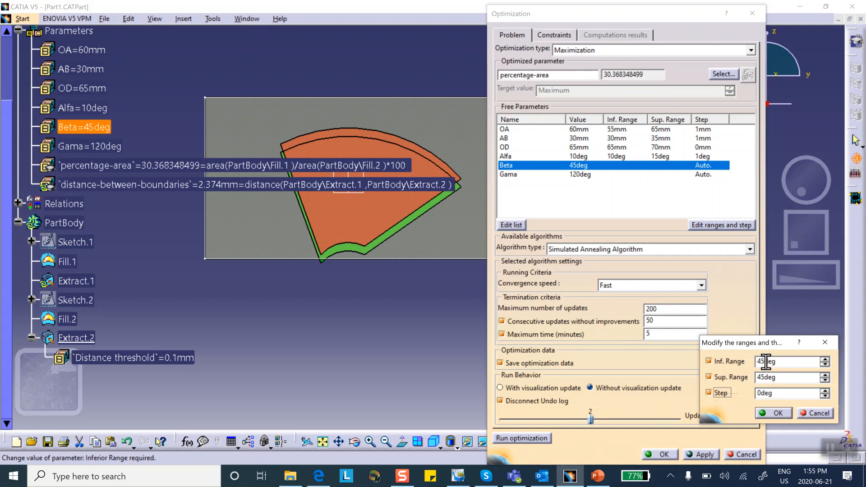
left_click(825, 364)
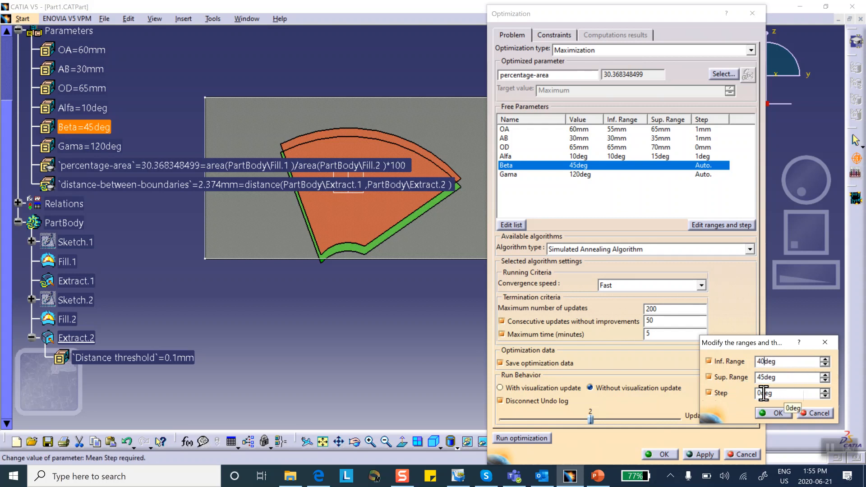
left_click_drag(763, 392, 738, 394)
type("1")
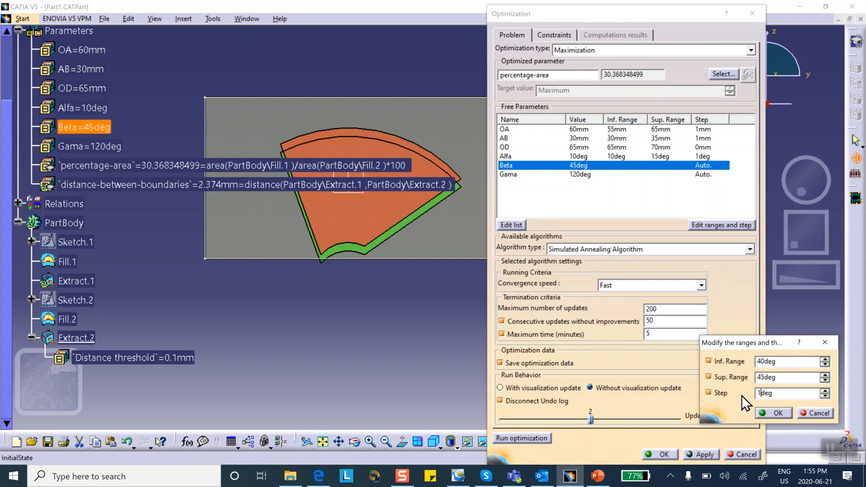
left_click(772, 412)
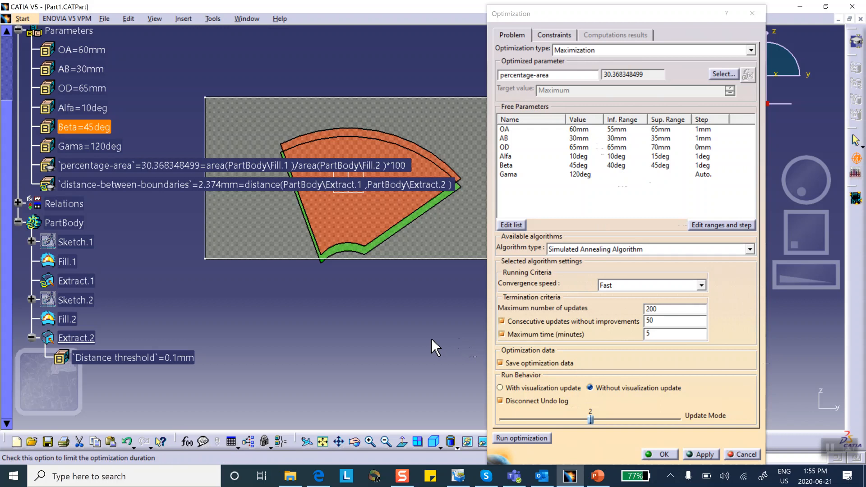
Check Gama's allowed range on the PowerPoint slide and limit Gama to 120 deg through 140 deg with a 1 deg step.
left_click(598, 475)
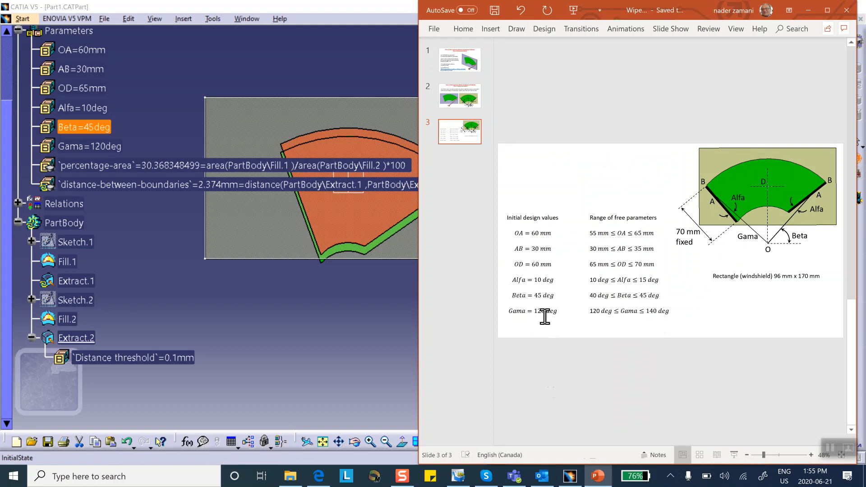
left_click(353, 321)
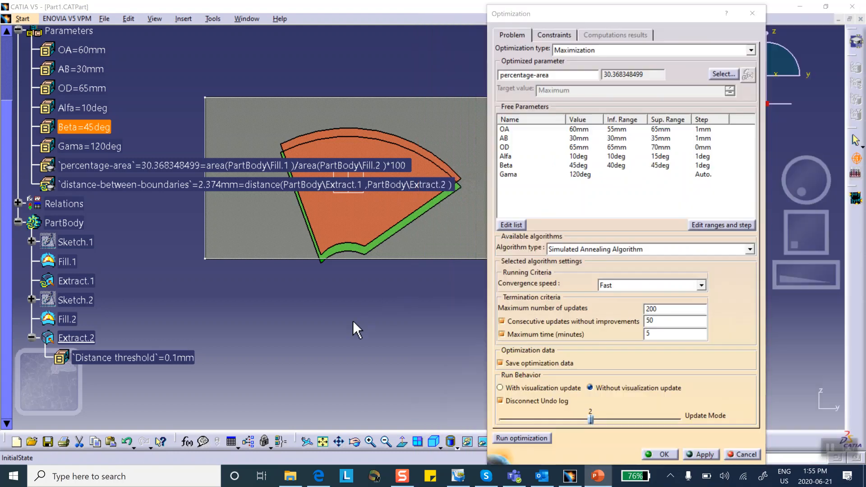
double_click(709, 176)
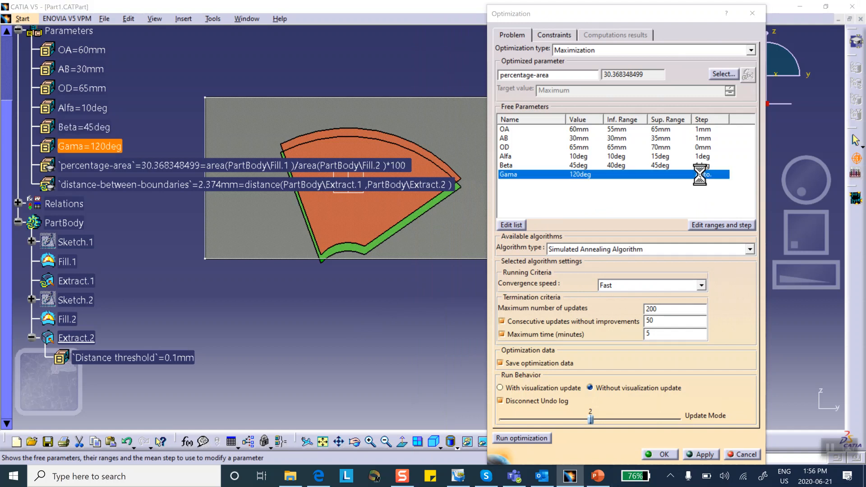
left_click(709, 361)
left_click(710, 378)
left_click(715, 393)
left_click(765, 377)
key("BackSpace")
type("40deg")
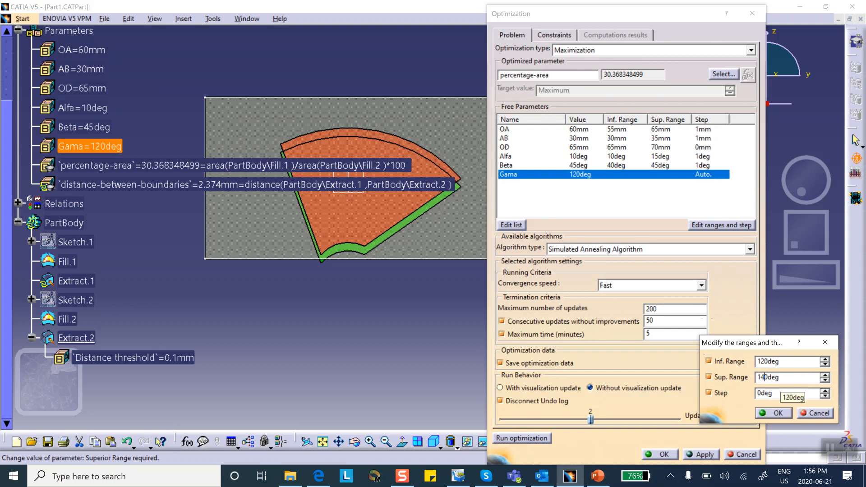
left_click_drag(761, 393, 749, 393)
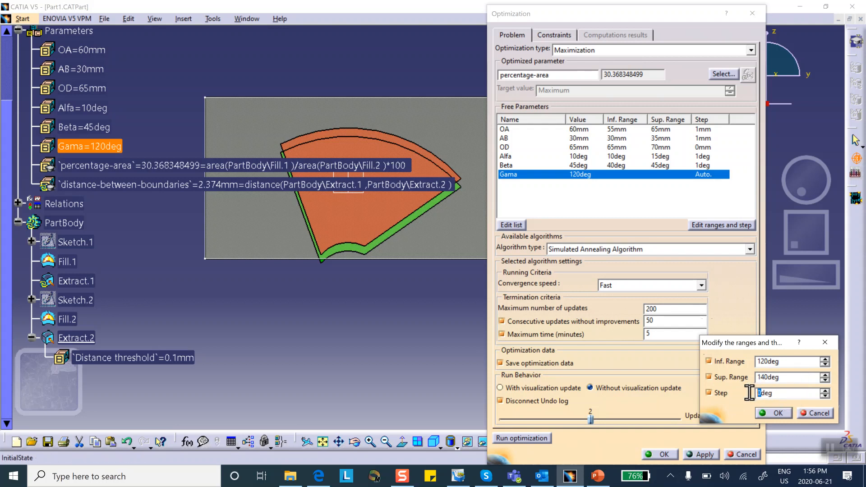
type("1")
left_click(773, 414)
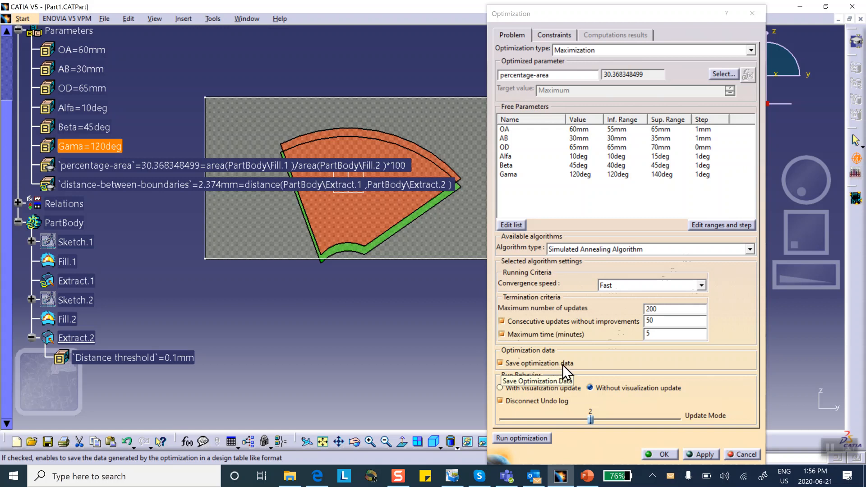
Set the run to use visualization update and add the constraint `distance-between-boundaries` >= 7mm, accepting its update with the global update.
left_click(500, 388)
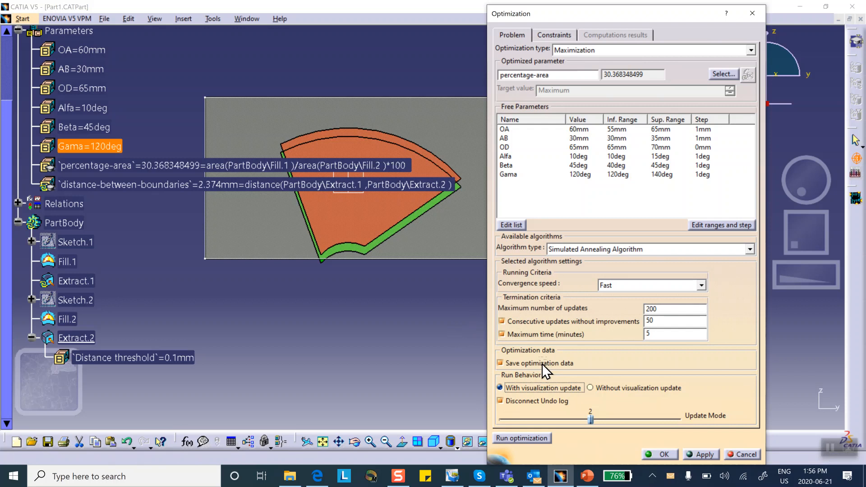
left_click(550, 34)
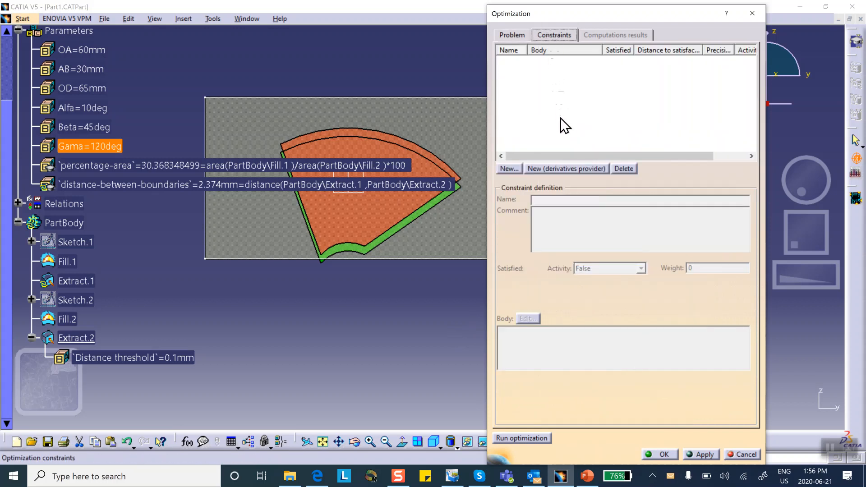
left_click(509, 169)
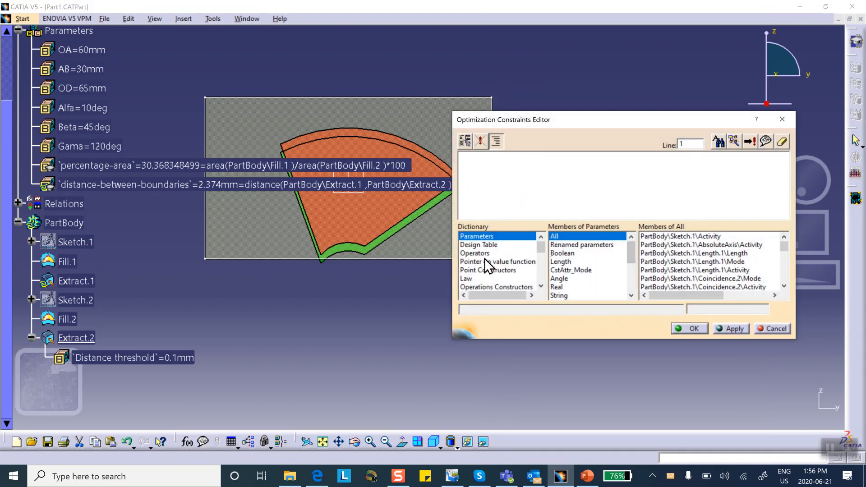
left_click(563, 245)
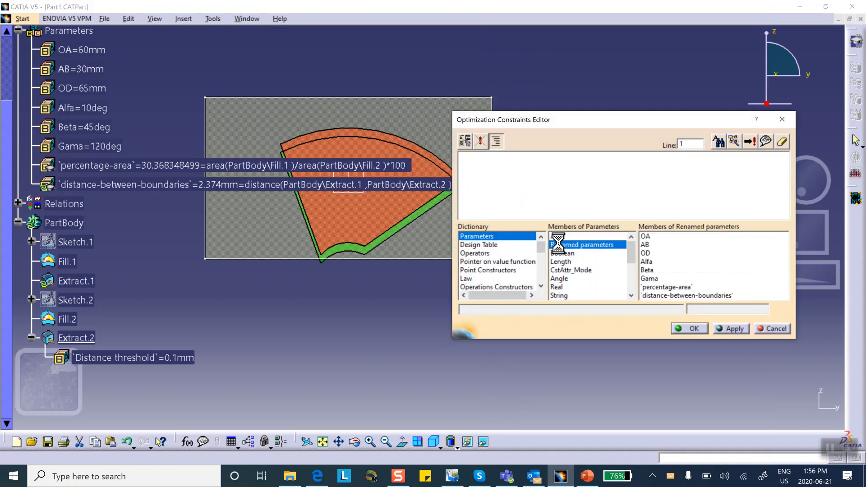
double_click(691, 296)
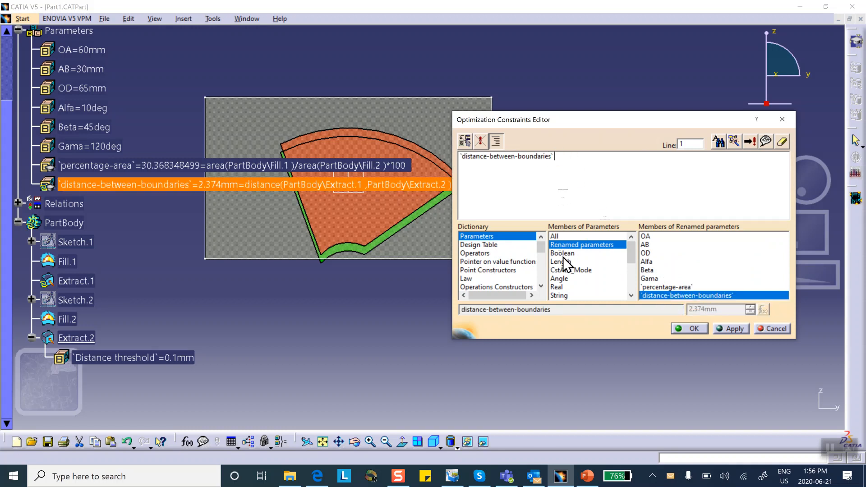
left_click(474, 253)
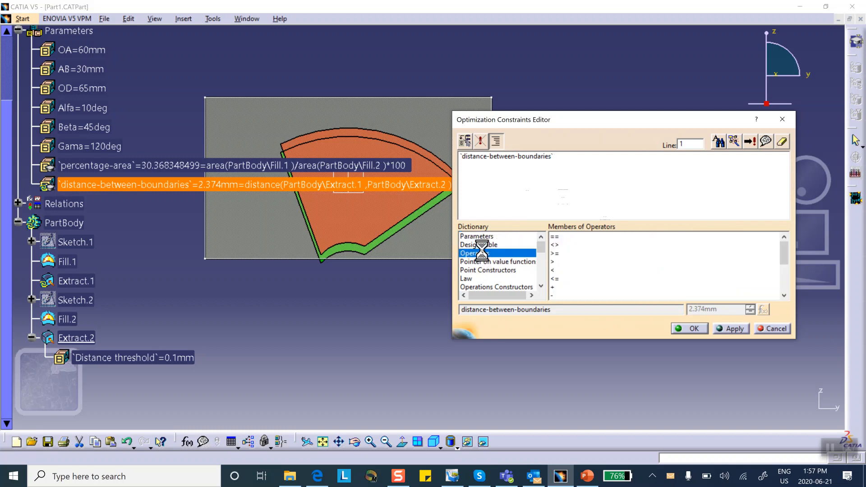
double_click(557, 253)
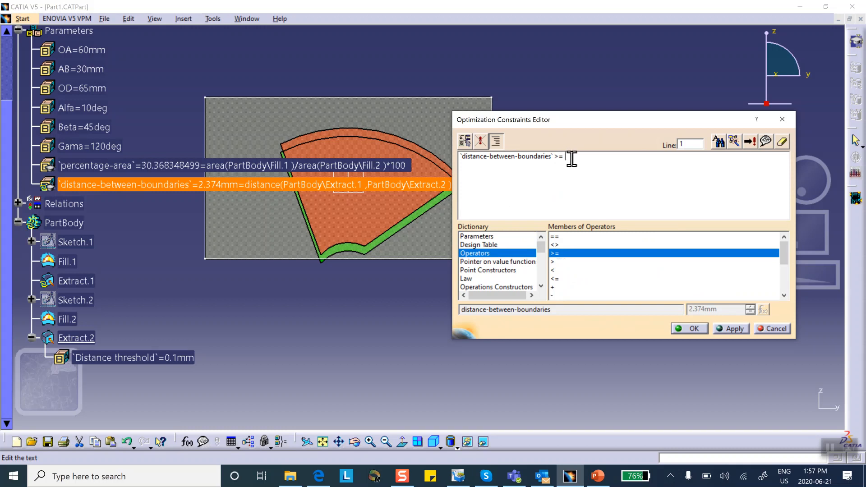
type("7mm")
left_click(686, 324)
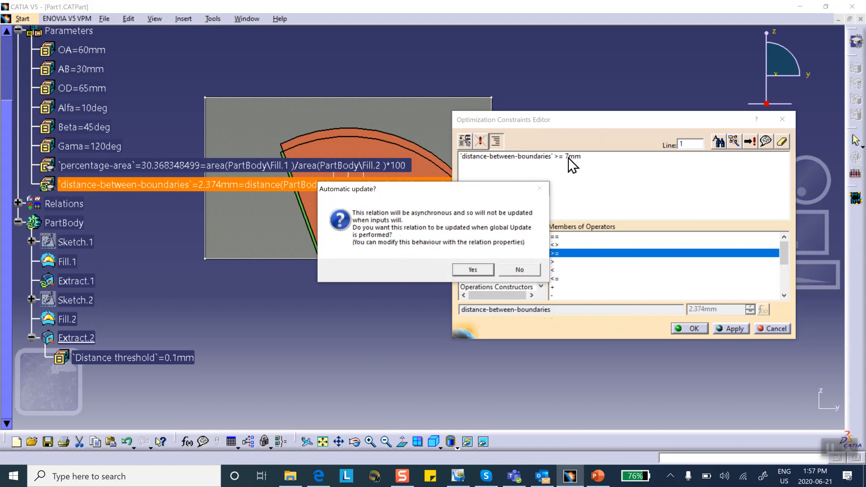
left_click(472, 270)
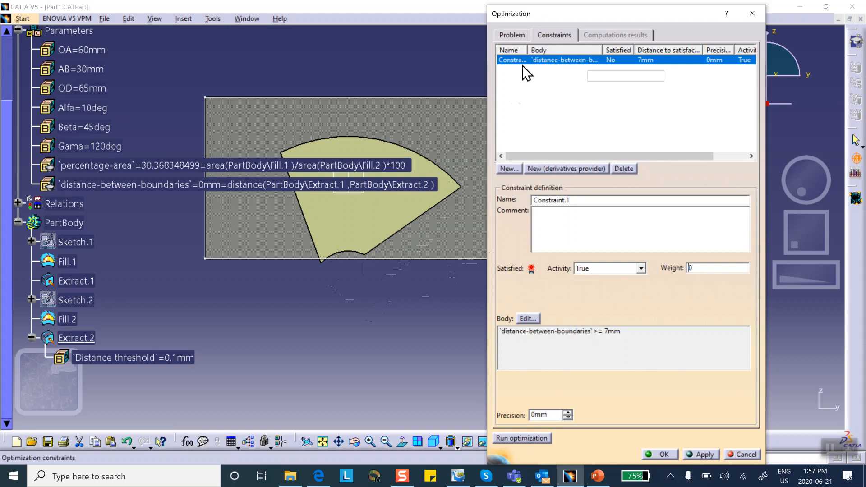
Run the optimization with its data saved as run1, and review the constraint status and computation results.
left_click(510, 35)
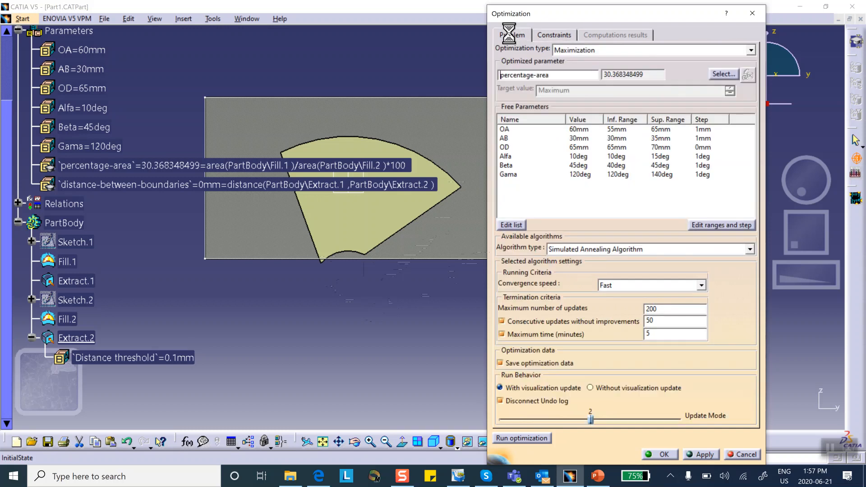
left_click(516, 439)
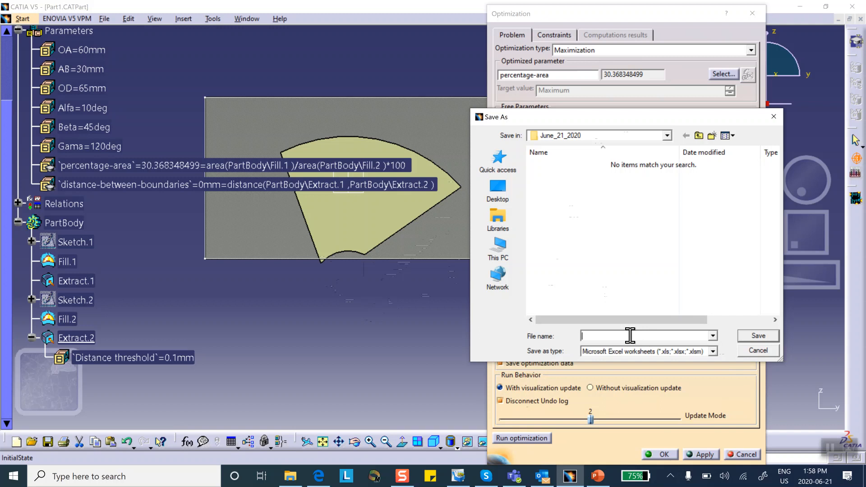
type("run1")
left_click(757, 334)
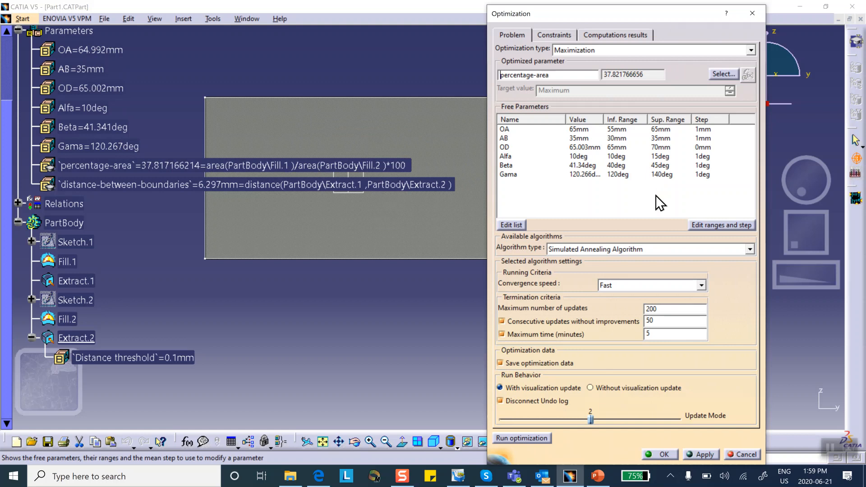
left_click(547, 36)
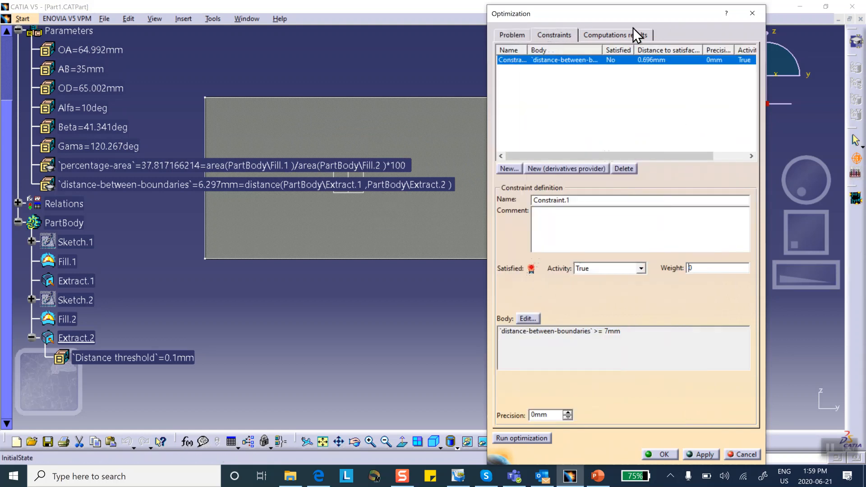
left_click(611, 35)
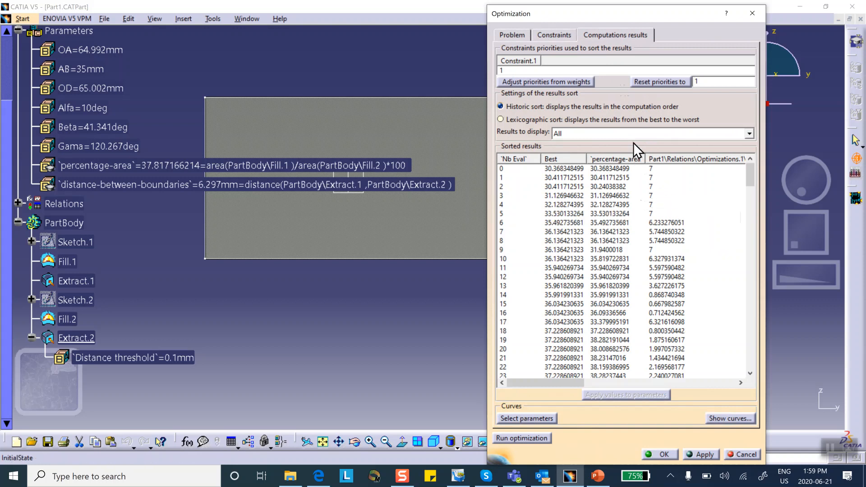
Change the distance-between-boundaries constraint's lower limit to 5mm.
left_click(548, 35)
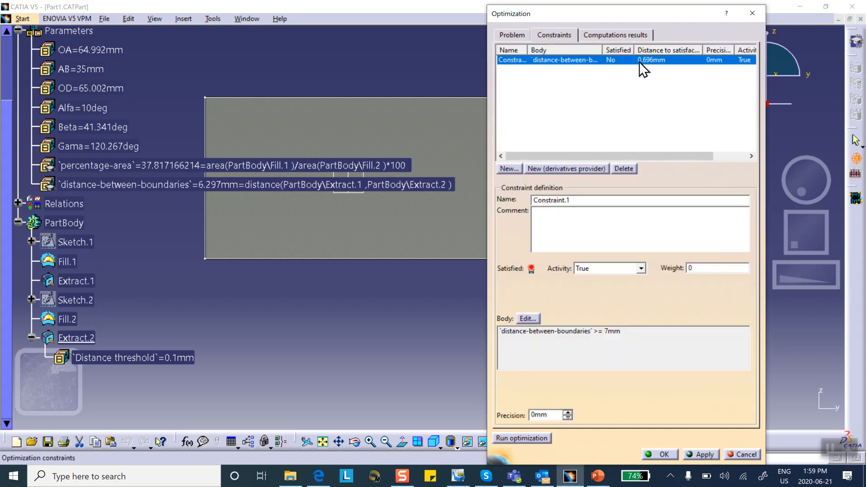
double_click(569, 59)
left_click(572, 157)
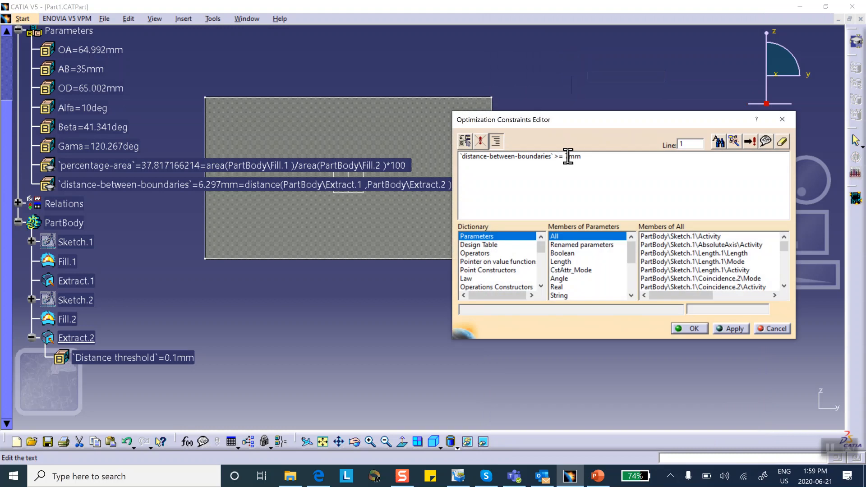
key("BackSpace")
type("5")
left_click(730, 329)
left_click(690, 328)
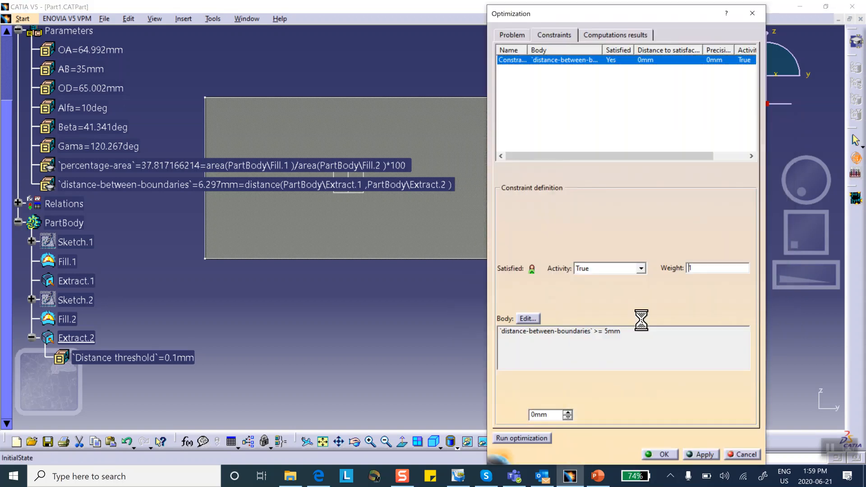
Rerun the optimization, overwriting the existing run1.xls, and filter the computation results to All constraints satisfied only.
left_click(515, 439)
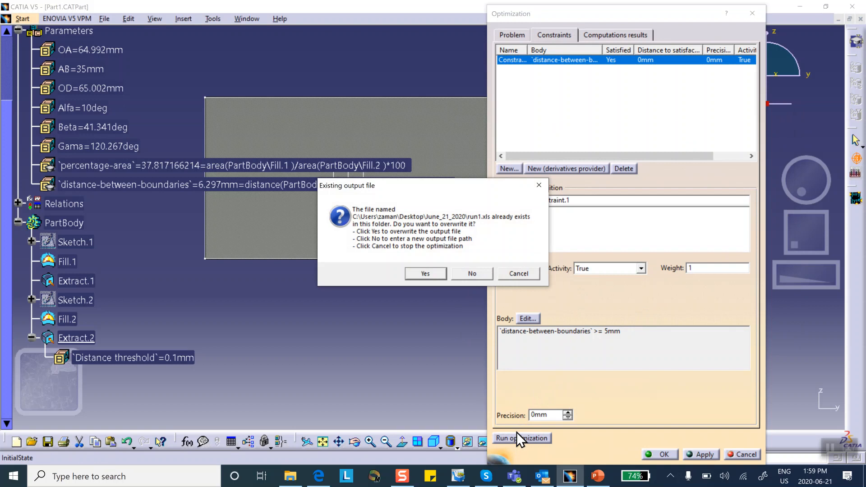
left_click(426, 274)
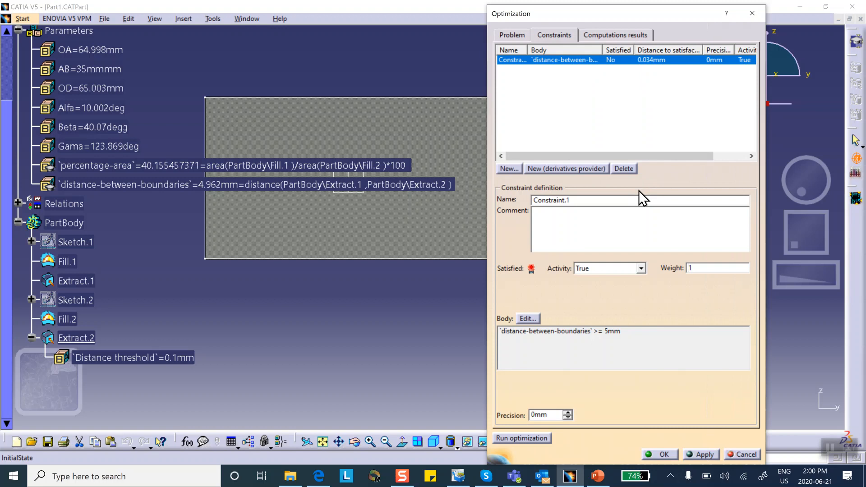
left_click(607, 34)
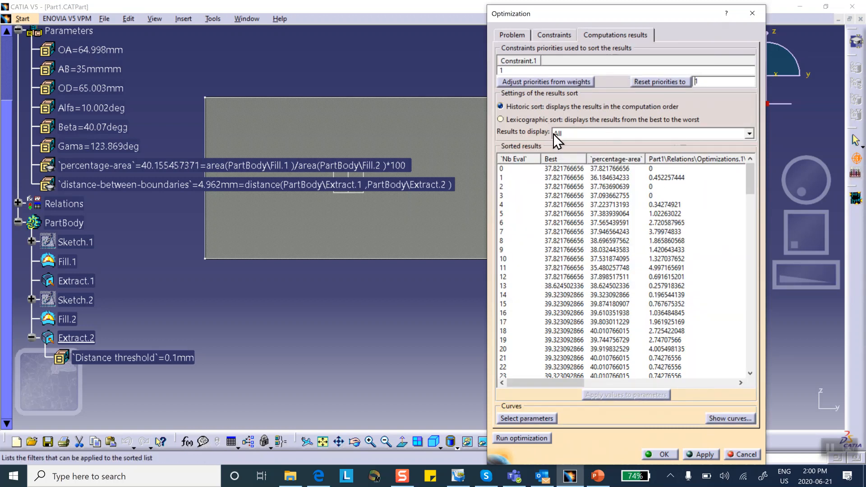
left_click(749, 134)
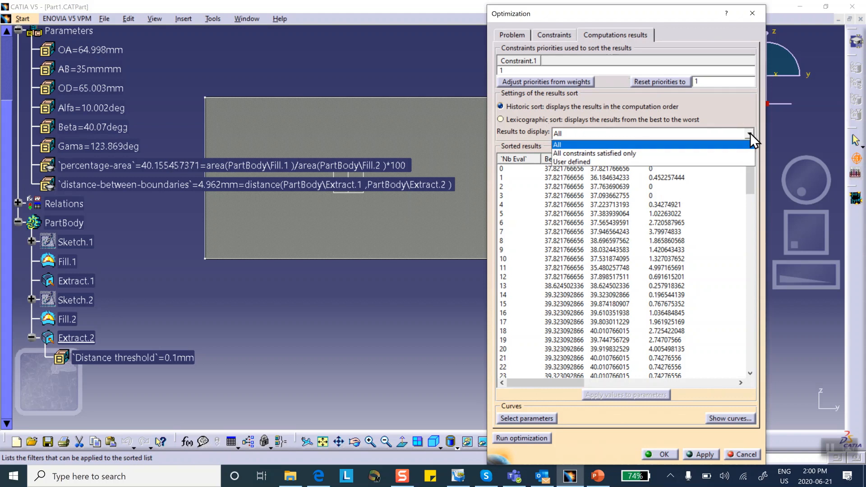
left_click(635, 153)
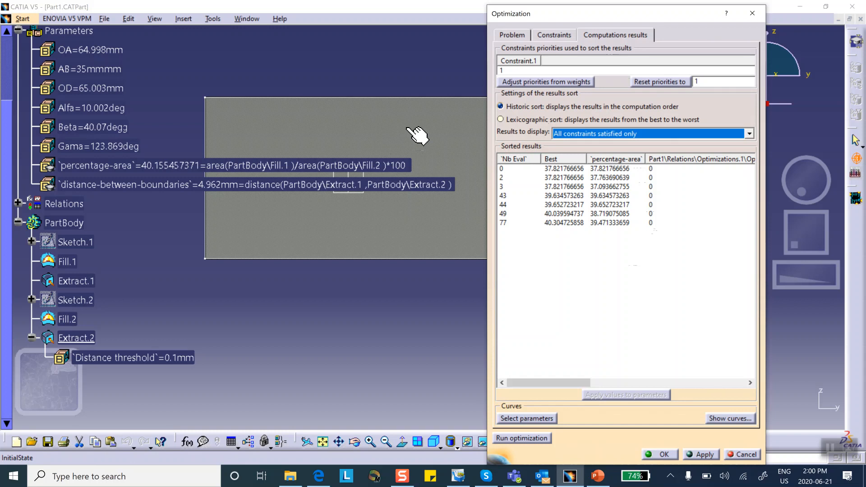
Clear the view of the wiper geometry by hiding the specification tree, and apply evaluation 77's values to the parameters.
left_click_drag(579, 13, 623, 19)
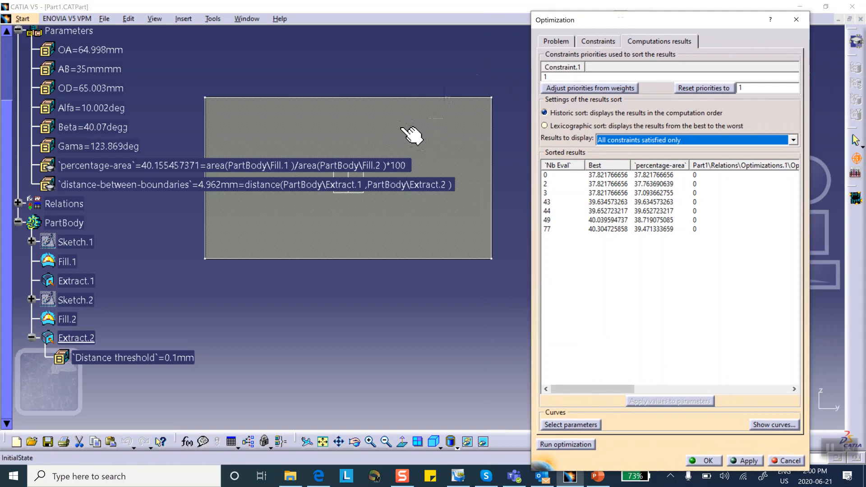
key("F3")
middle_click_drag(443, 56, 393, 59)
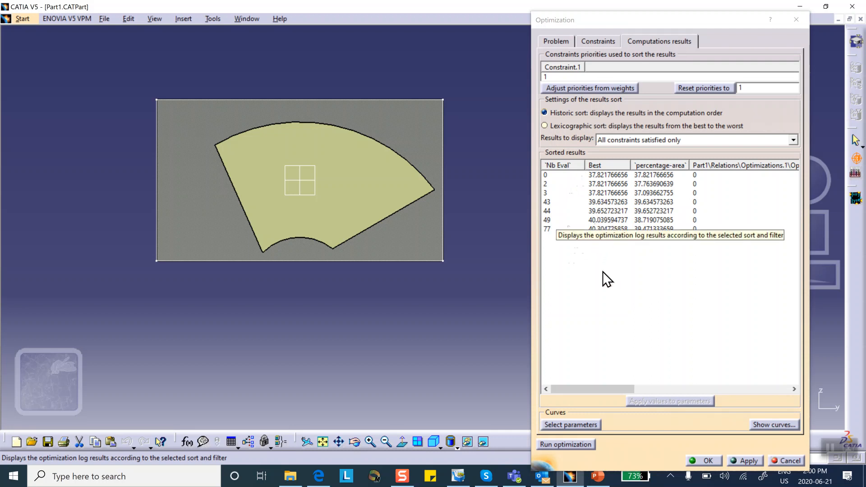
left_click(608, 230)
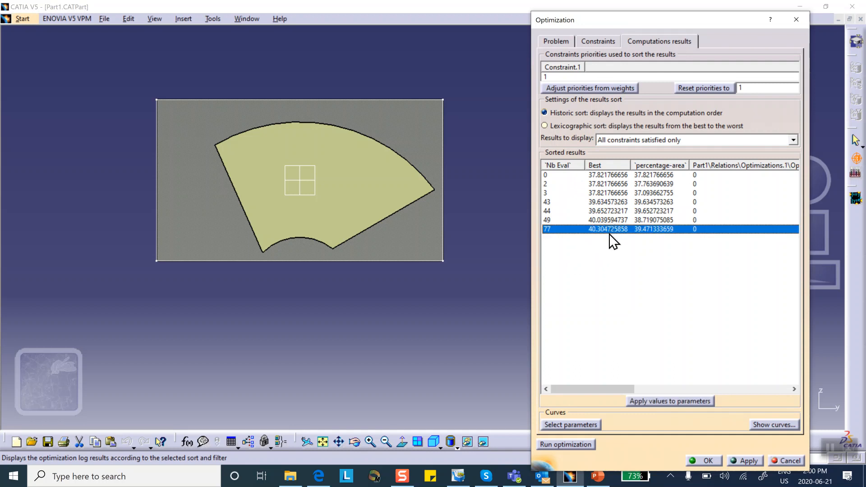
left_click(669, 401)
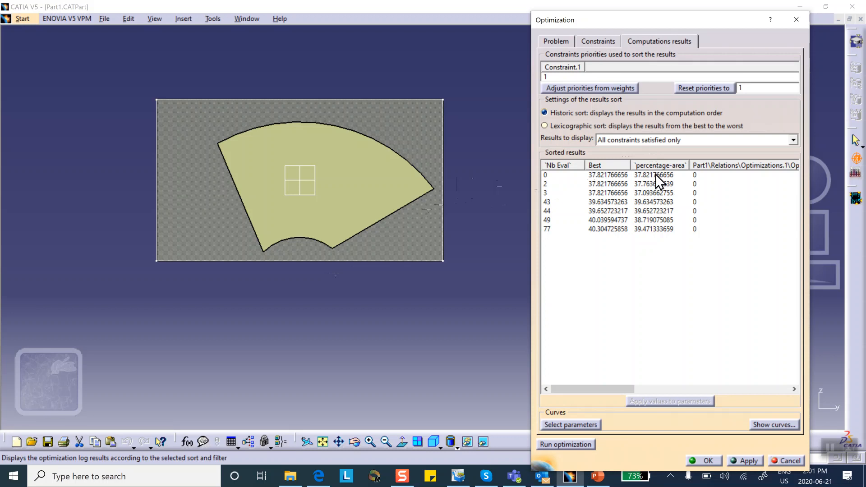
Compare the swept shapes by applying evaluation 0 and evaluation 77 again, and redisplay the specification tree to check the parameters.
left_click(601, 175)
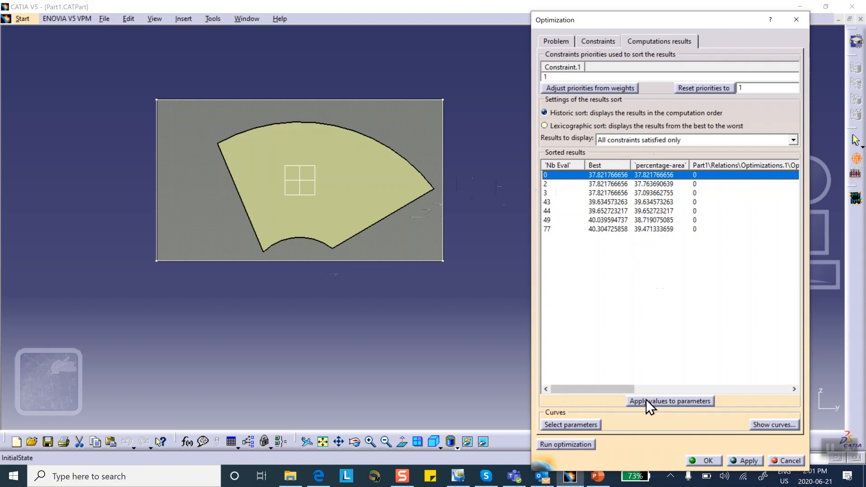
left_click(669, 401)
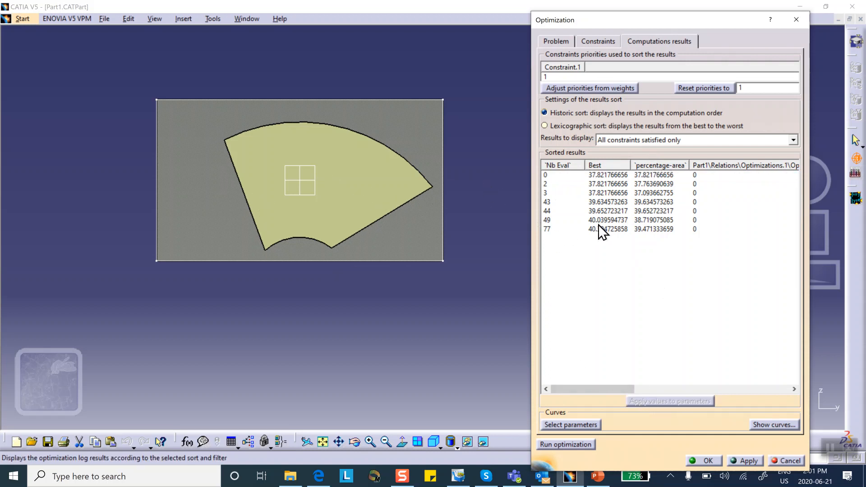
left_click(598, 229)
left_click(654, 400)
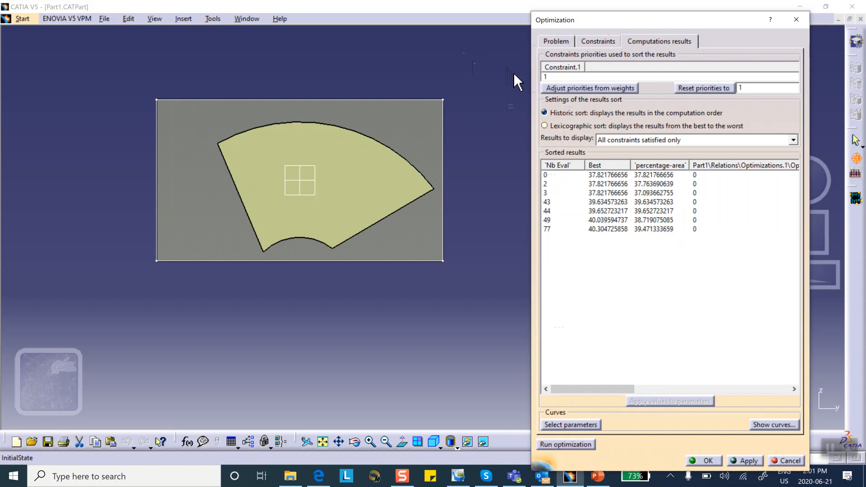
key("F3")
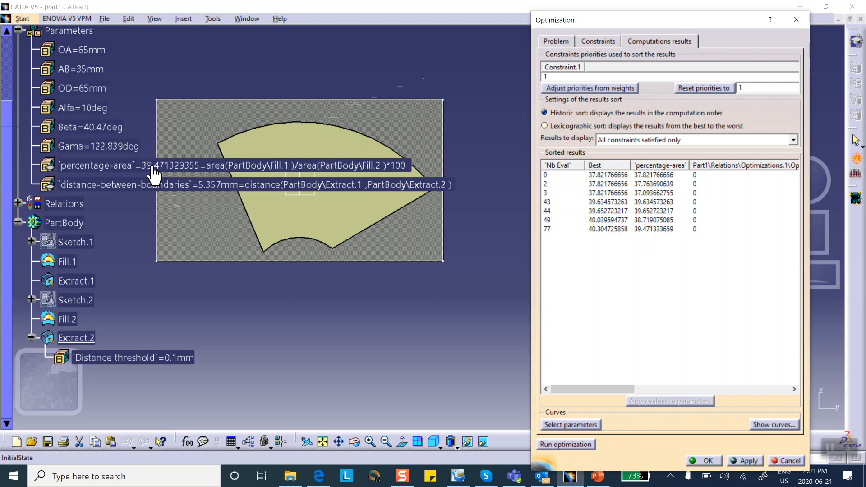
Display all results, apply evaluation 0's values to the parameters, and filter back to All constraints satisfied only.
left_click(791, 140)
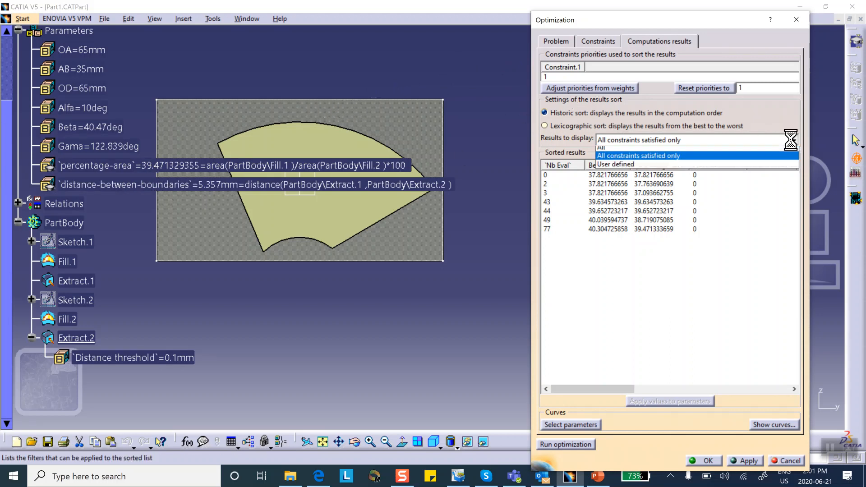
left_click(708, 150)
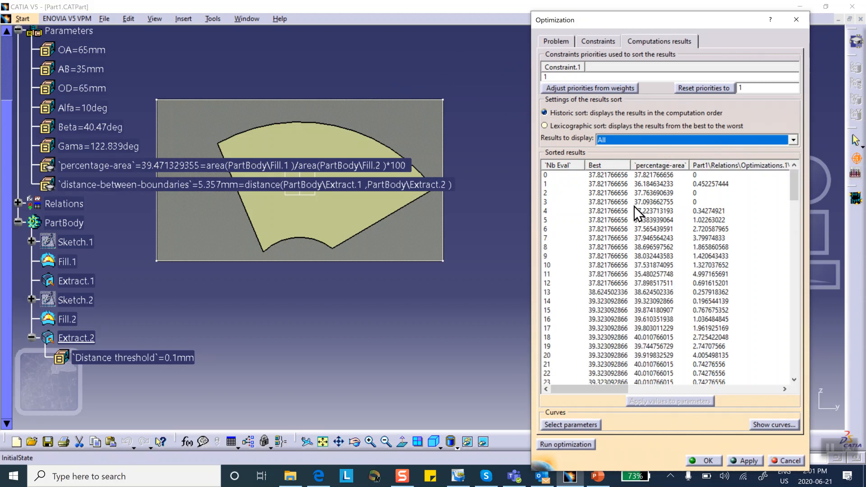
left_click(613, 174)
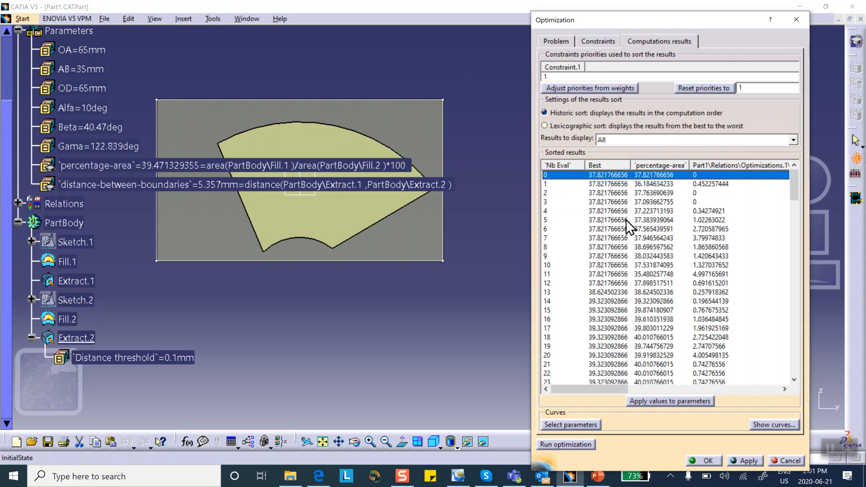
left_click(651, 399)
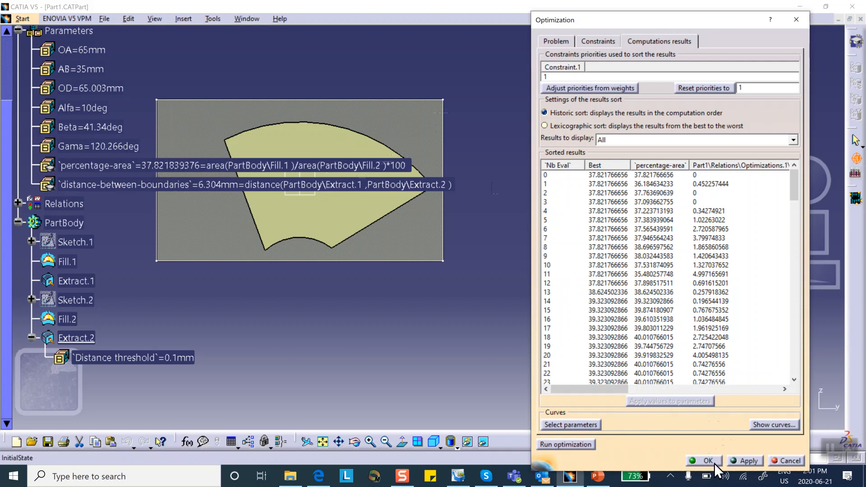
left_click(792, 139)
left_click(735, 158)
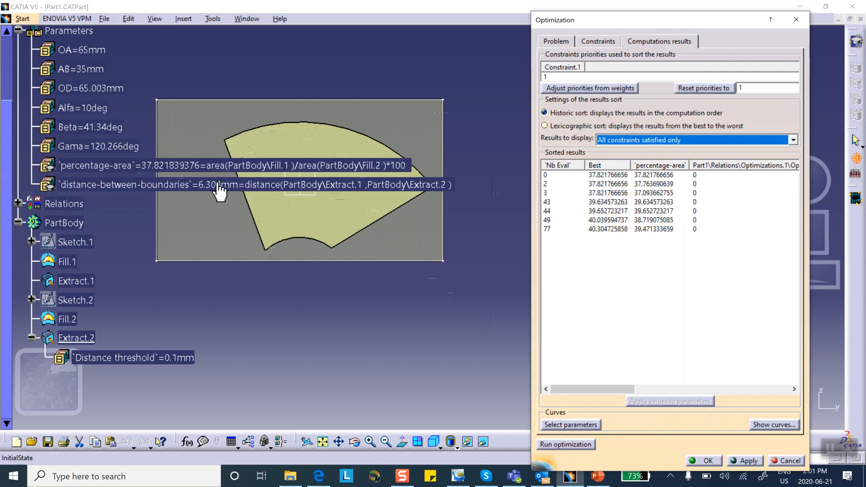
Plot the percentage-area curve against the evaluation number, examine it, and close the plot.
left_click(563, 425)
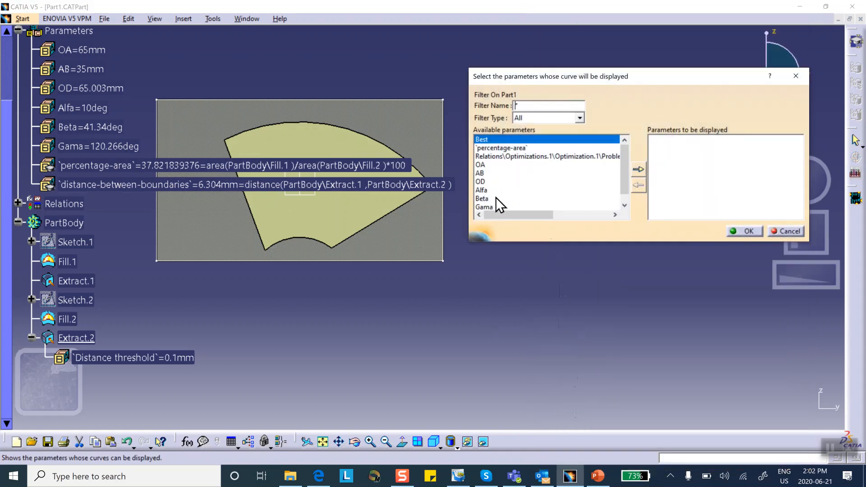
double_click(496, 148)
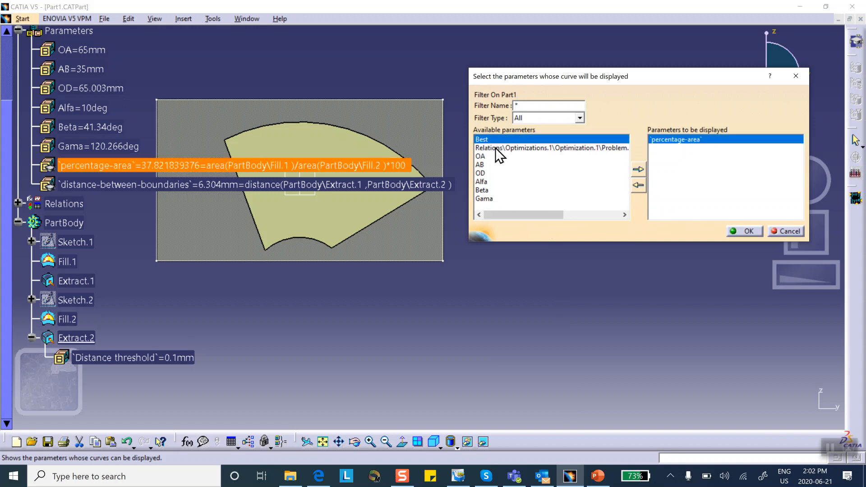
left_click(745, 231)
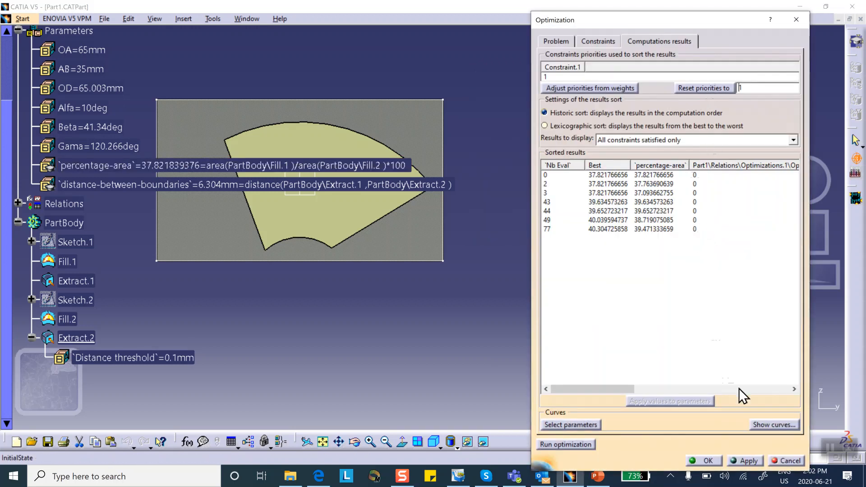
left_click(766, 426)
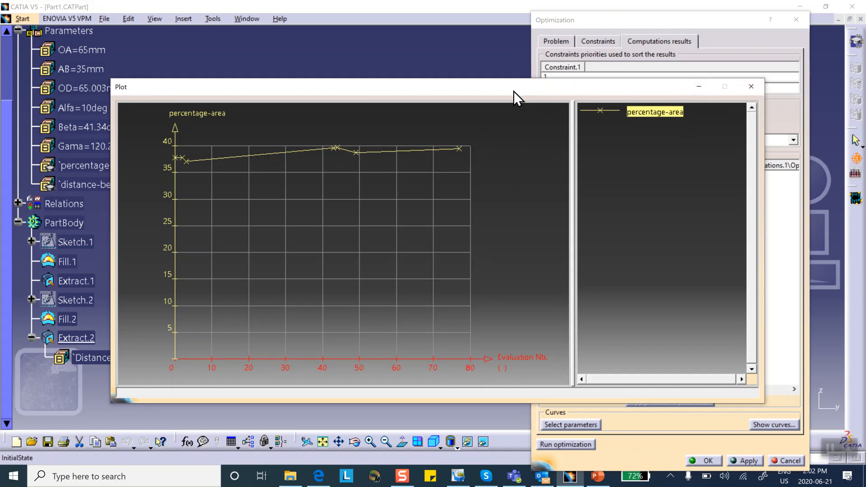
left_click_drag(513, 92, 492, 95)
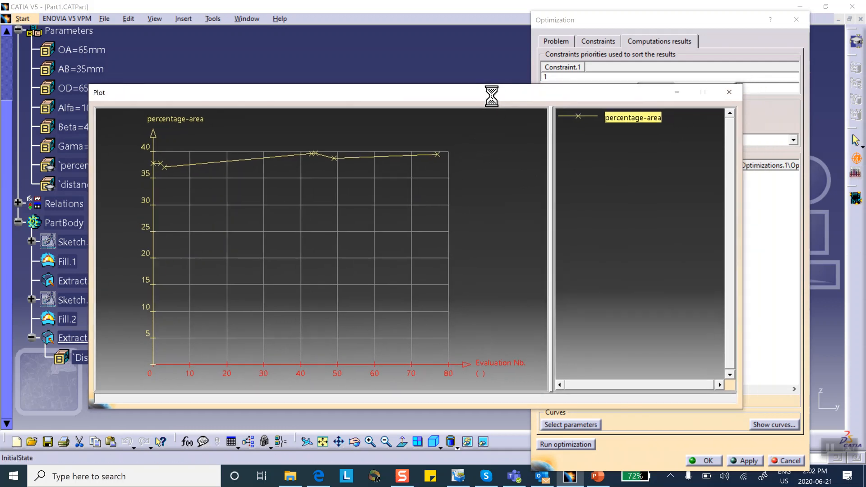
left_click(725, 93)
Make OA the only parameter to plot, view its curve against the evaluation number, and close the plot.
left_click(564, 425)
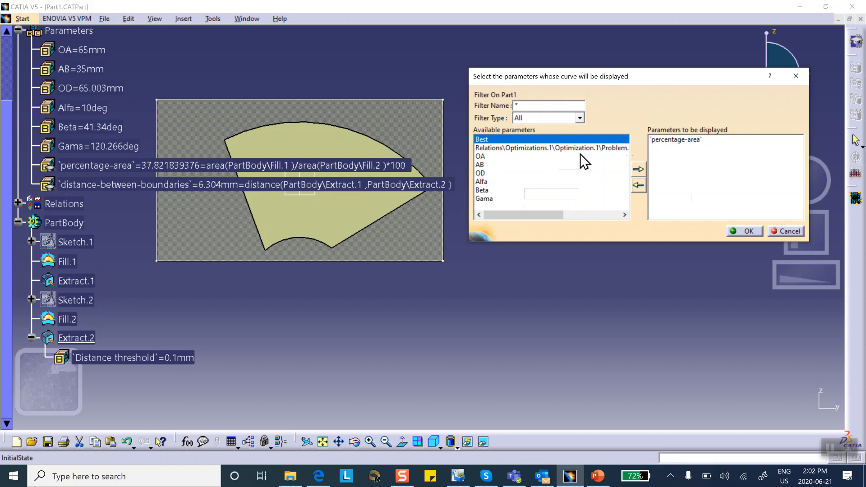
left_click(638, 169)
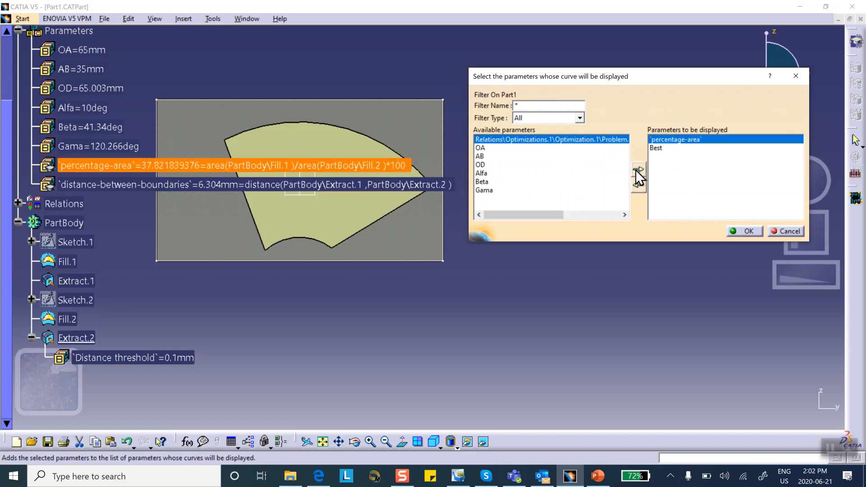
left_click(637, 182)
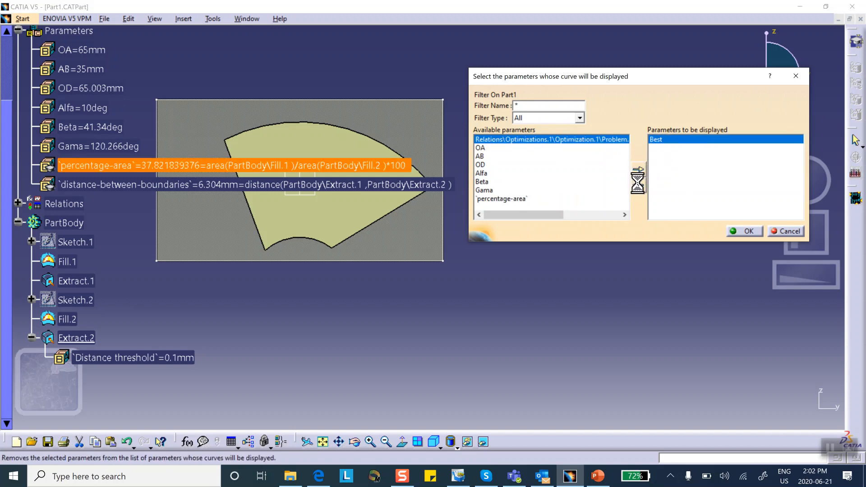
left_click(637, 182)
left_click(482, 148)
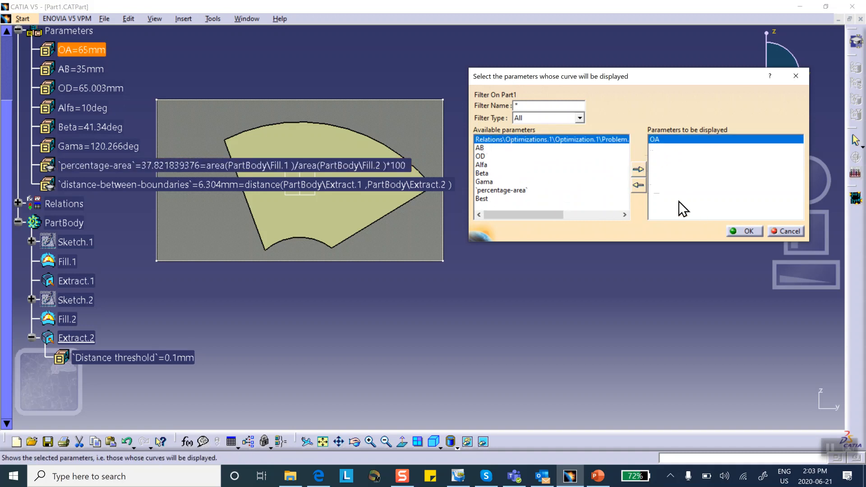
left_click(745, 231)
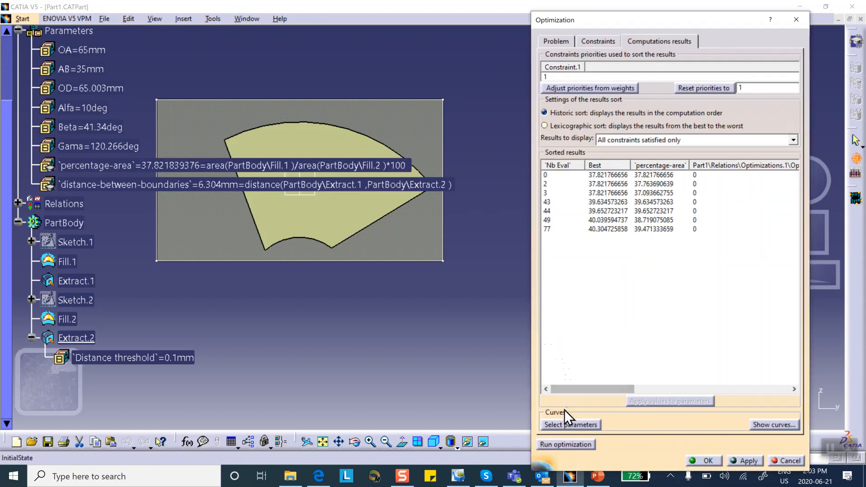
left_click(757, 424)
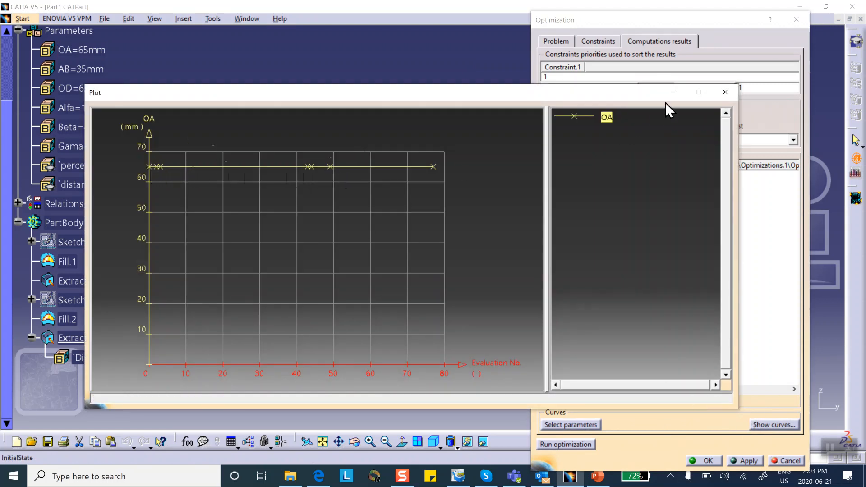
left_click(724, 93)
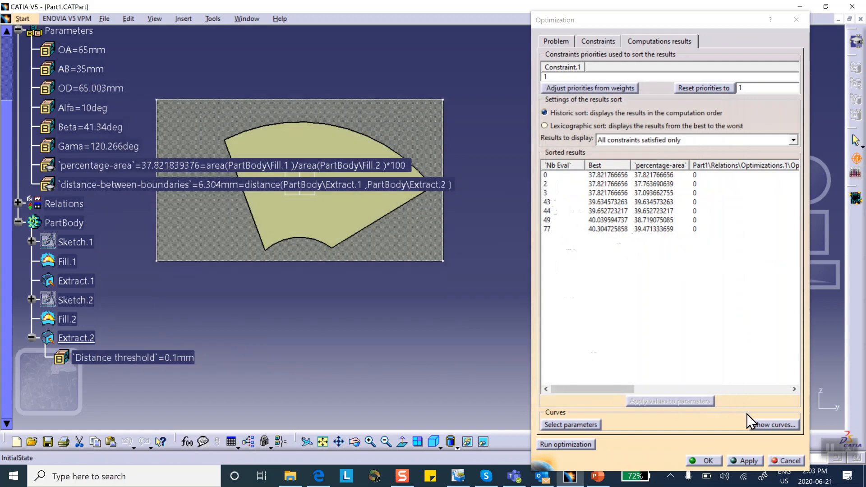
Replace OA with AB as the parameter whose curve is displayed.
left_click(575, 423)
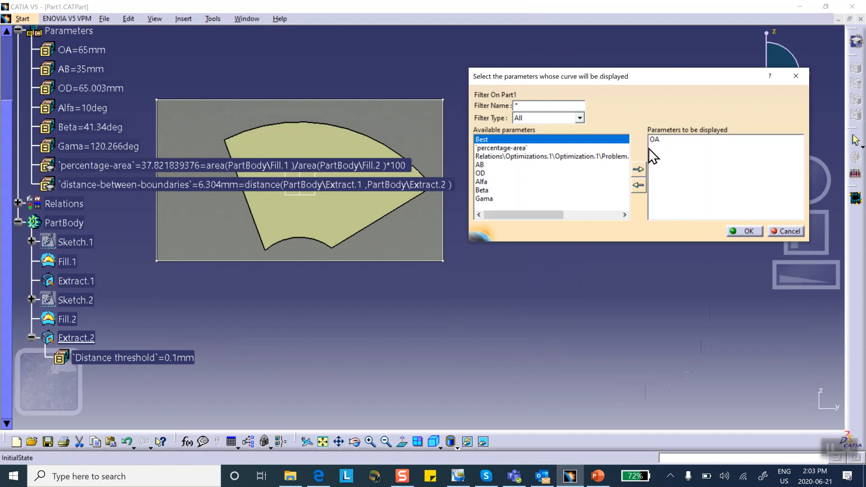
left_click(651, 142)
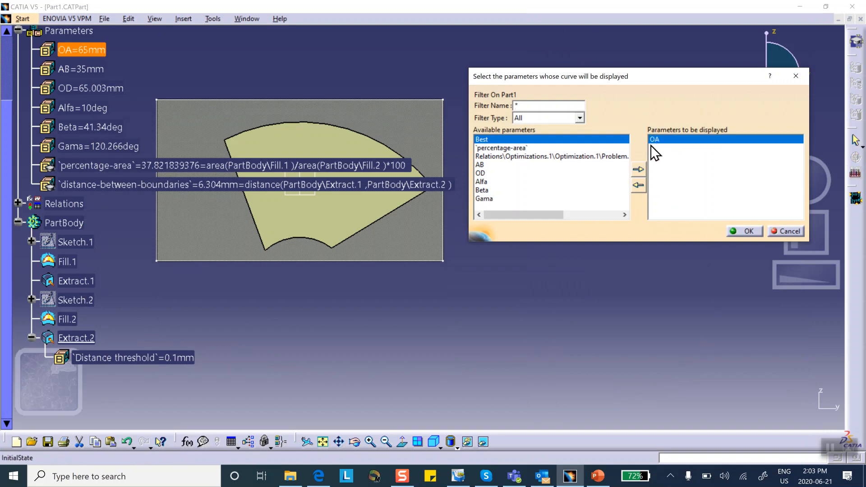
left_click(639, 185)
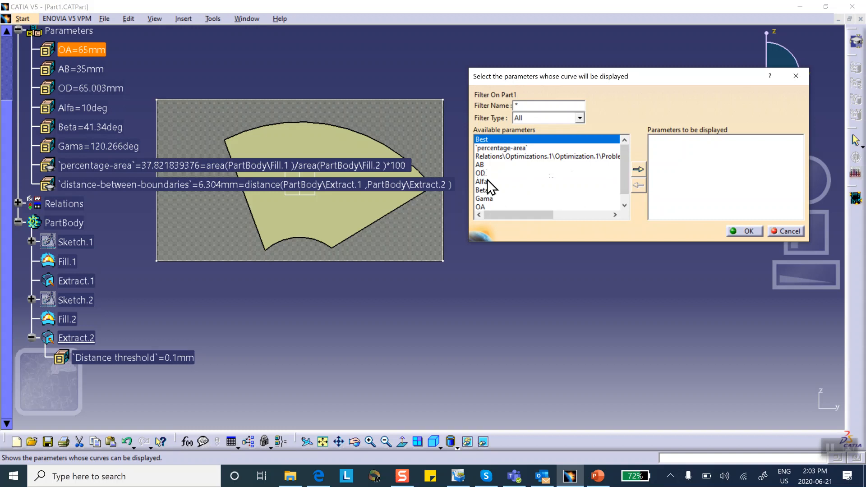
left_click(481, 165)
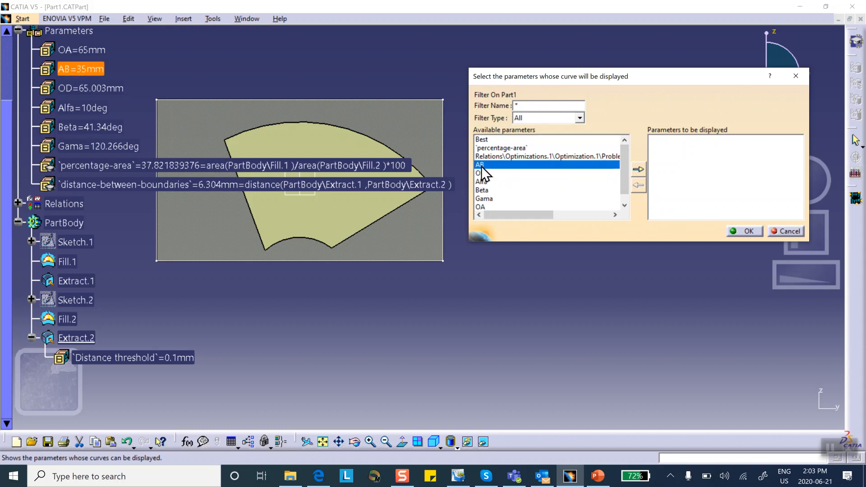
left_click(638, 170)
left_click(735, 234)
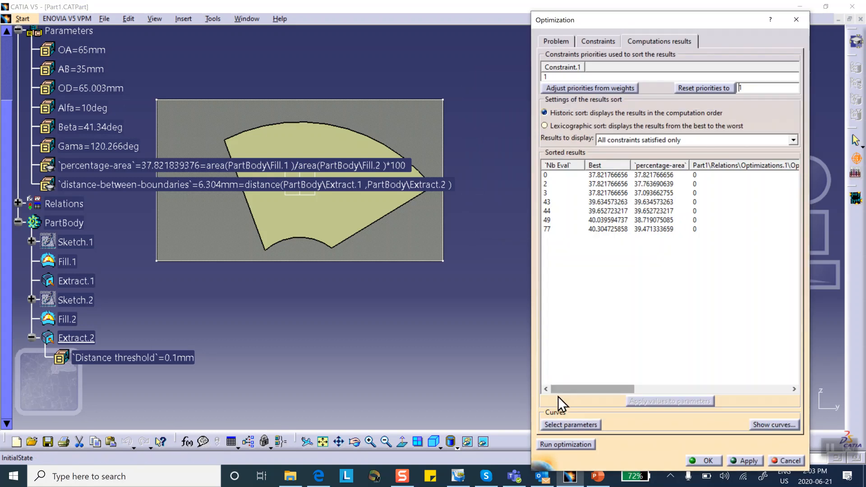
Review the selection of parameters to plot, view the AB curve against the evaluation number, and close the plot.
left_click(559, 424)
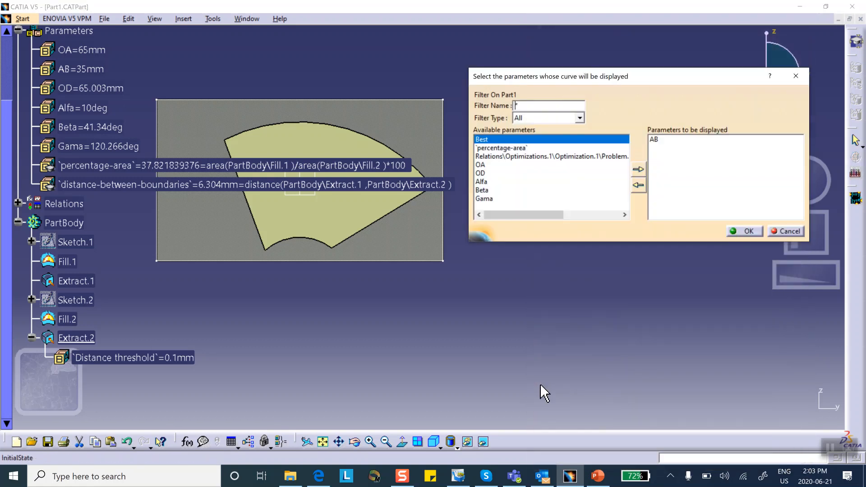
left_click(794, 231)
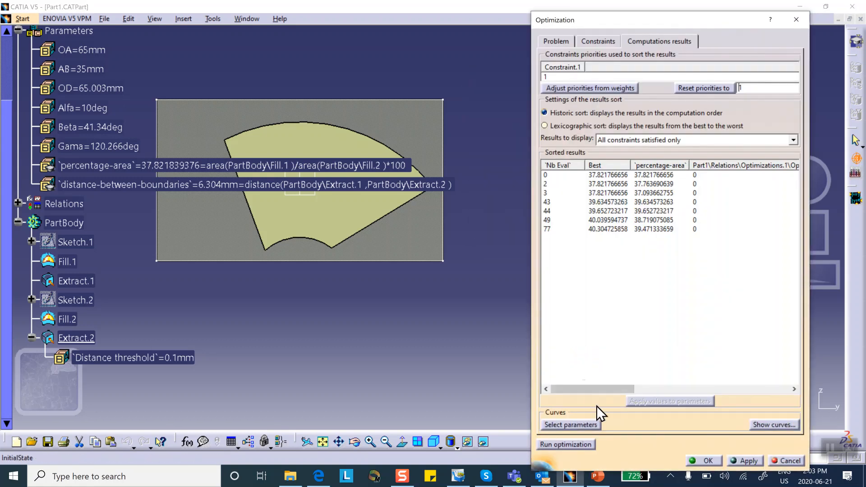
left_click(775, 424)
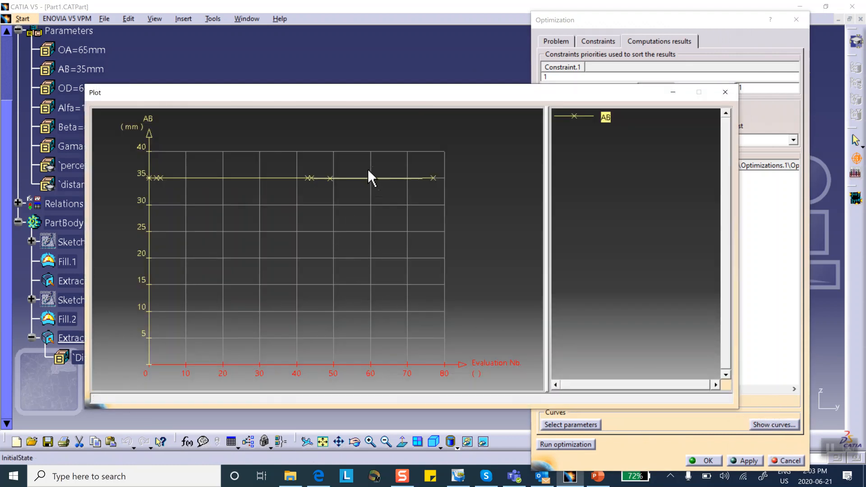
left_click(725, 92)
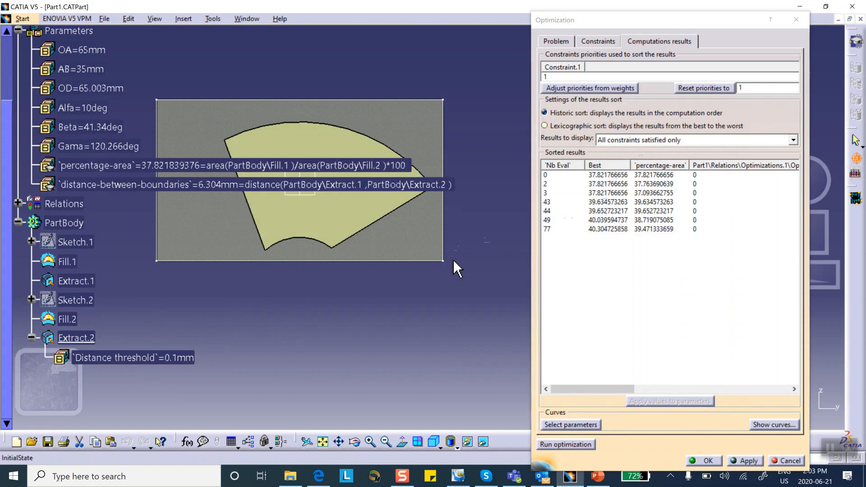
Accept the optimization with its current settings and return to the part model.
left_click(704, 461)
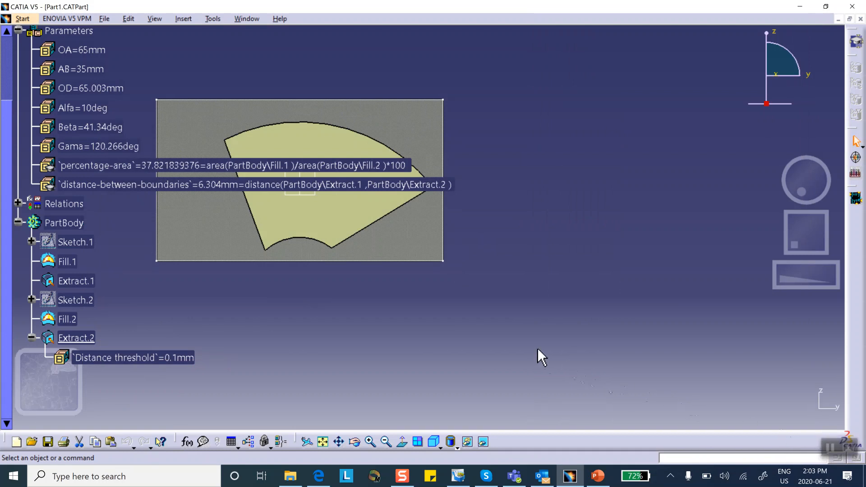
scroll(396, 339, "down", 2)
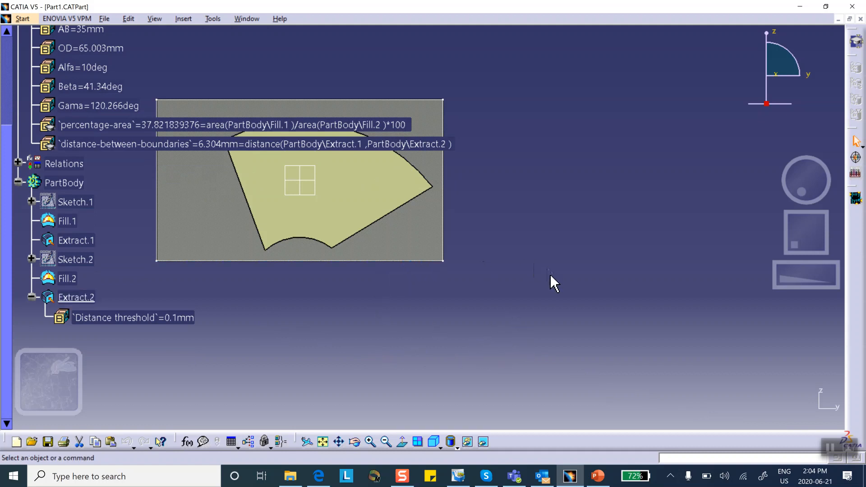
mouse_move(828, 443)
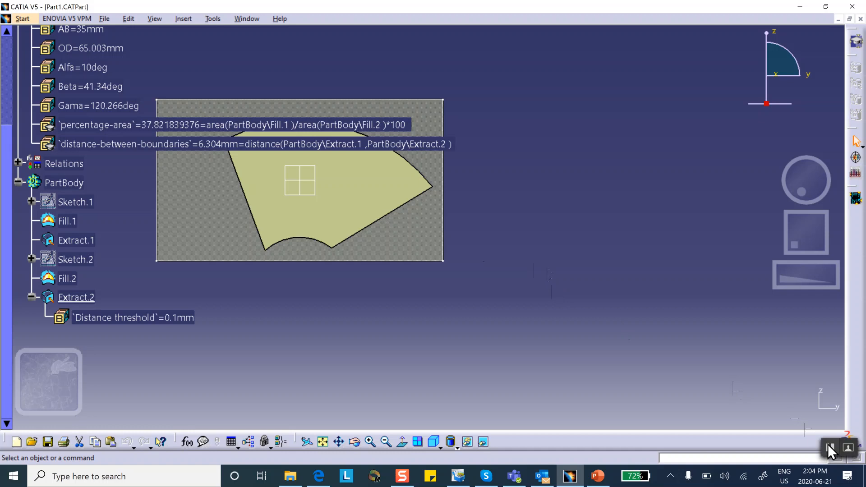